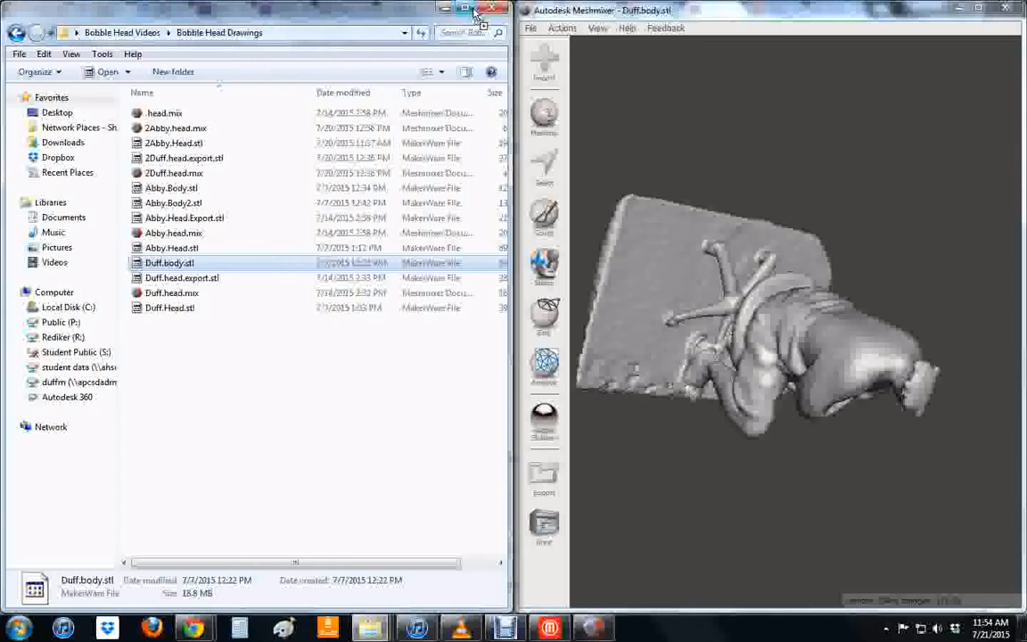
- Start a Plane Cut on the seated body and rotate the cutting plane roughly parallel to the base slab
right_drag(757, 455, 826, 435)
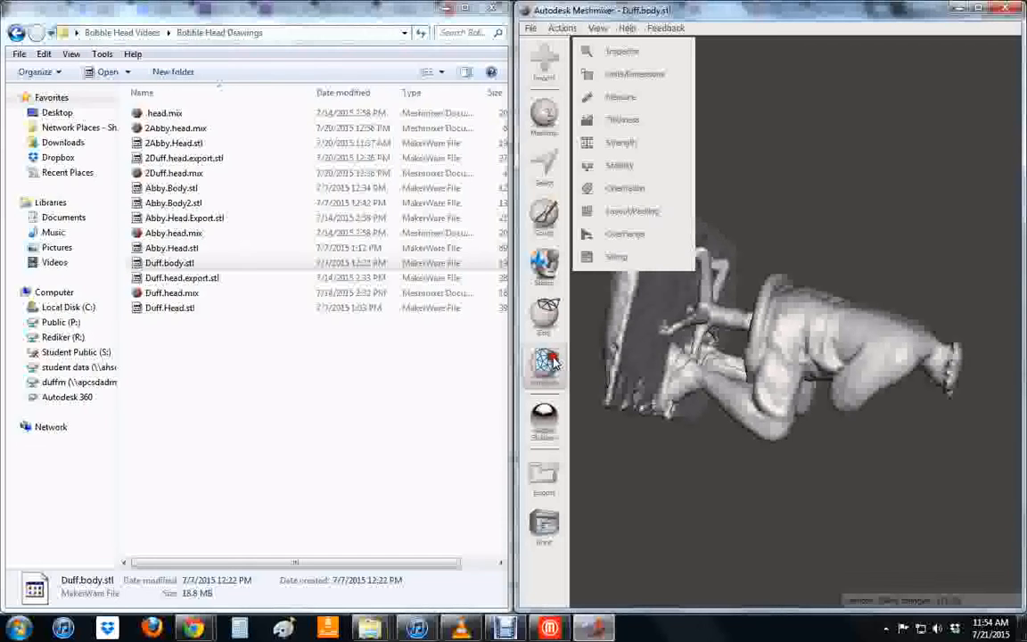
mouse_move(544, 312)
click(622, 141)
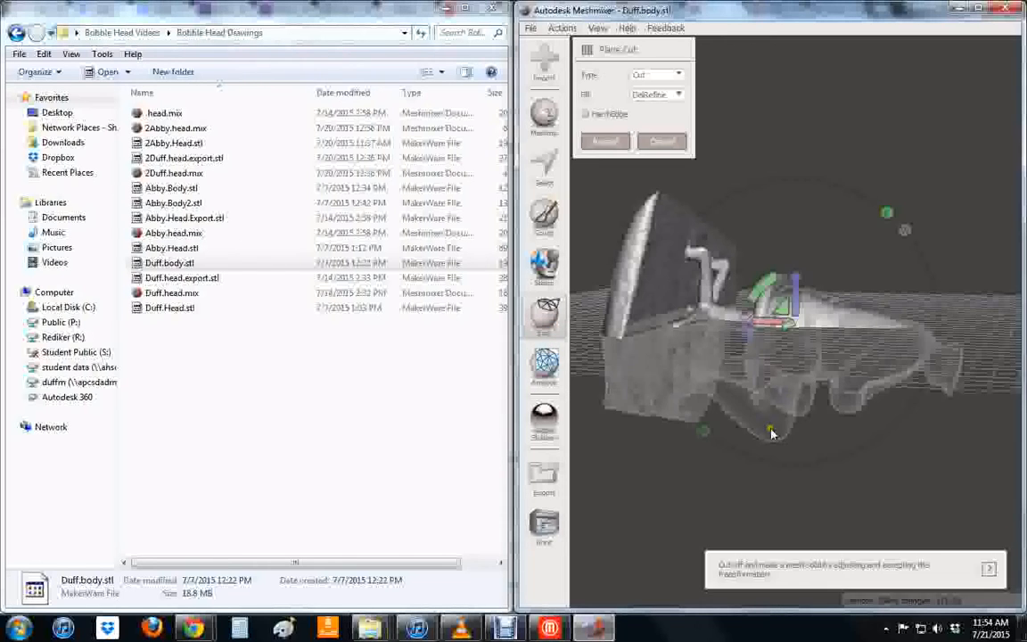
right_drag(795, 337, 859, 346)
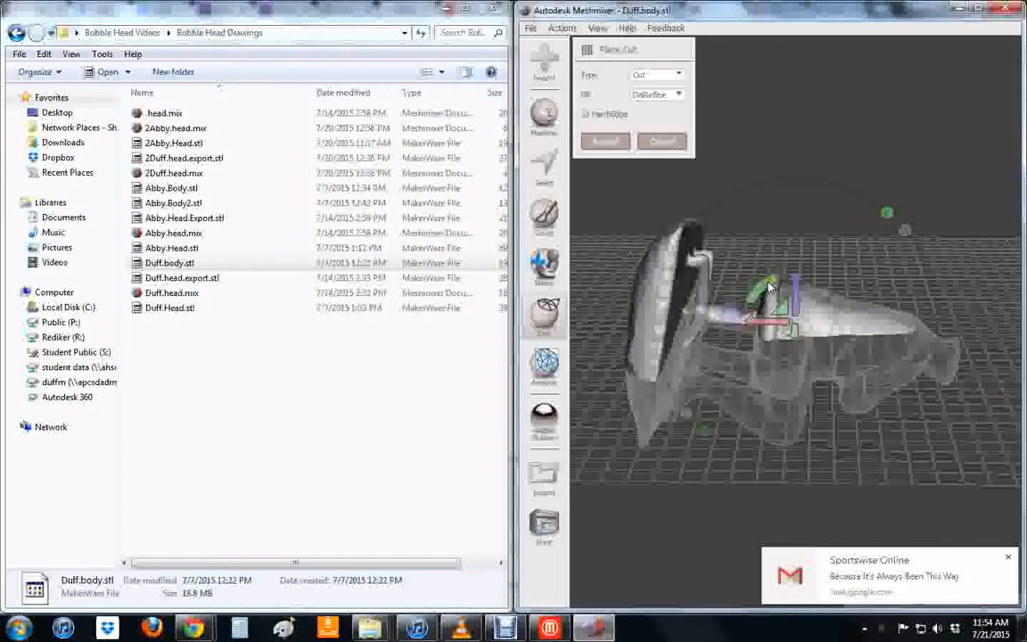
drag(767, 293, 744, 367)
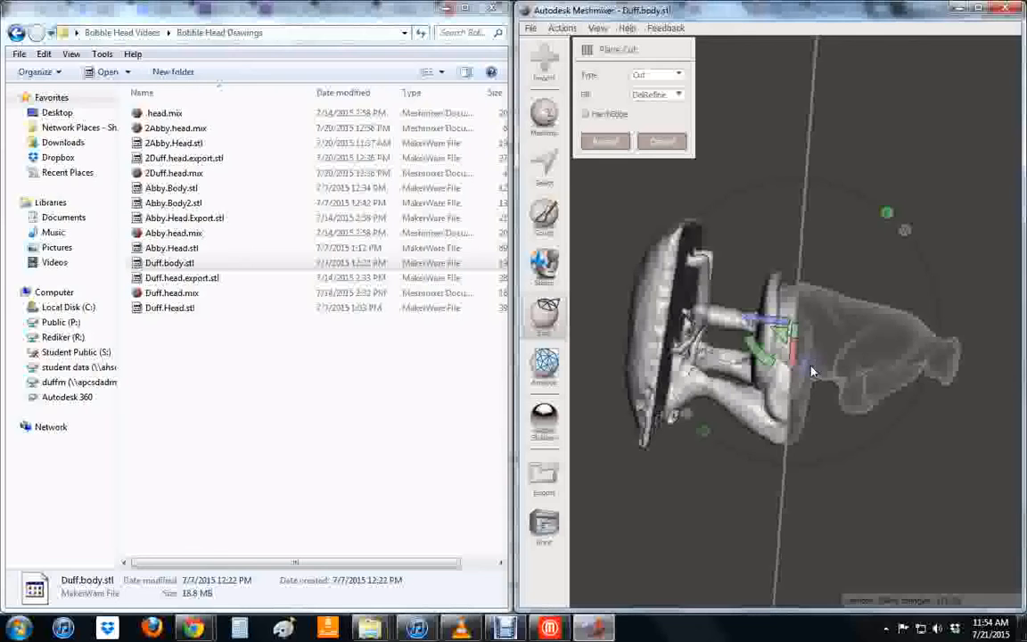
- Move the cutting plane along the body to just above the base slab, at the level of the feet
drag(811, 370, 738, 314)
right_drag(738, 313, 697, 304)
drag(696, 306, 669, 302)
right_drag(767, 428, 808, 392)
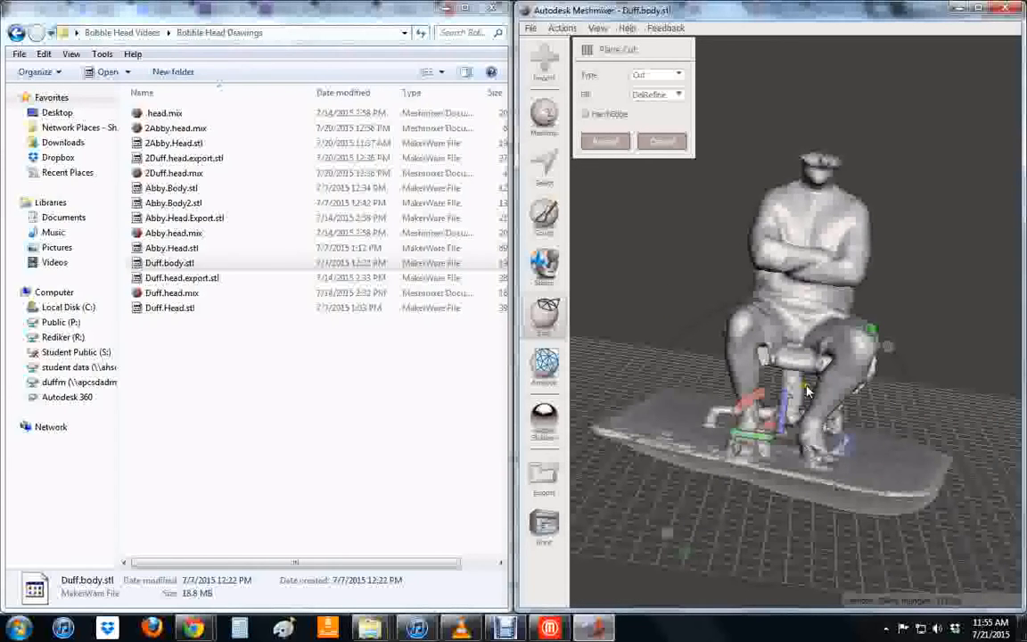
drag(788, 408, 785, 402)
- Fine-tune the cutting plane's tilt and height along the slab surface, and accept the cut to remove the slab
right_drag(785, 406, 774, 484)
right_drag(747, 411, 836, 432)
right_drag(906, 412, 830, 404)
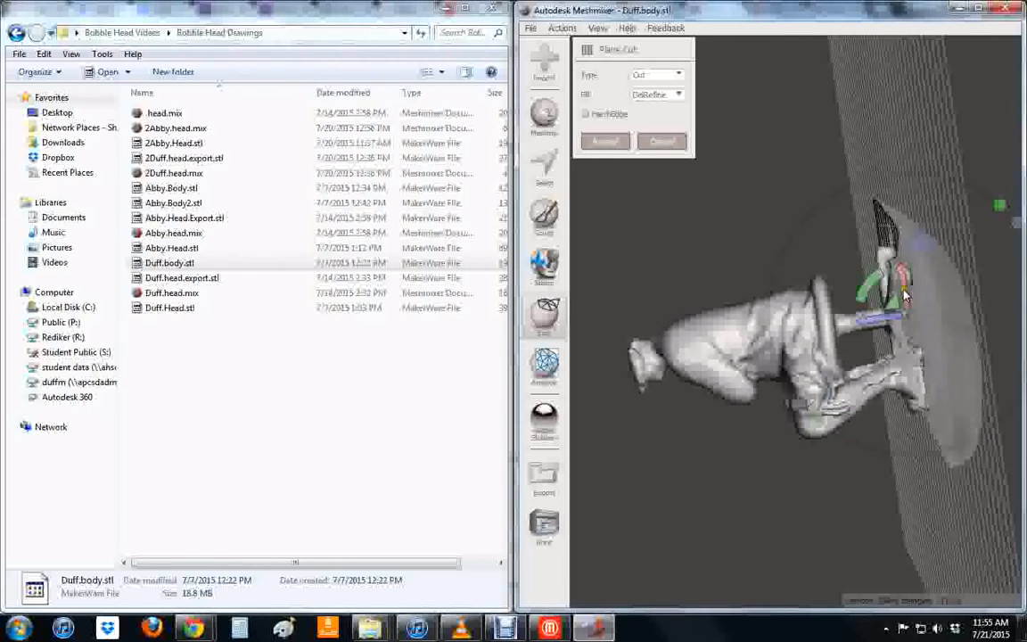
drag(876, 289, 876, 290)
right_drag(934, 371, 980, 275)
mouse_move(906, 406)
right_down()
mouse_move(920, 309)
mouse_move(945, 283)
mouse_move(842, 409)
right_up()
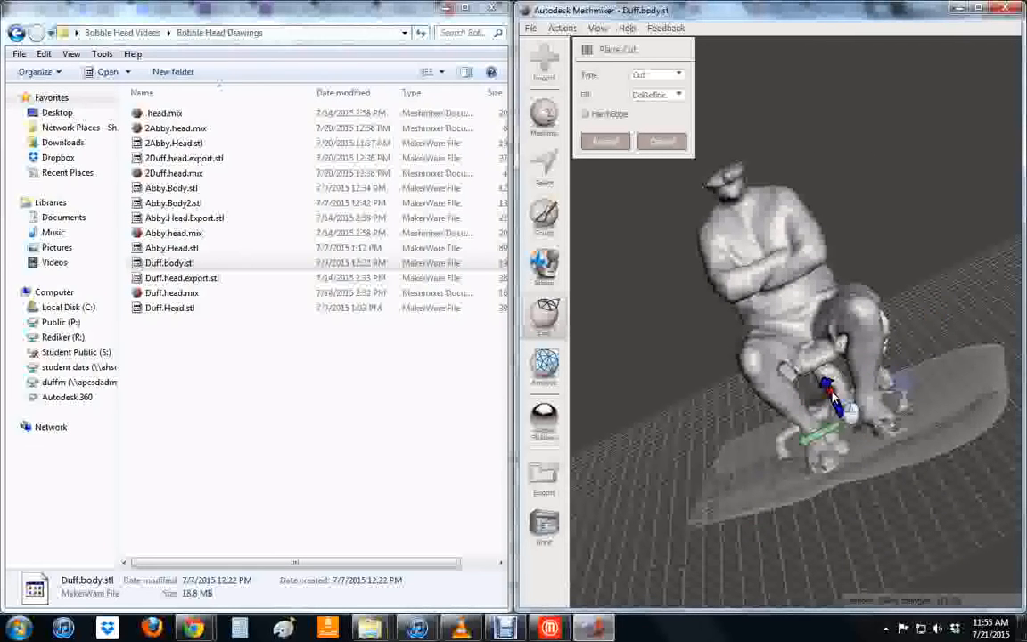
drag(830, 395, 837, 408)
right_drag(840, 446, 801, 606)
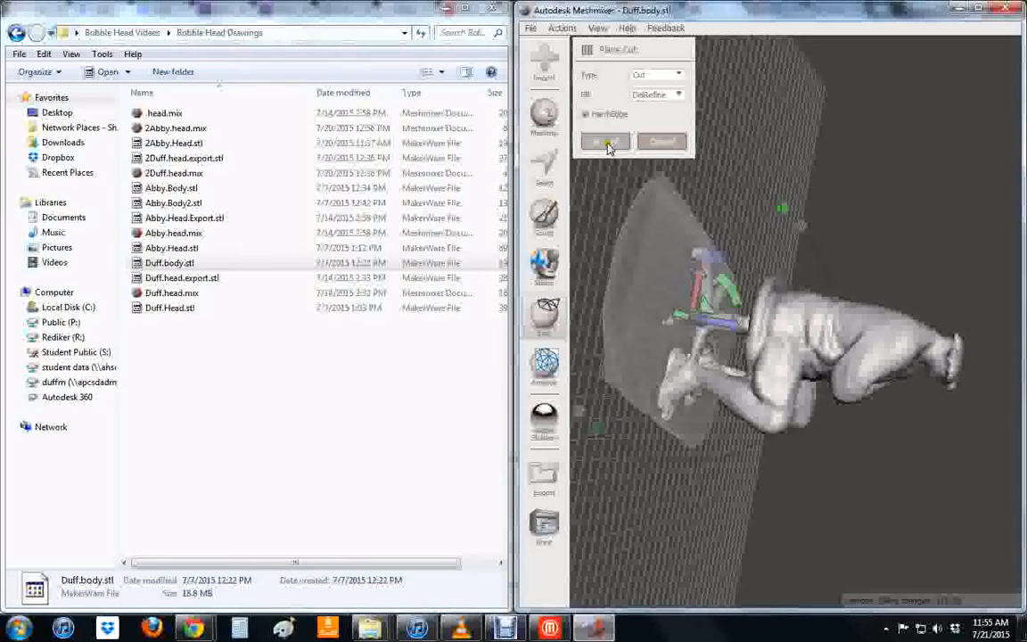
right_drag(756, 385, 667, 312)
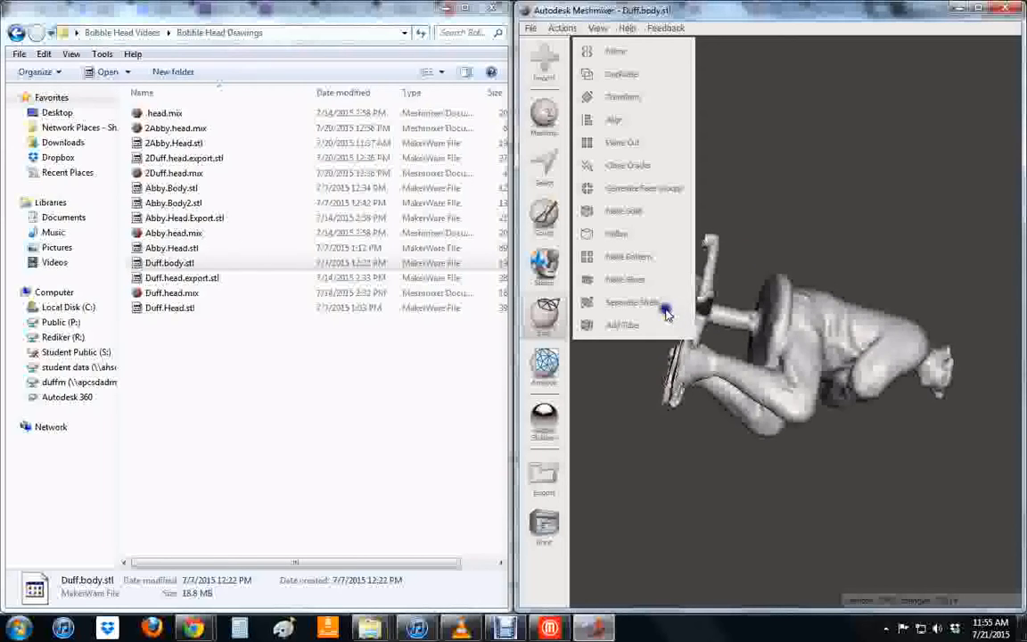
- Switch to the browser, look through the GrabCAD office chair models, and return to Meshmixer
middle_drag(736, 353, 838, 368)
right_drag(838, 370, 794, 401)
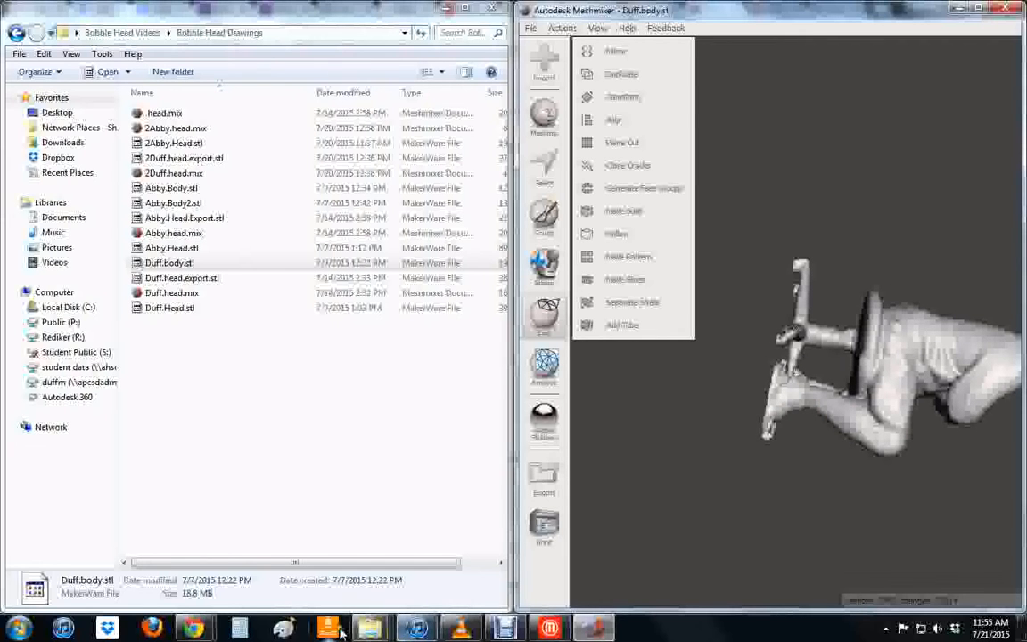
mouse_move(208, 615)
click(119, 546)
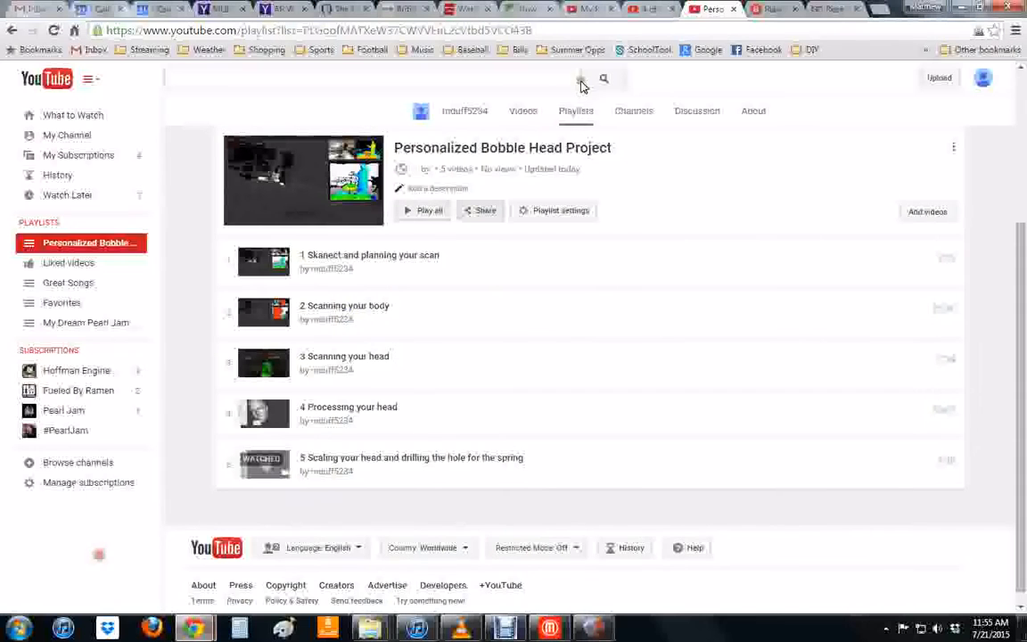
click(836, 11)
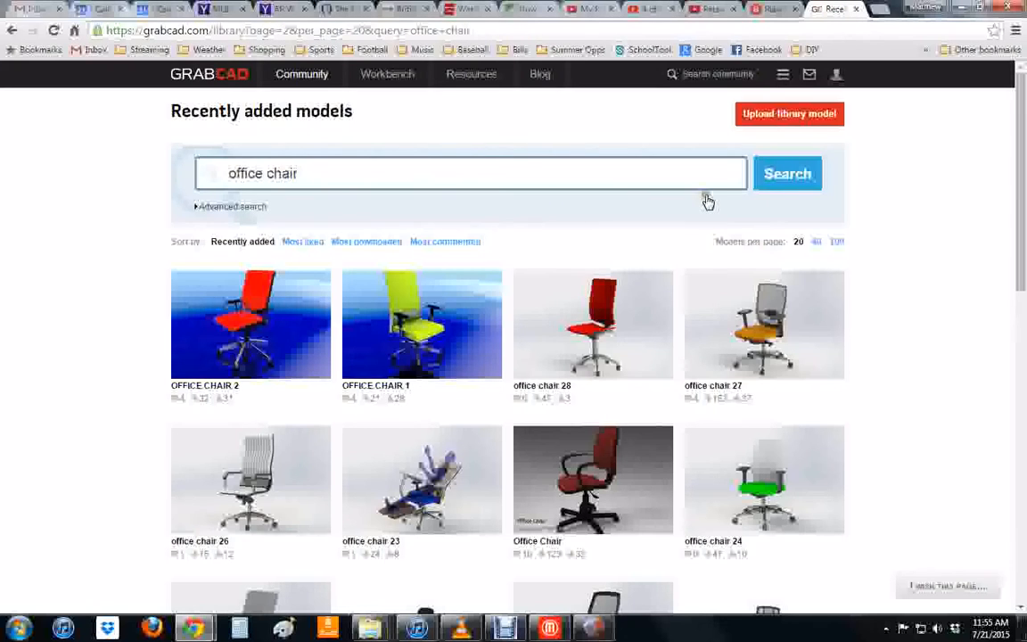
scroll(916, 457, down, 4)
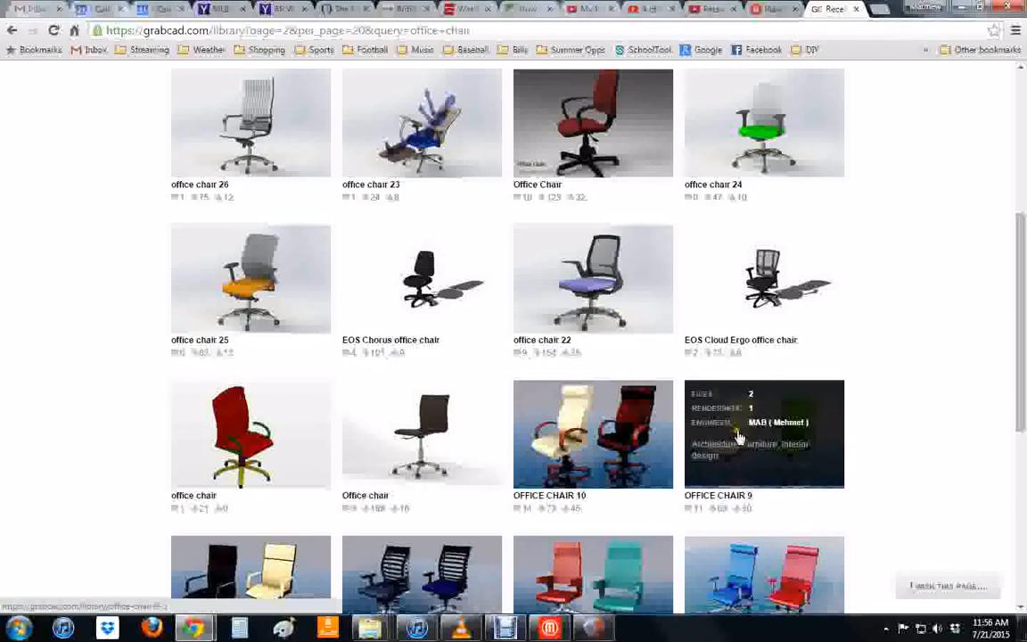
click(593, 628)
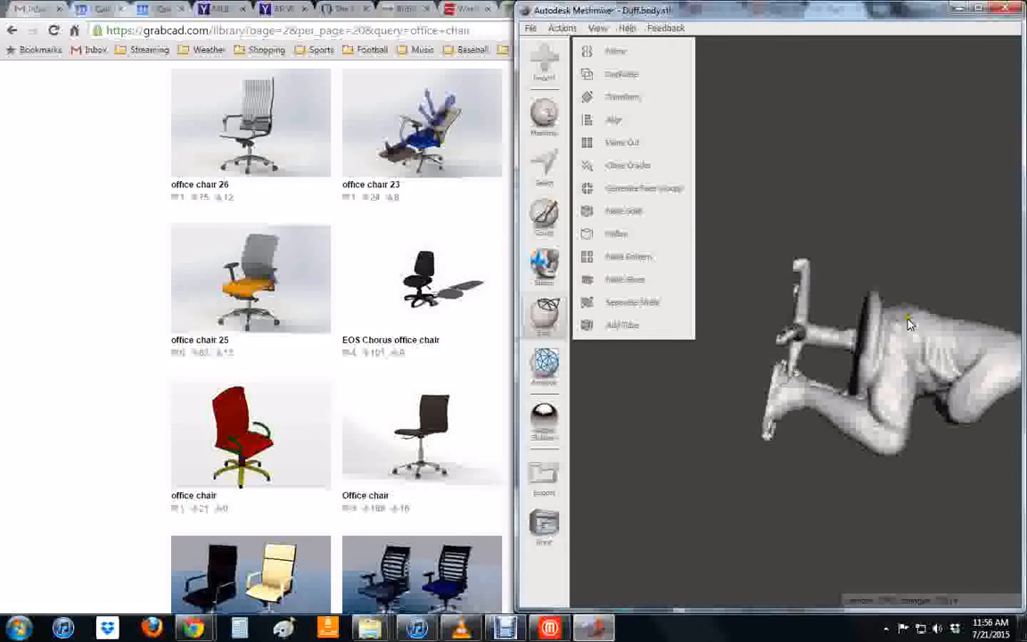
click(544, 165)
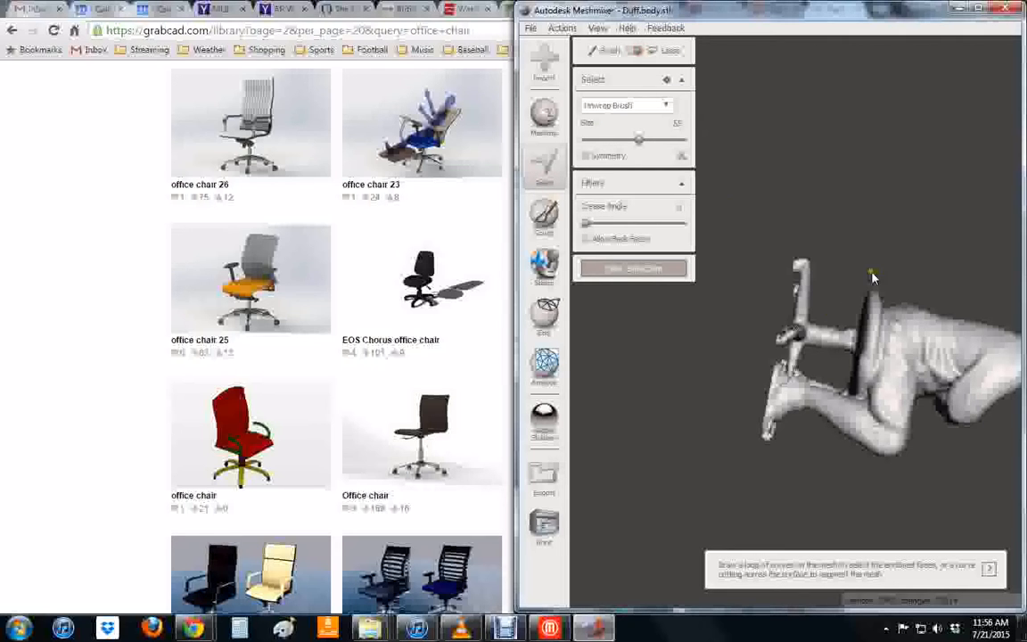
right_drag(894, 339, 878, 283)
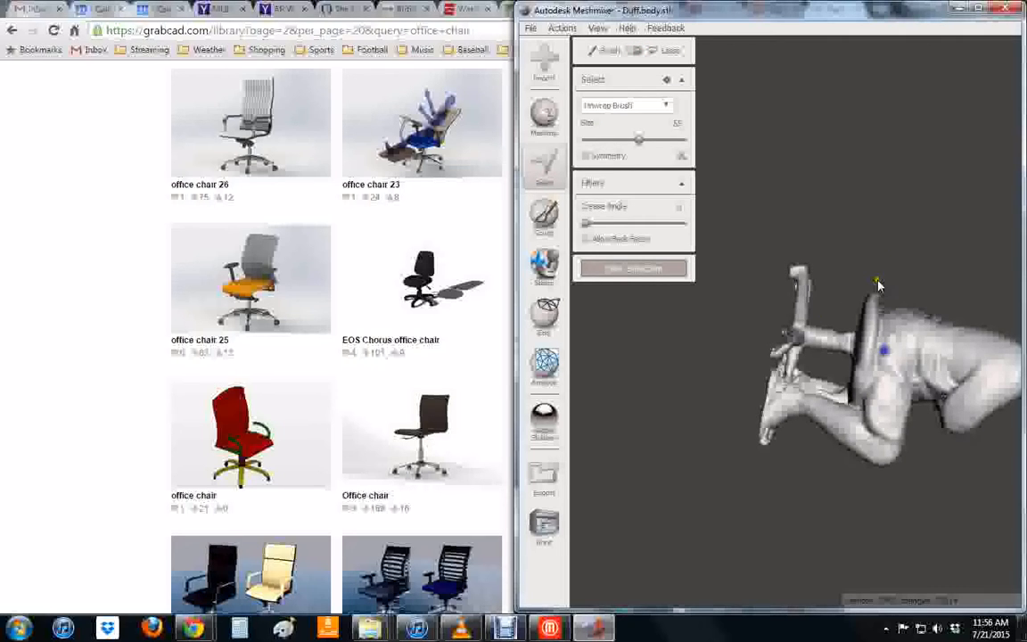
drag(895, 207, 886, 288)
mouse_move(880, 327)
mouse_down()
mouse_move(870, 393)
mouse_move(845, 403)
mouse_move(765, 348)
mouse_move(733, 292)
mouse_up()
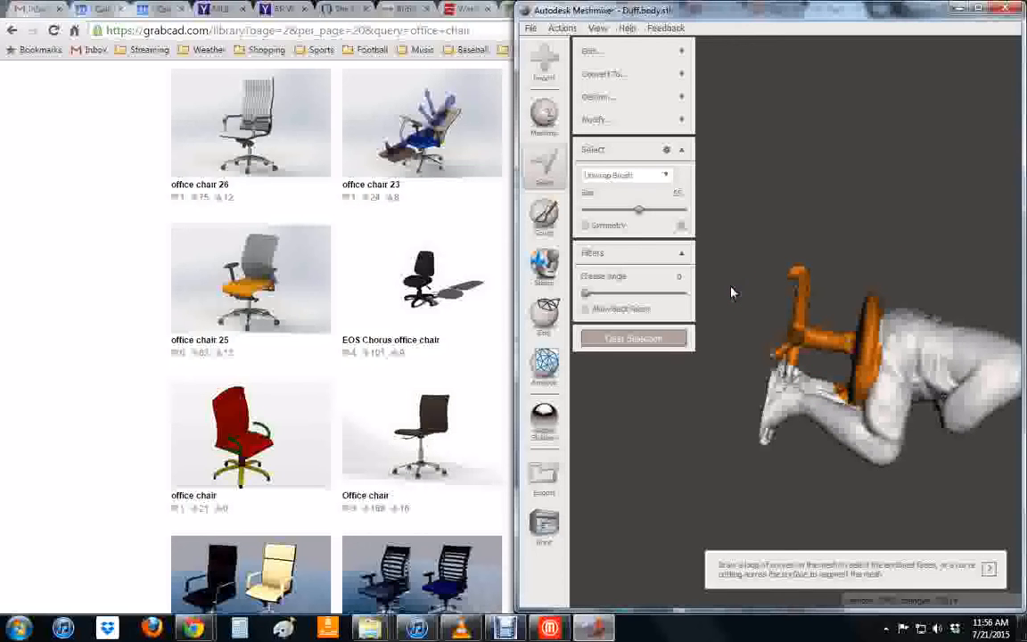
mouse_move(733, 291)
right_down()
mouse_move(925, 478)
mouse_move(931, 534)
mouse_move(903, 467)
mouse_move(713, 294)
mouse_move(722, 230)
mouse_move(727, 236)
right_up()
mouse_move(633, 263)
click(632, 346)
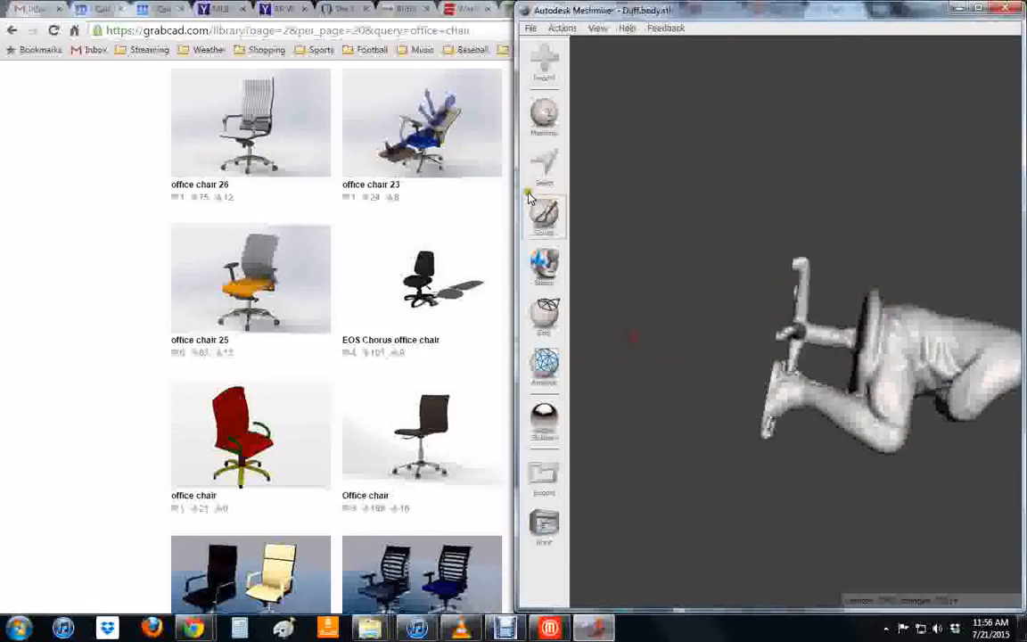
click(541, 212)
click(642, 52)
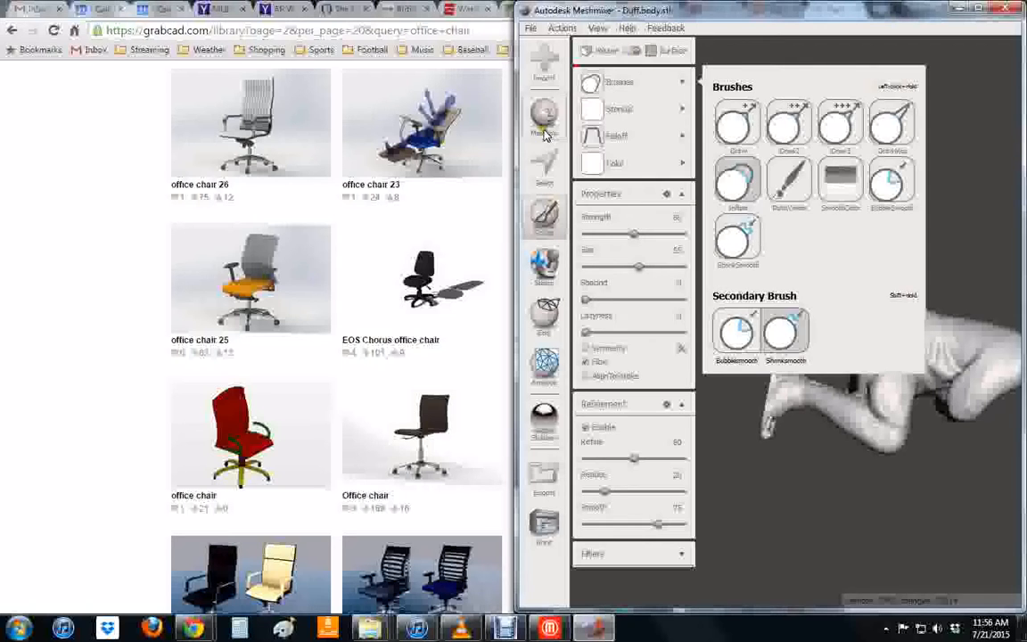
- Lasso-select the stool's legs and post below the seat and delete them
click(544, 165)
mouse_move(863, 270)
mouse_down()
mouse_move(852, 319)
mouse_move(814, 367)
mouse_move(747, 351)
mouse_up()
key(Delete)
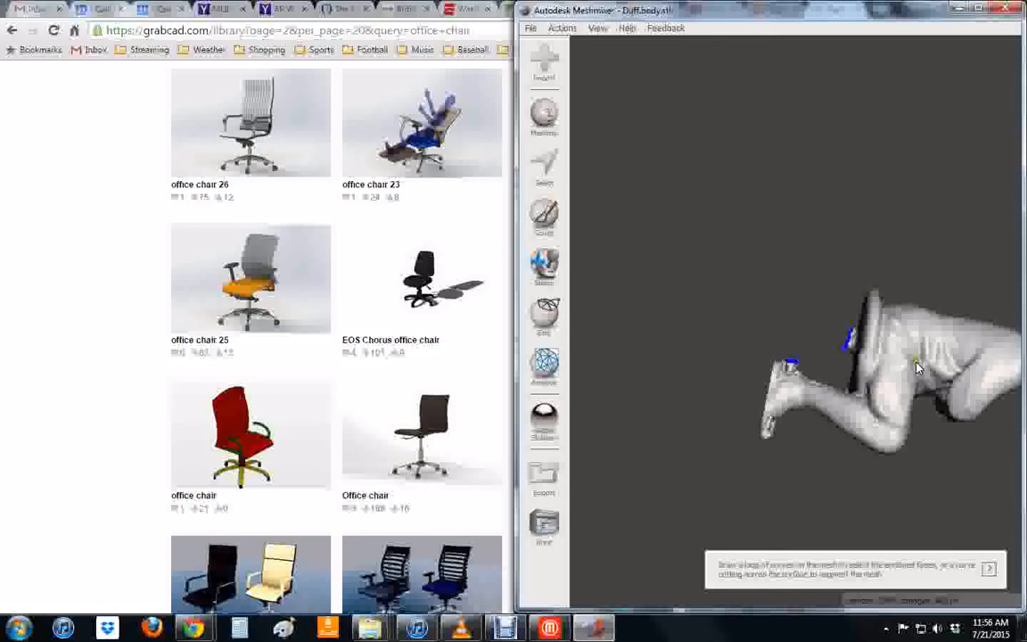
- Lasso the protruding stool seat and its remaining post stub under the figure, and delete them
scroll(839, 346, up, 5)
right_drag(833, 343, 807, 348)
click(563, 149)
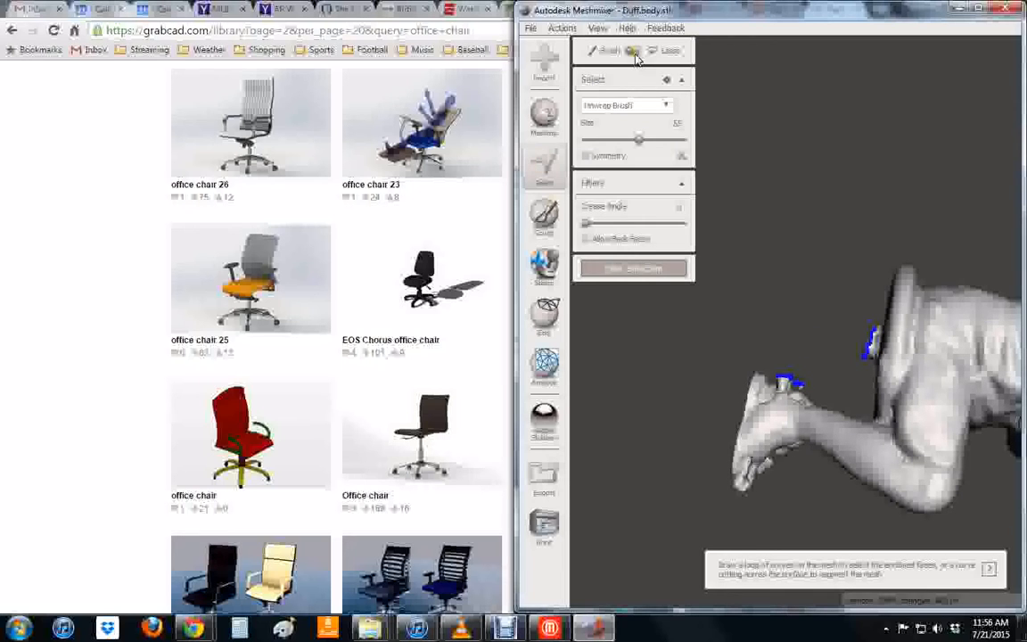
mouse_move(925, 256)
mouse_down()
mouse_move(910, 347)
mouse_move(854, 378)
mouse_up()
key(Delete)
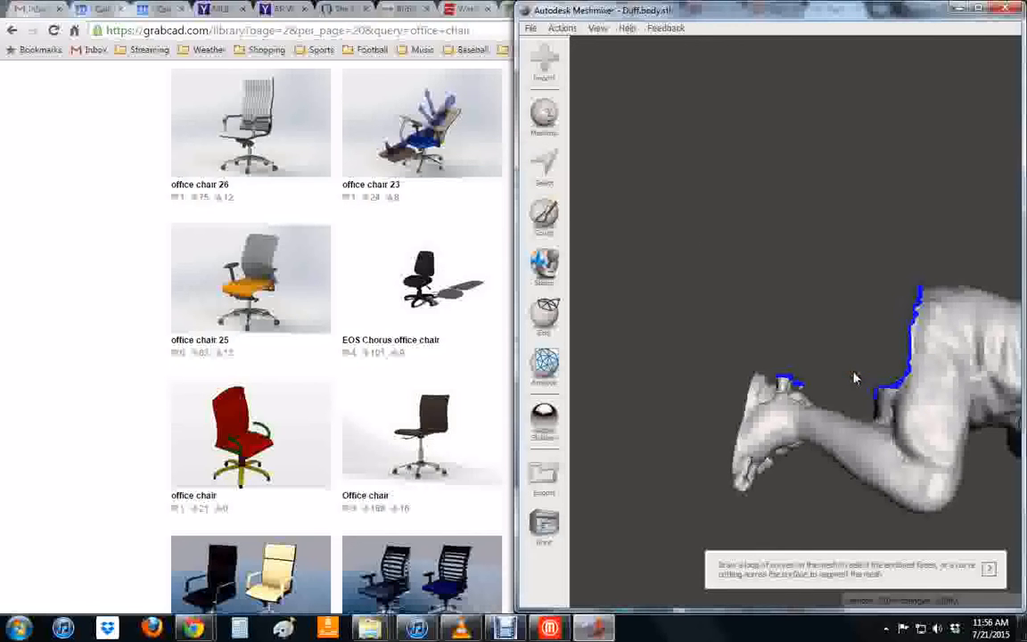
- Lasso the leftover seat edge from the opposite side of the figure and delete it
right_drag(911, 283, 656, 179)
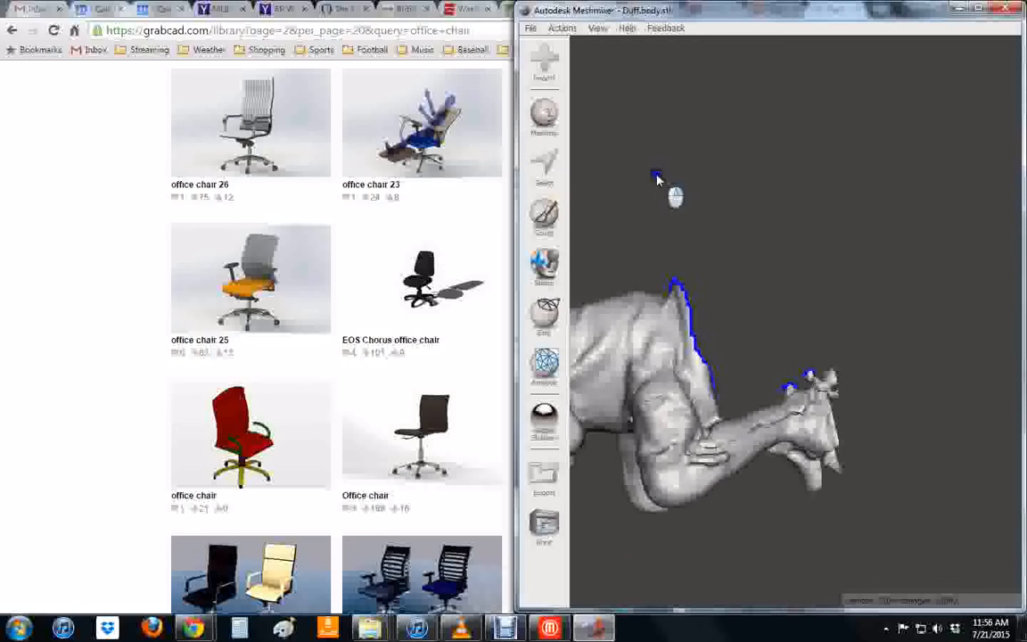
click(544, 162)
right_drag(683, 301, 705, 379)
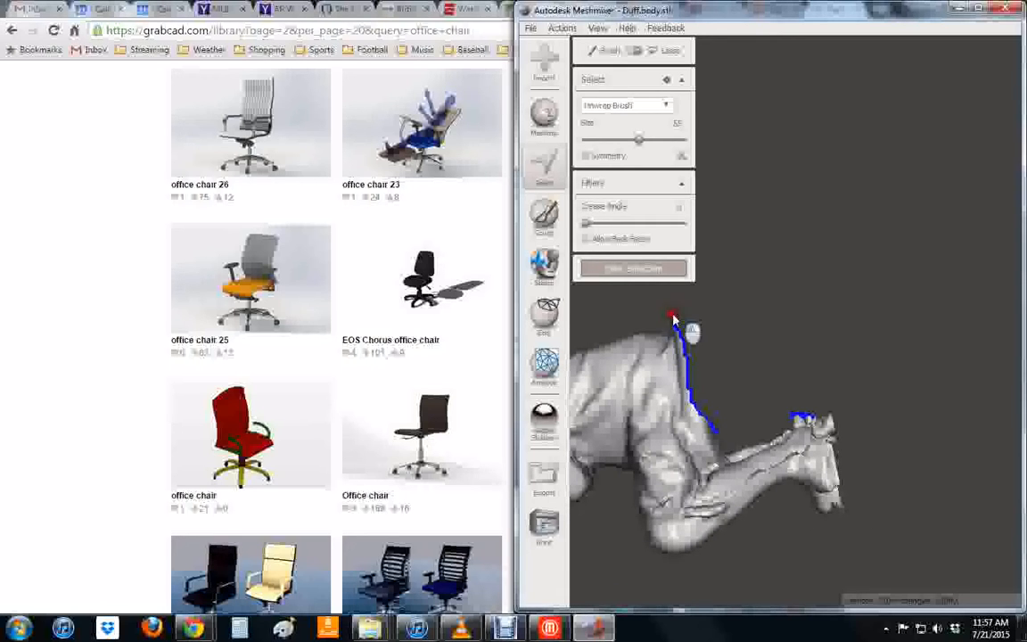
mouse_move(675, 341)
mouse_down()
mouse_move(695, 437)
mouse_move(687, 441)
mouse_move(805, 387)
mouse_up()
- Lasso the stray stool fragment next to the feet and delete it
right_drag(888, 288, 838, 375)
right_drag(772, 338, 864, 326)
right_drag(785, 296, 831, 412)
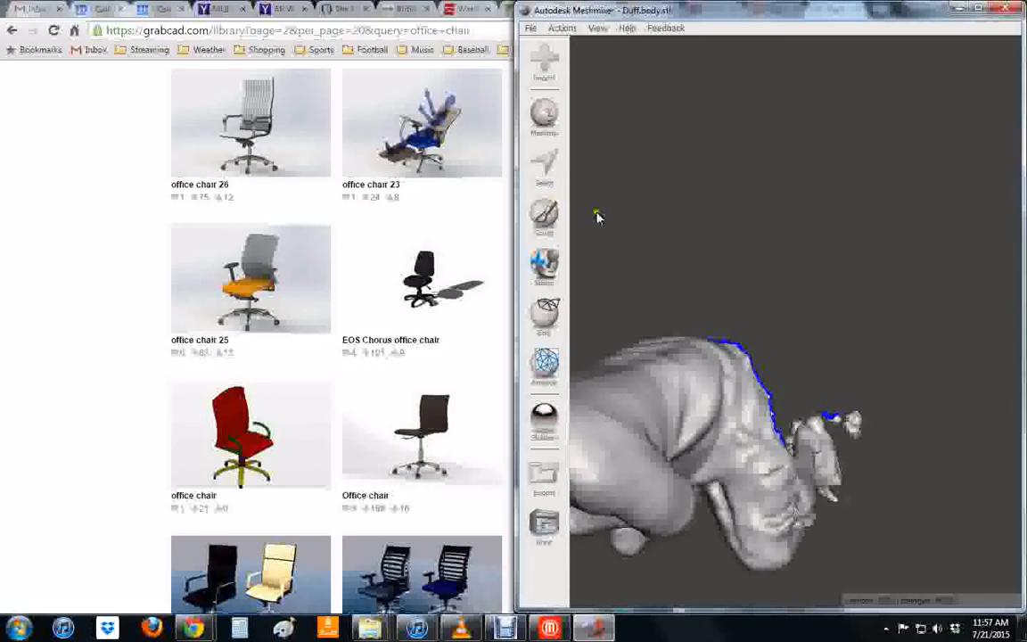
click(543, 163)
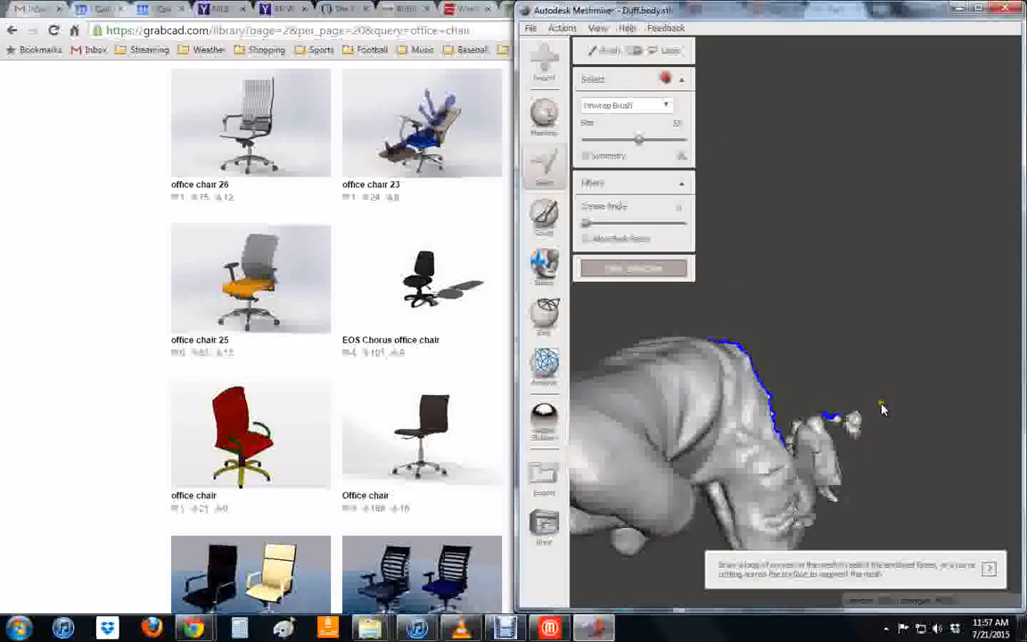
mouse_move(830, 341)
mouse_down()
mouse_move(823, 424)
mouse_move(869, 455)
mouse_move(928, 402)
mouse_move(927, 375)
mouse_up()
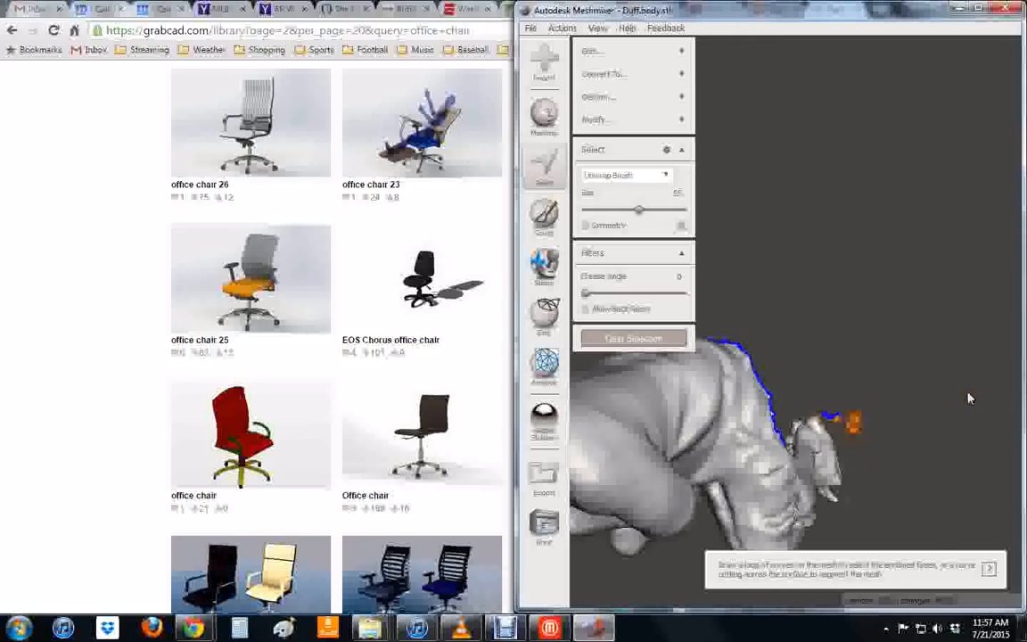
key(Delete)
- Lasso only the leftover stool leg between the feet, leaving the torso out of the selection, and delete it
right_drag(776, 466, 637, 339)
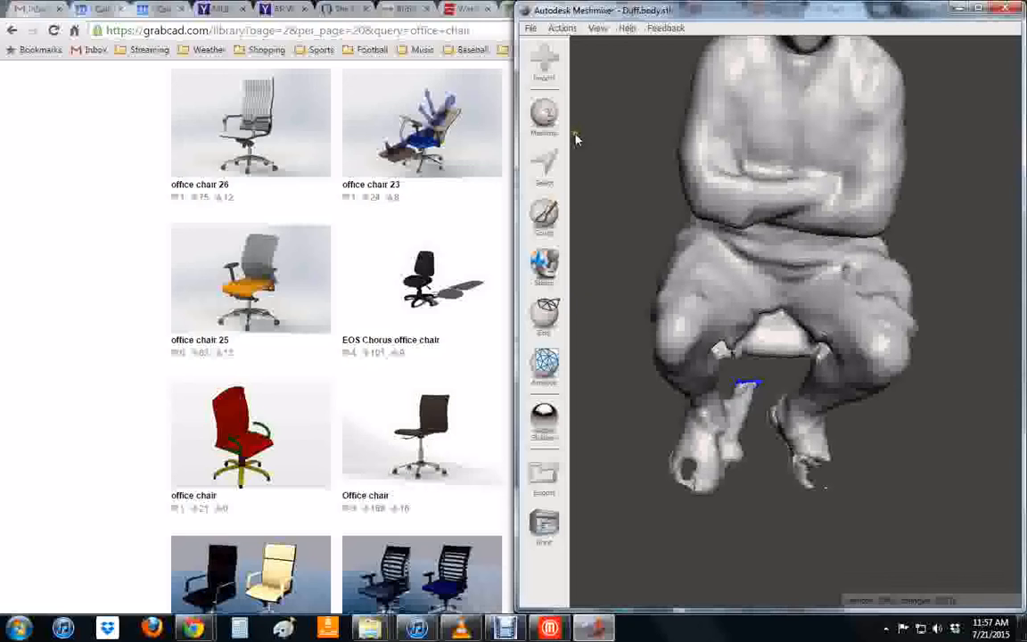
click(544, 163)
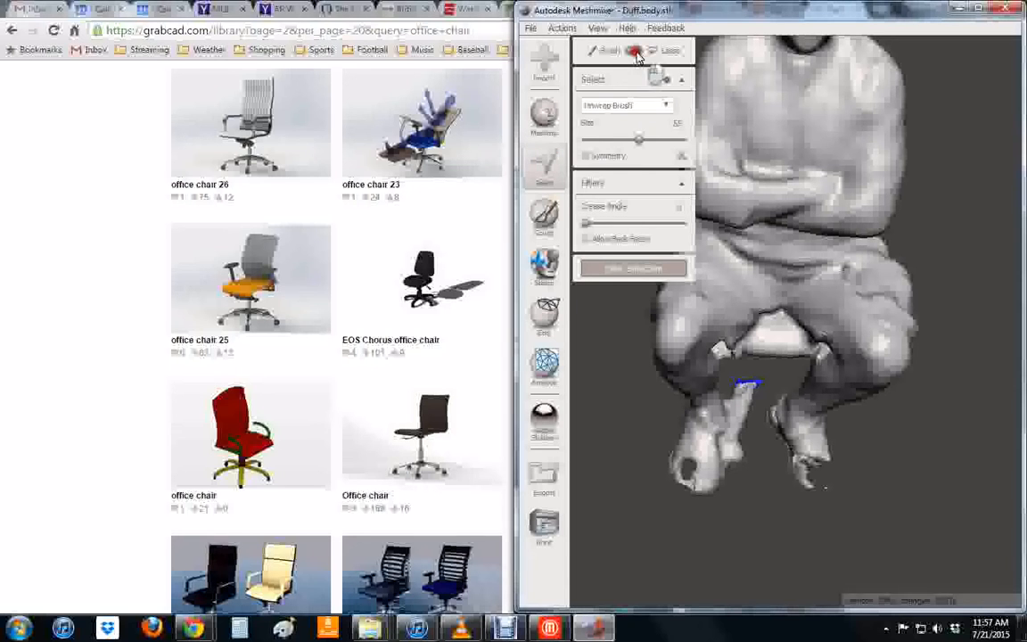
mouse_move(724, 382)
mouse_down()
mouse_move(730, 480)
mouse_move(703, 433)
mouse_move(717, 352)
mouse_move(722, 378)
mouse_up()
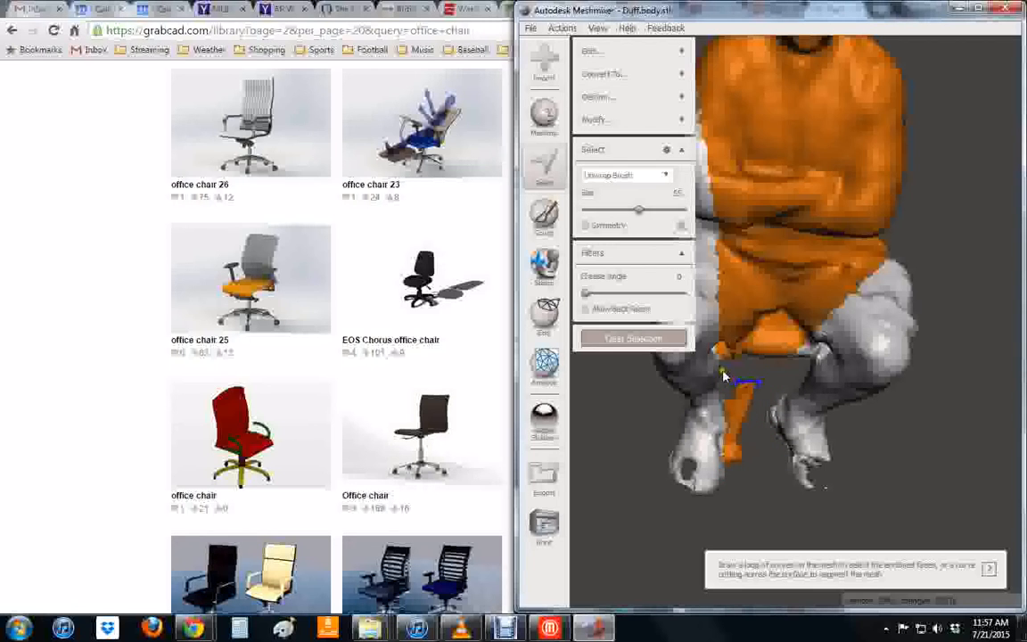
click(615, 337)
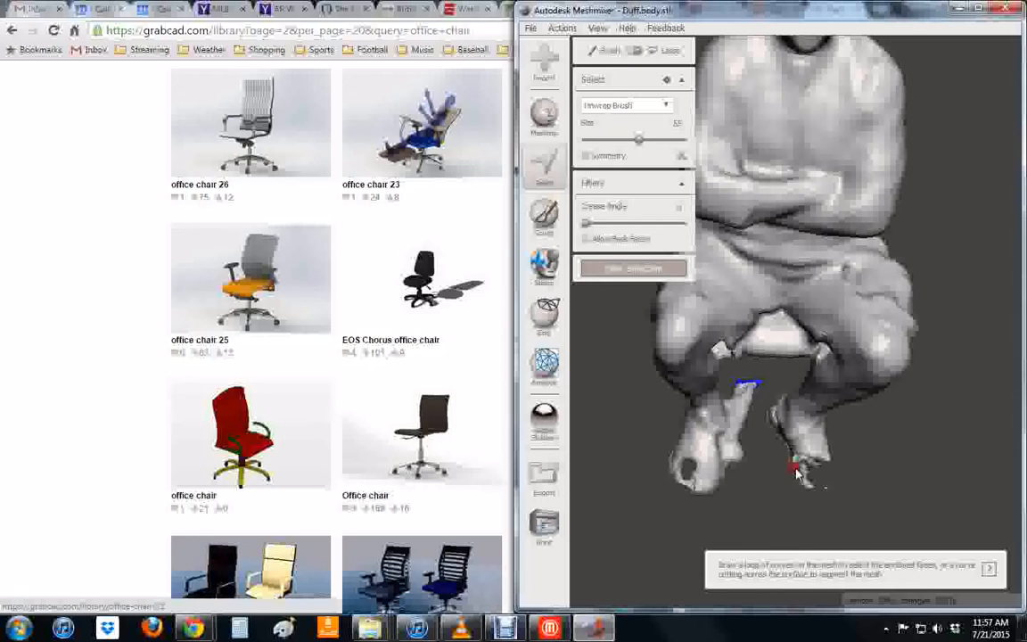
mouse_move(715, 524)
mouse_down()
mouse_move(730, 486)
mouse_move(733, 380)
mouse_move(754, 373)
mouse_up()
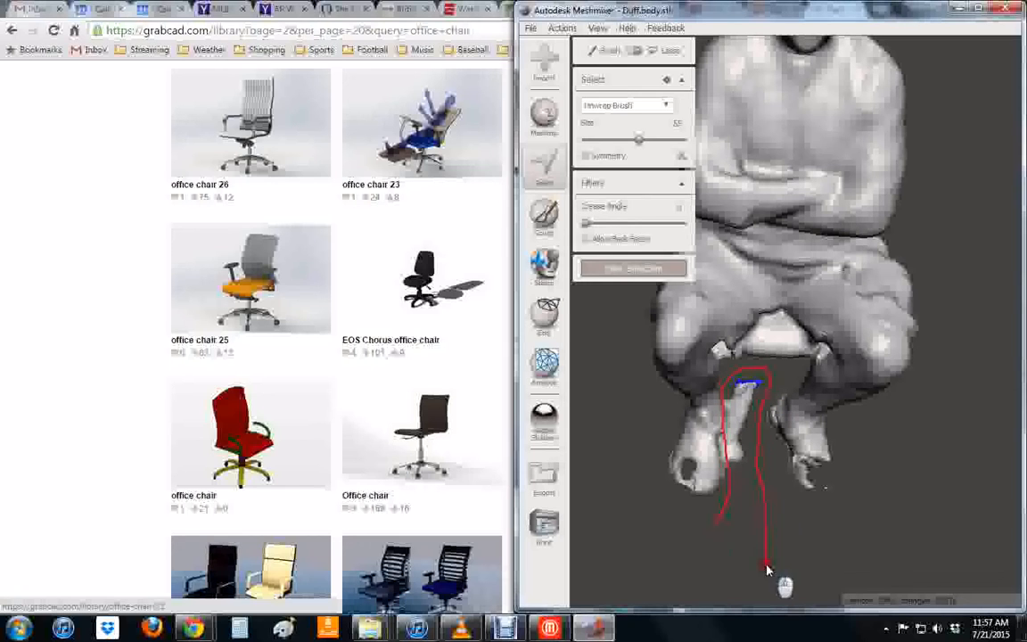
drag(766, 569, 766, 568)
key(Escape)
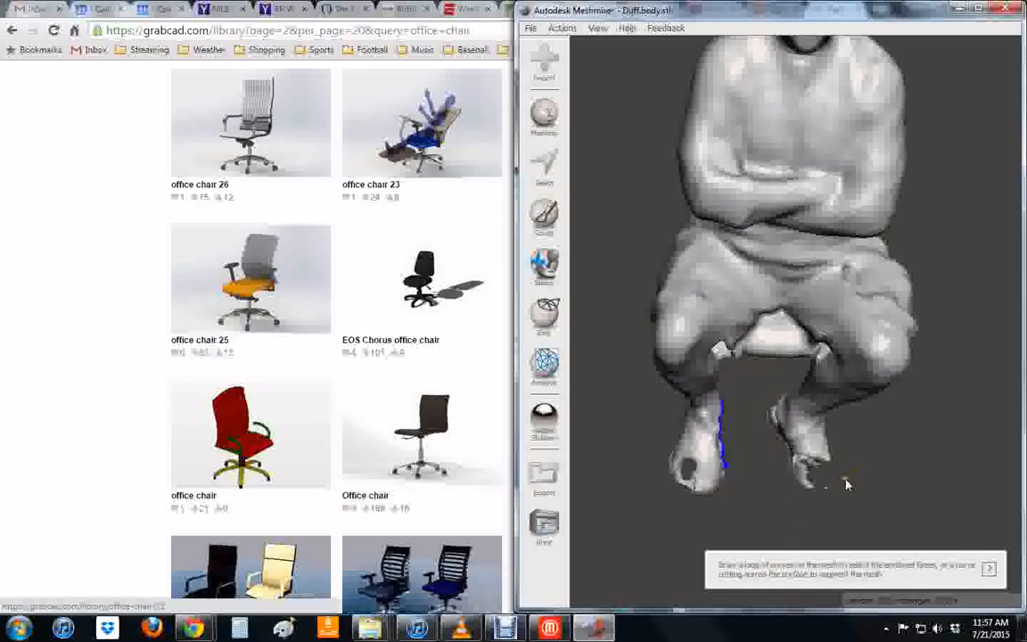
- Select the tiny stray speck beside the broken foot and delete it
click(544, 162)
click(651, 51)
mouse_move(782, 398)
mouse_down()
mouse_move(843, 481)
mouse_move(823, 512)
mouse_up()
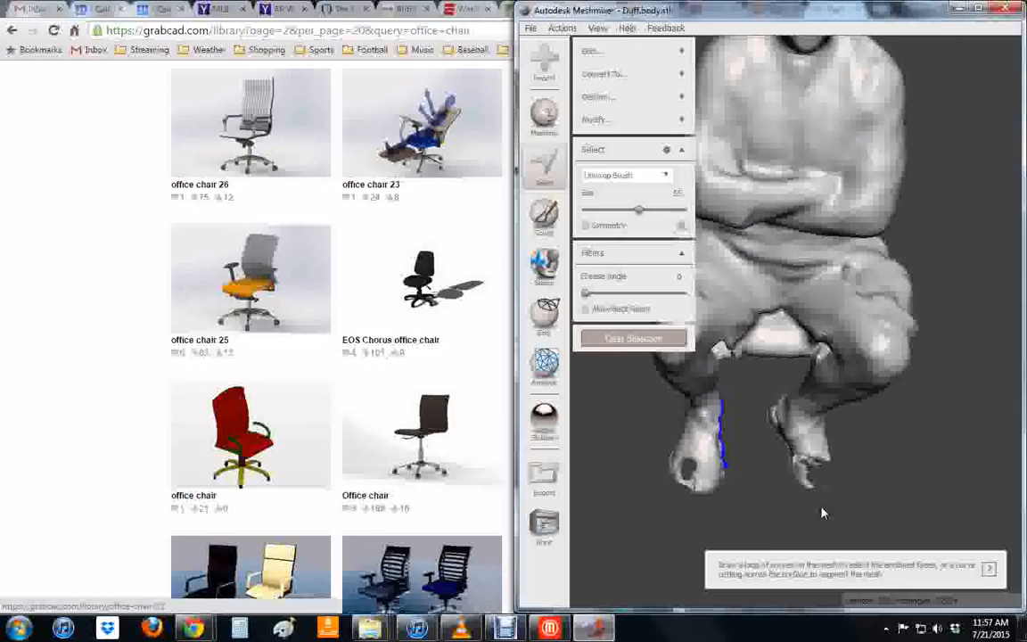
key(Escape)
- Lasso the leftover seat piece hanging between the thighs and delete it
right_drag(787, 360, 783, 446)
click(546, 157)
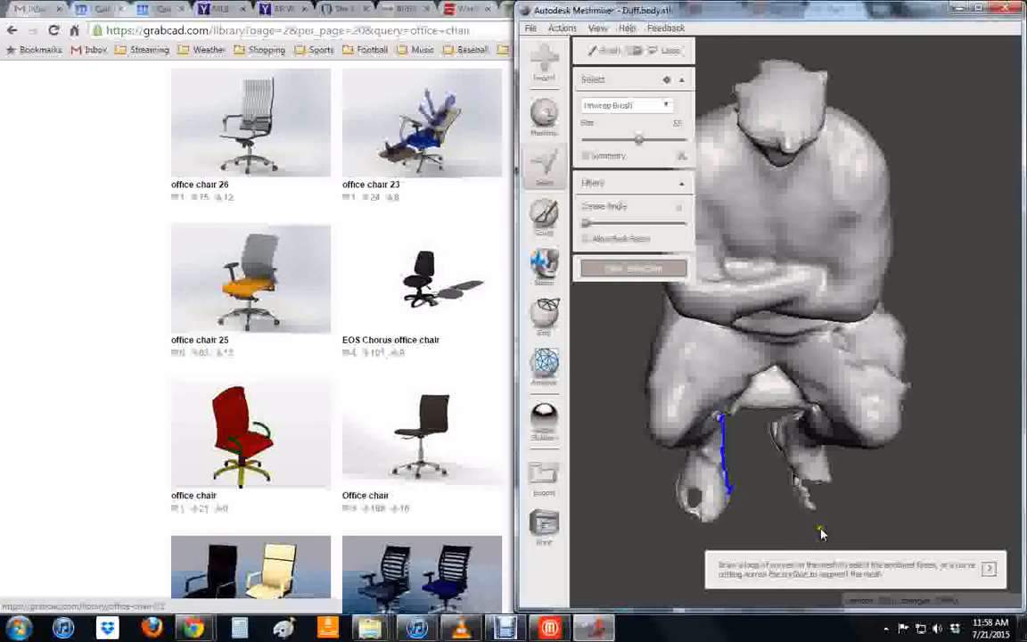
scroll(821, 534, up, 3)
middle_drag(818, 531, 783, 332)
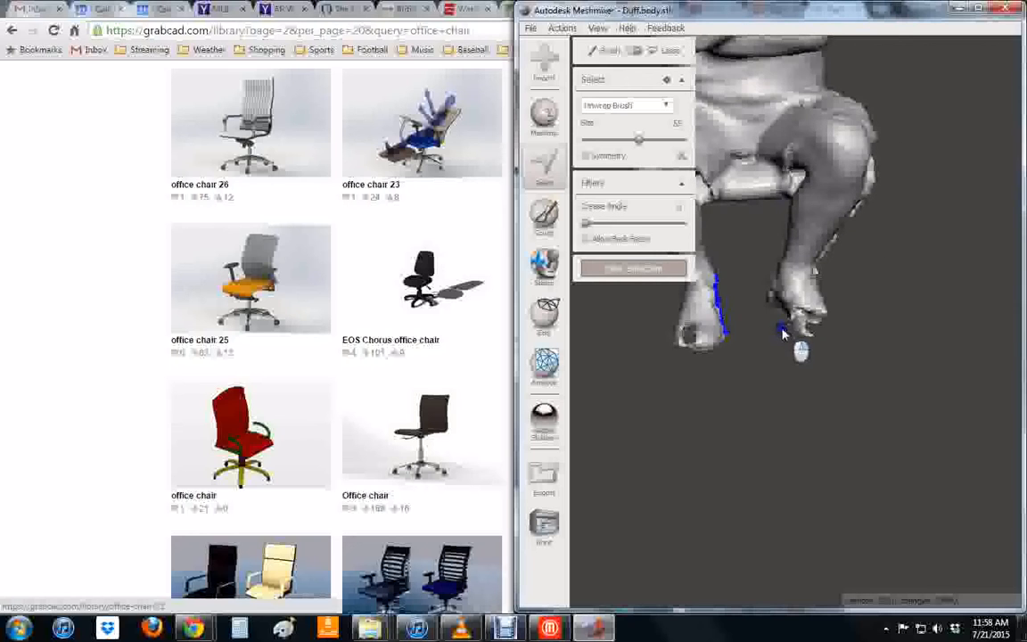
right_drag(778, 336, 794, 415)
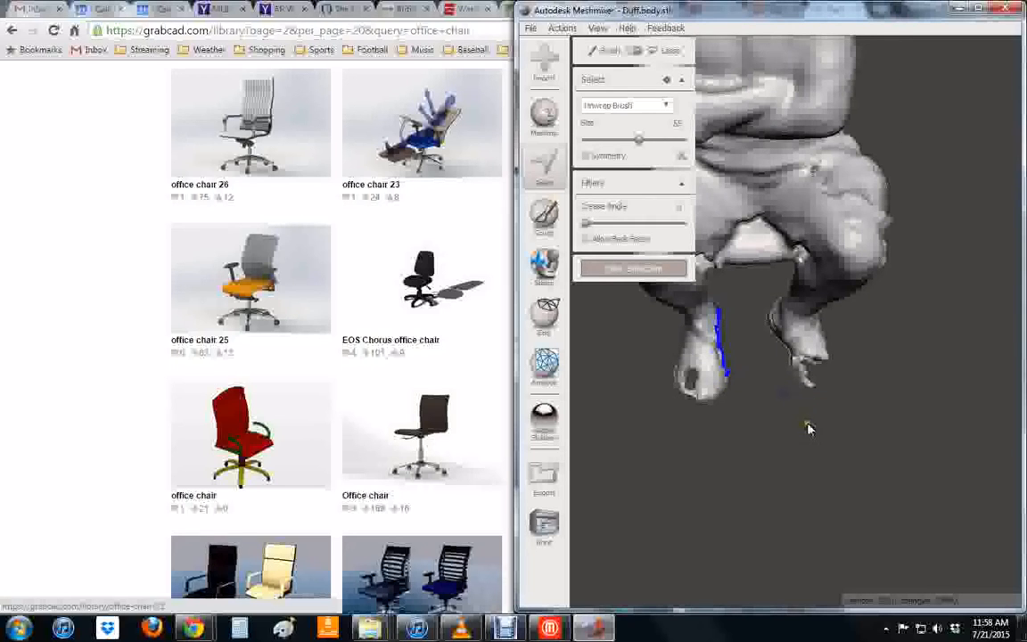
mouse_move(784, 383)
mouse_down()
mouse_move(750, 326)
mouse_move(783, 259)
mouse_move(752, 227)
mouse_move(725, 233)
mouse_move(719, 297)
mouse_up()
drag(733, 471, 729, 481)
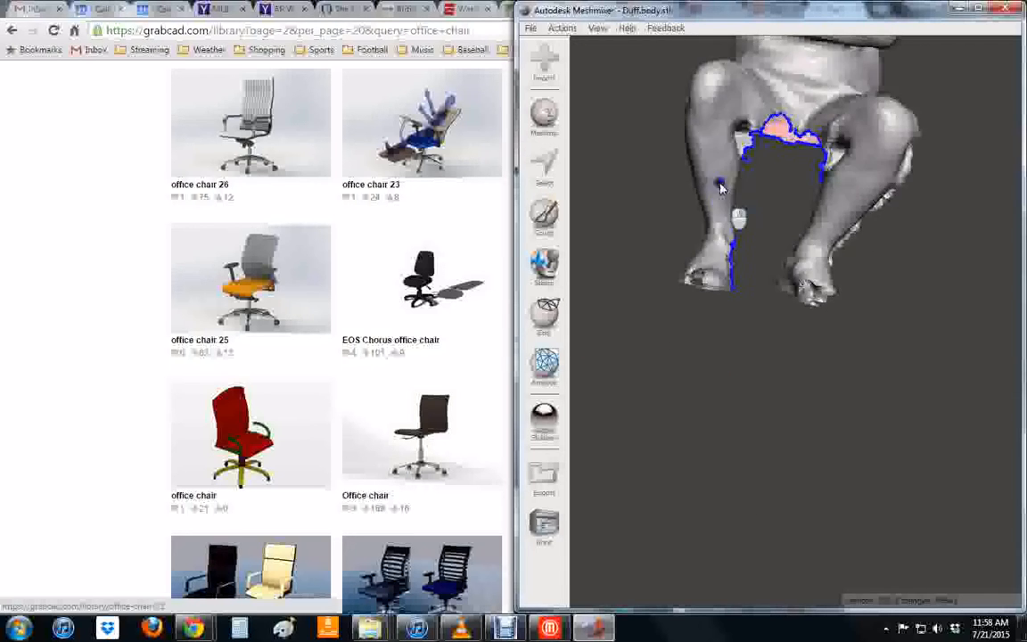
right_drag(721, 188, 727, 382)
right_drag(624, 205, 651, 223)
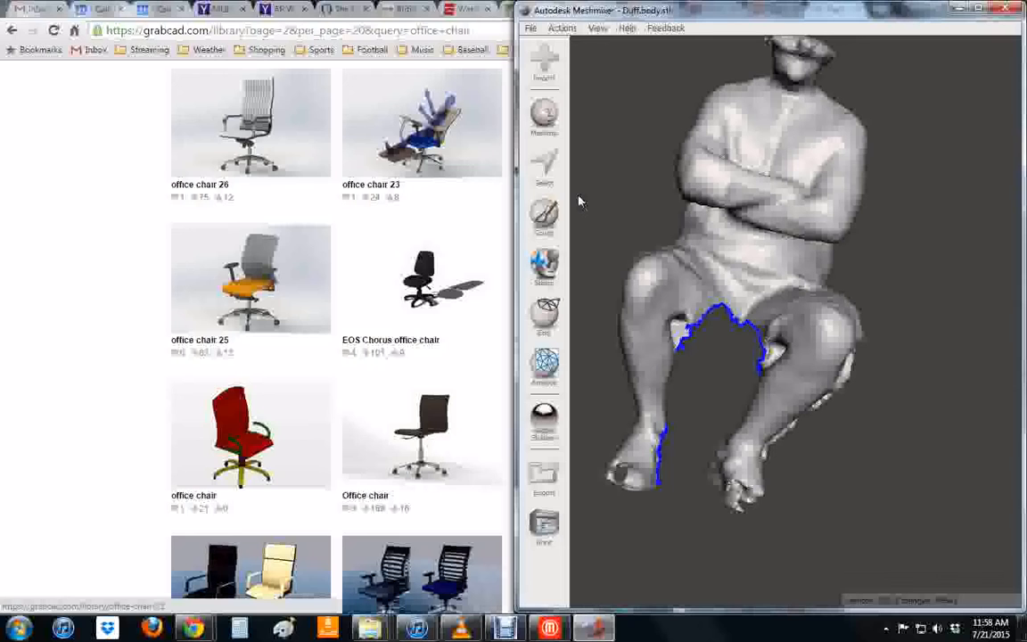
- Start a Plane Cut on the figure and bring the cutting plane up to the neck
click(544, 162)
click(545, 357)
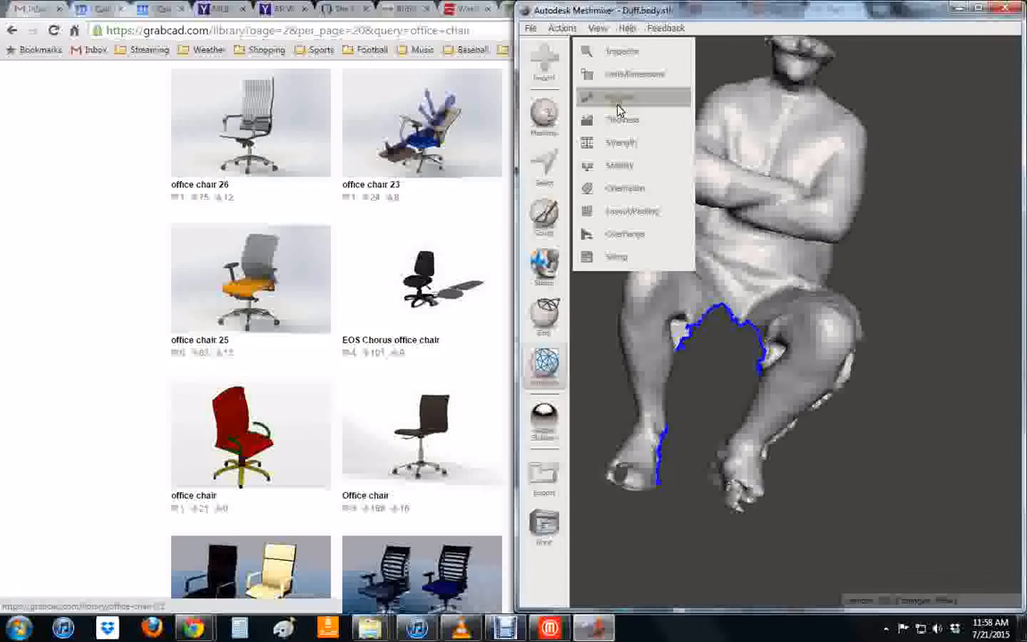
click(551, 323)
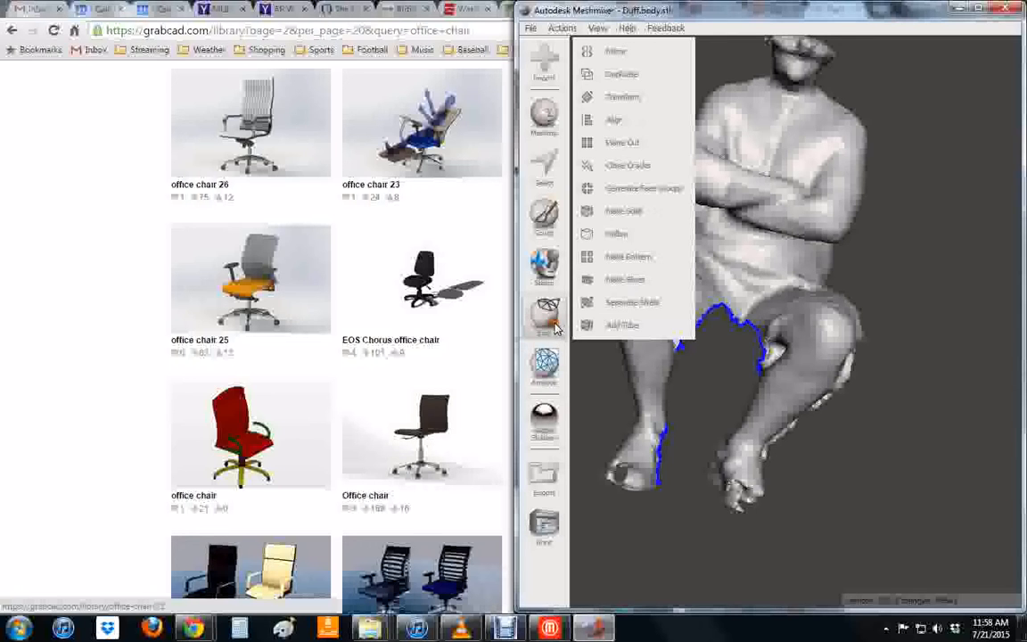
click(614, 143)
right_drag(756, 335, 787, 350)
drag(792, 361, 782, 446)
right_drag(780, 446, 729, 176)
drag(756, 333, 762, 138)
right_drag(762, 138, 772, 344)
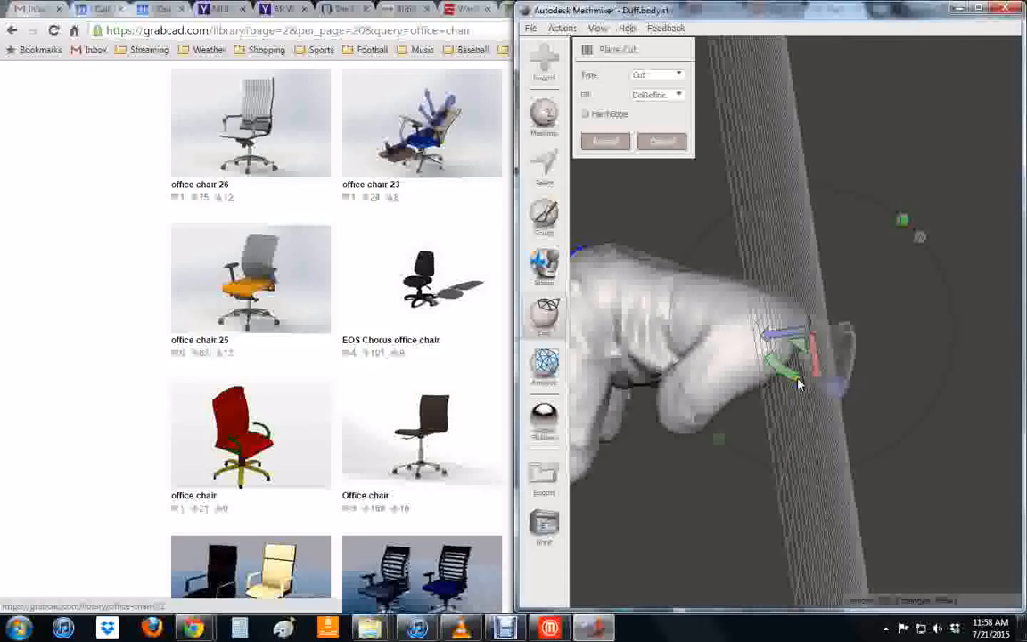
- Tilt and shift the cutting plane so it crosses the base of the neck just above the shoulders
drag(799, 384, 785, 377)
right_drag(860, 377, 854, 256)
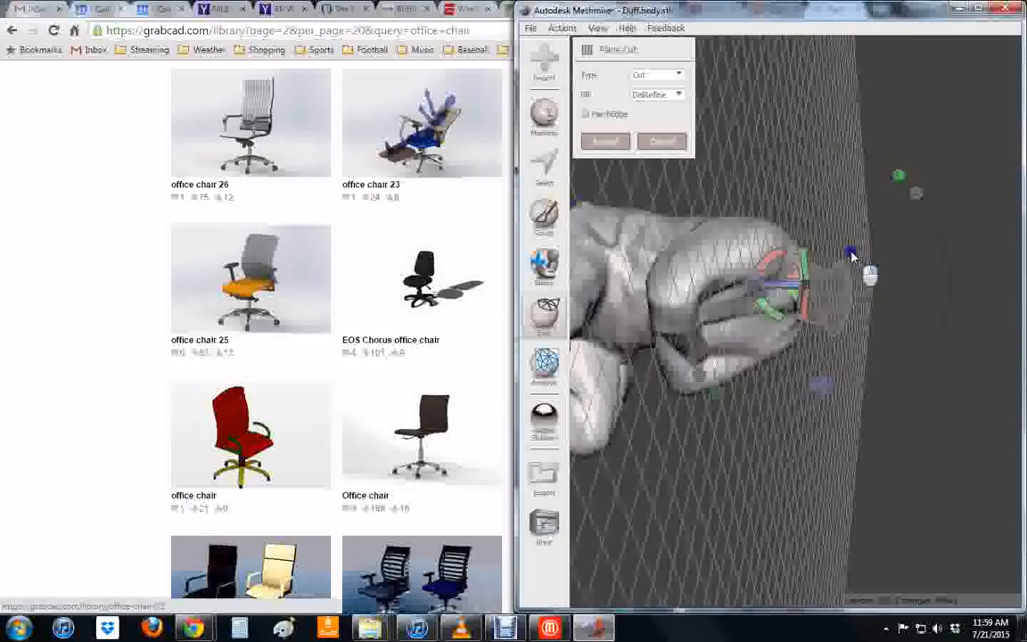
right_drag(861, 346, 705, 131)
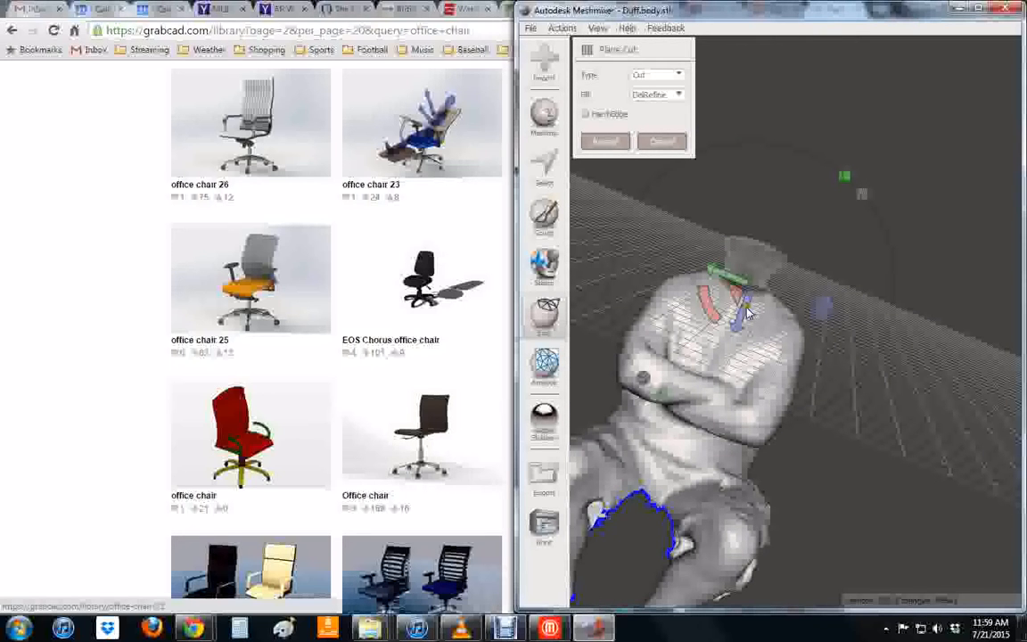
drag(748, 299, 749, 312)
right_drag(752, 316, 692, 193)
right_drag(741, 297, 750, 290)
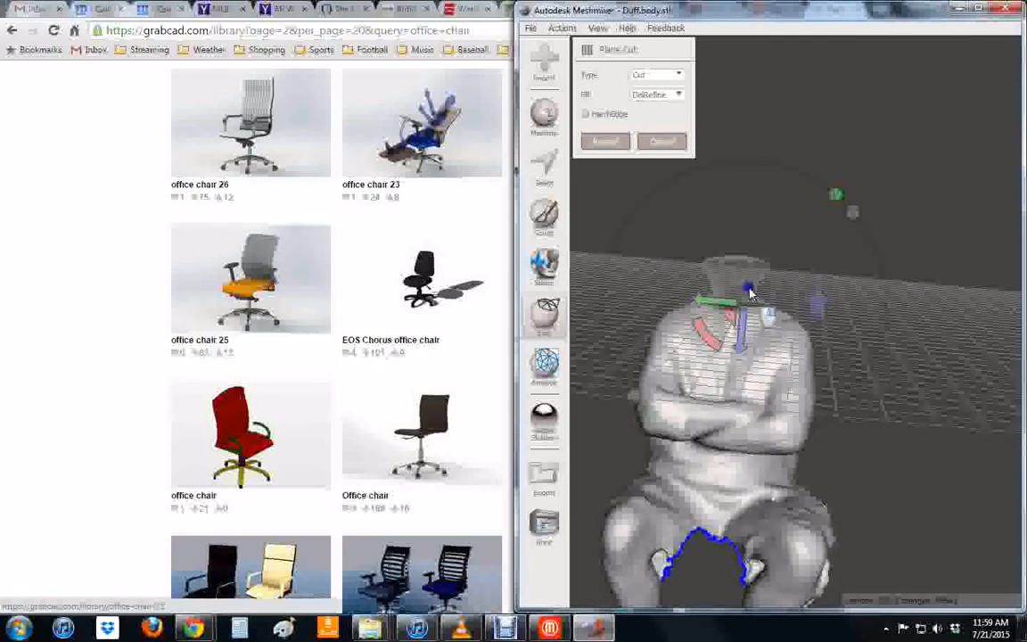
drag(744, 324, 744, 323)
right_drag(754, 228, 774, 385)
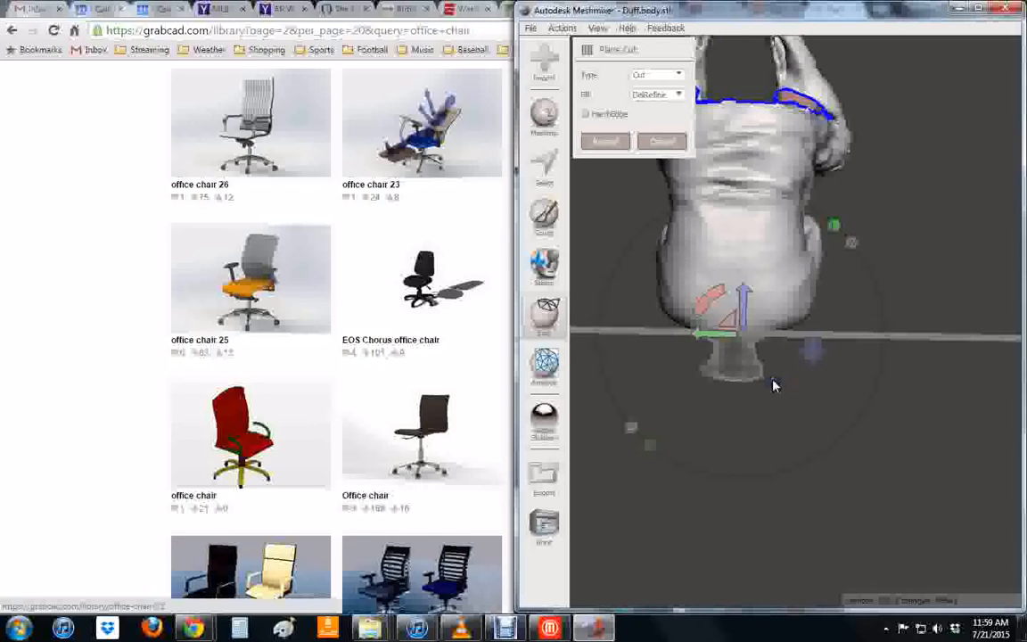
- Tilt the cutting plane sideways to follow the shoulder line and accept the cut, removing the neck stub
drag(724, 297, 626, 239)
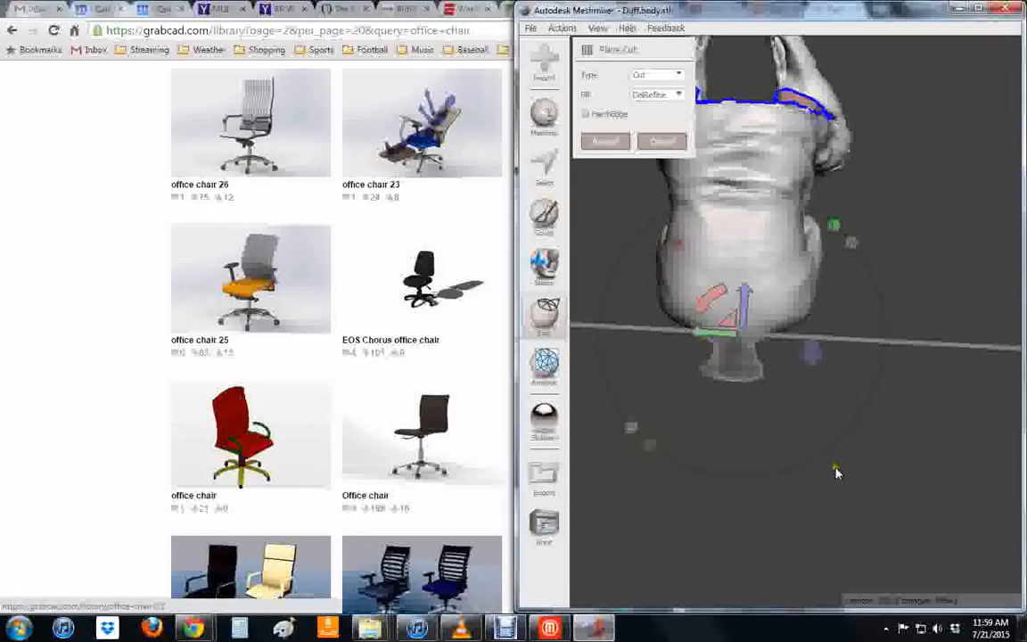
drag(707, 304, 699, 351)
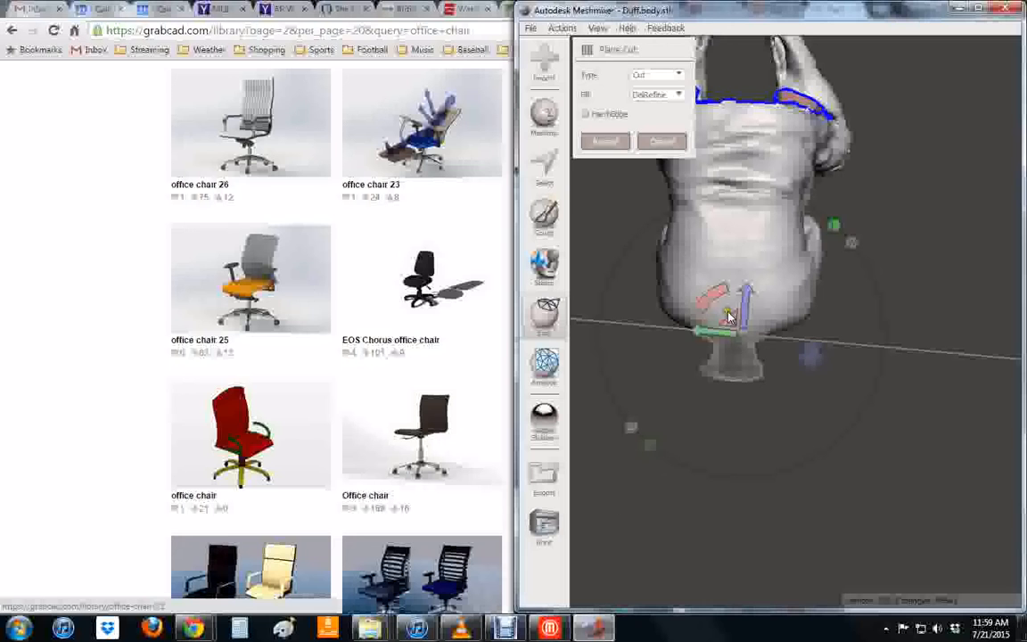
drag(722, 297, 690, 211)
right_drag(792, 455, 758, 105)
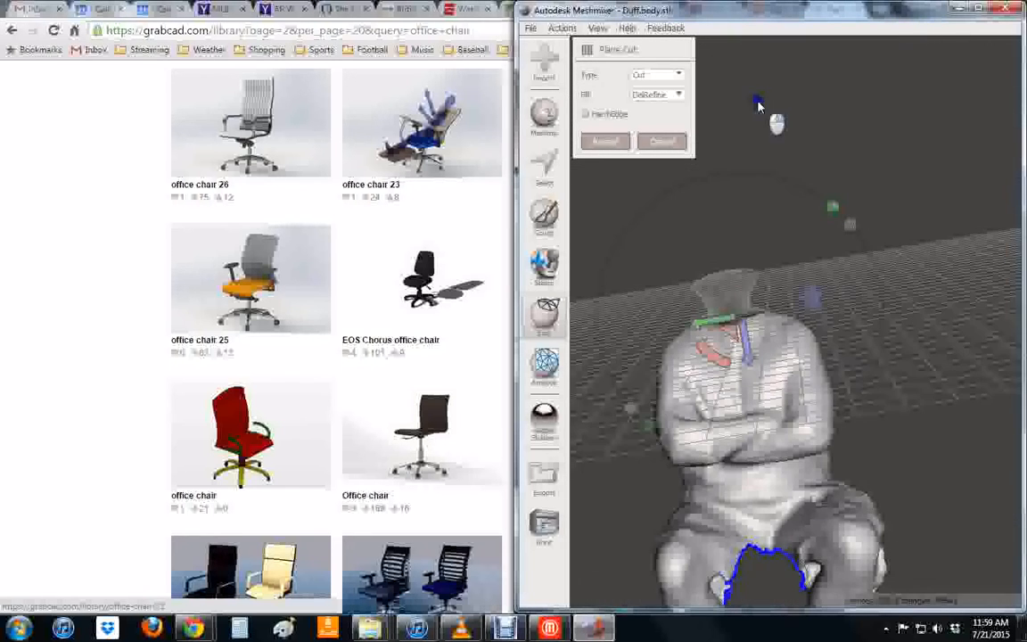
click(606, 142)
right_drag(783, 407, 849, 301)
scroll(860, 373, down, 4)
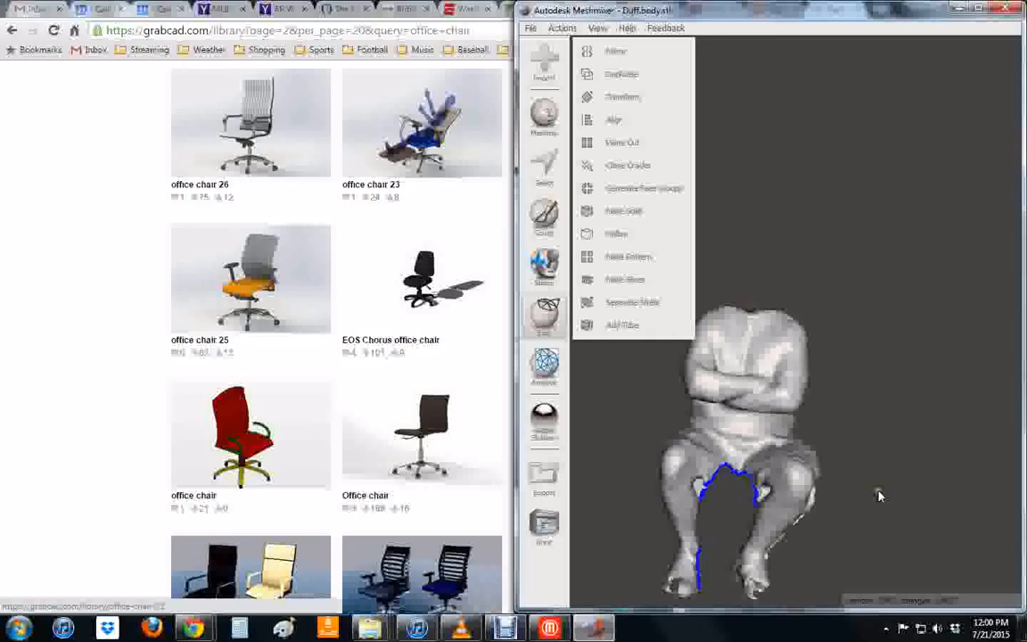
- Set up volume sculpting with the Inflate brush at strength 100 and a reduced brush size
right_drag(724, 270, 698, 386)
scroll(683, 416, up, 3)
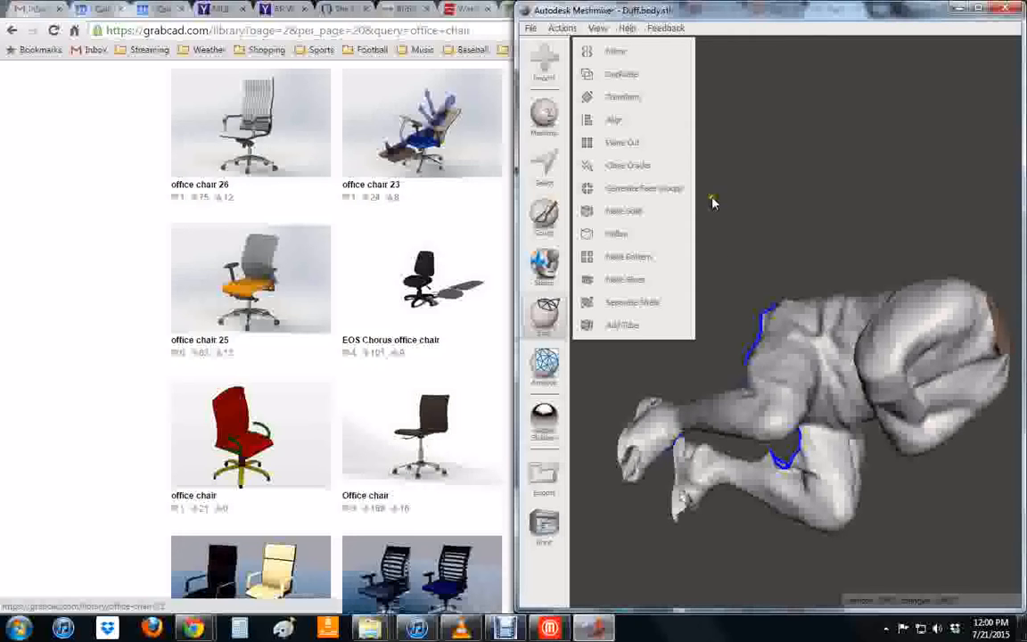
click(545, 214)
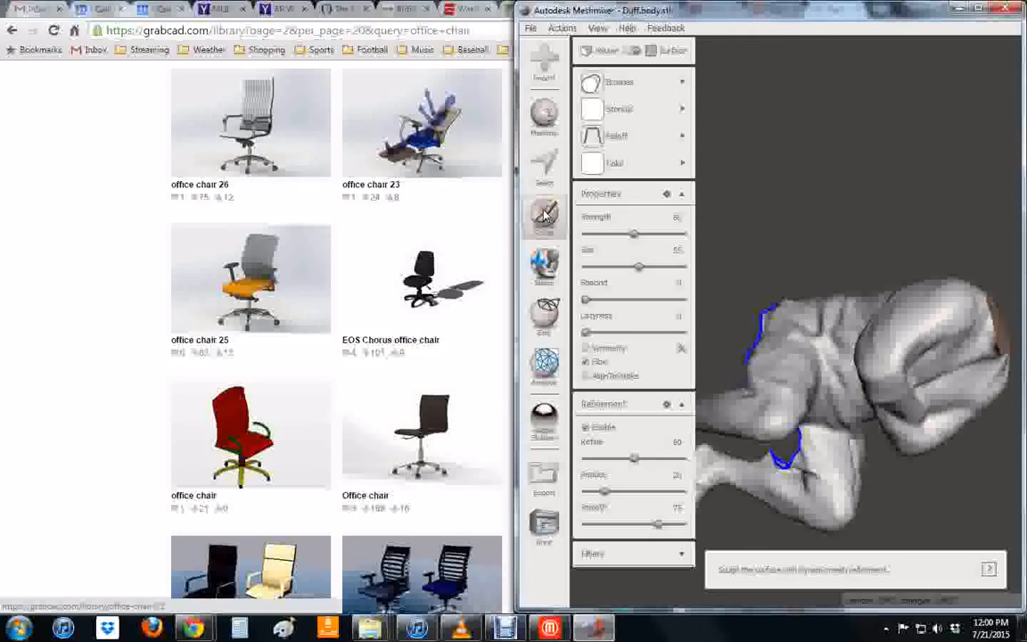
click(598, 109)
click(638, 83)
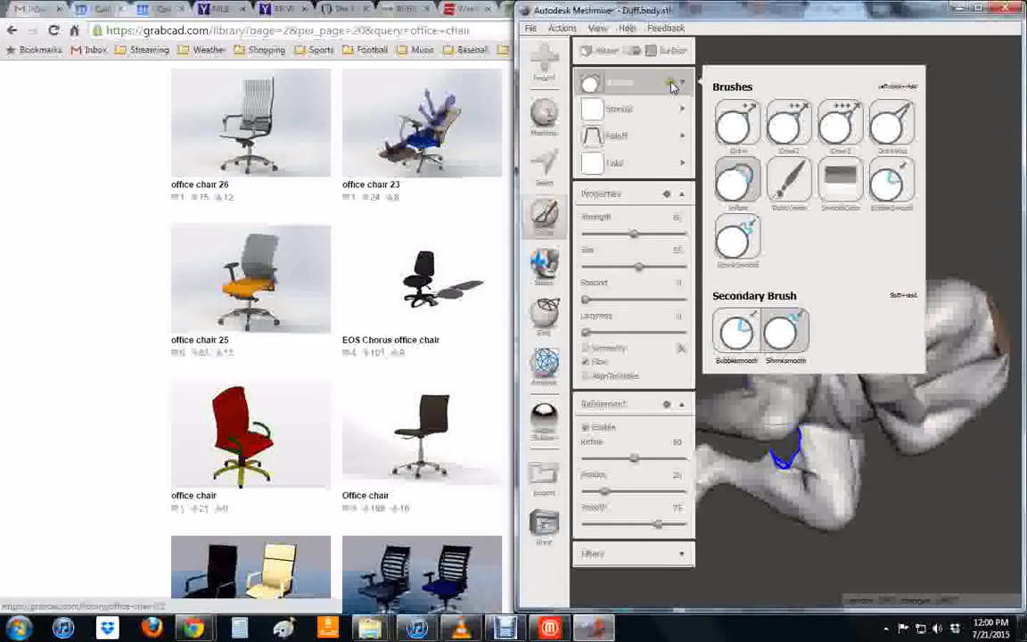
click(629, 52)
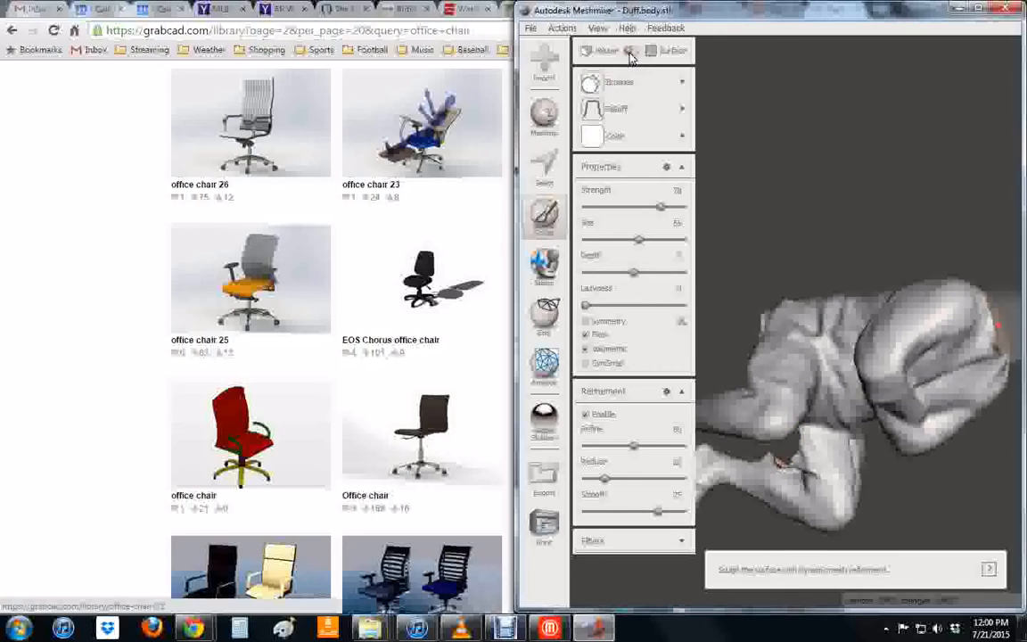
mouse_move(632, 81)
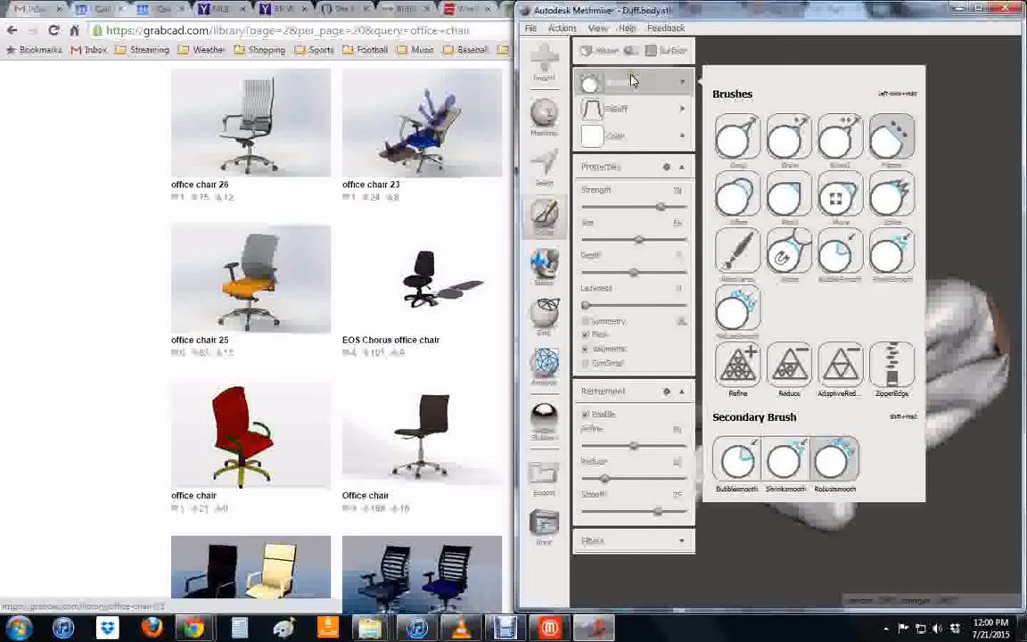
click(733, 203)
middle_drag(853, 292, 926, 145)
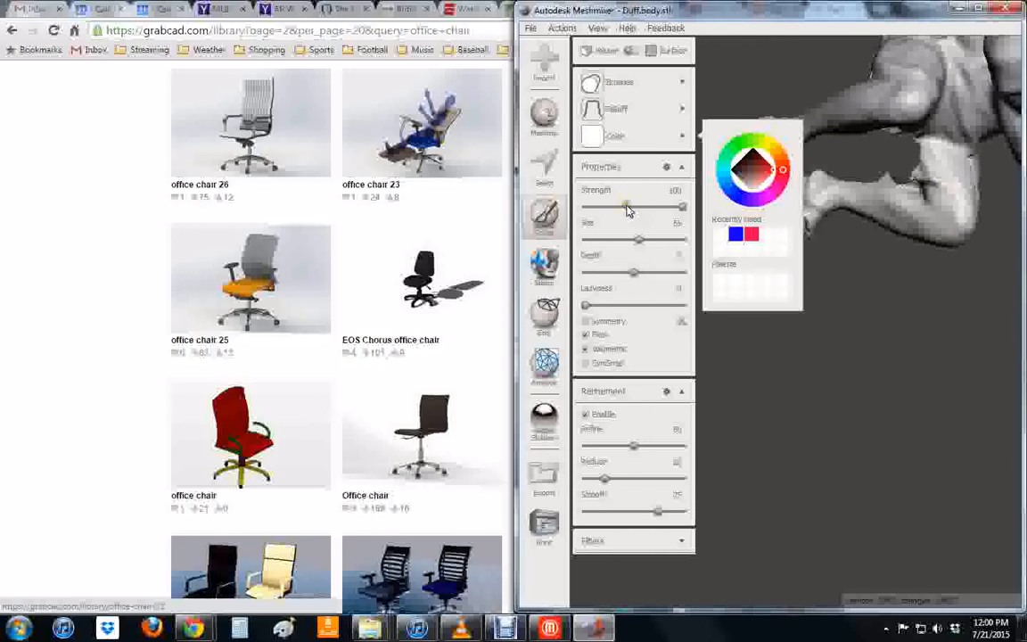
drag(638, 240, 617, 242)
- Fill the hole in the front of the foot with repeated Inflate brush dabs
click(764, 156)
click(756, 161)
click(755, 158)
click(756, 155)
click(758, 152)
click(757, 163)
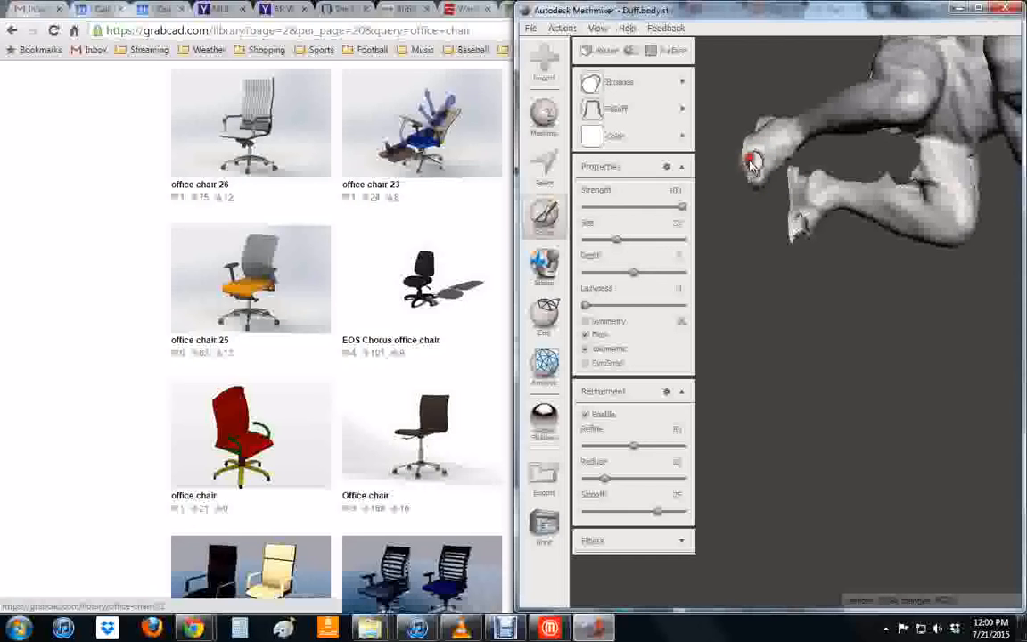
click(754, 169)
click(754, 157)
click(757, 158)
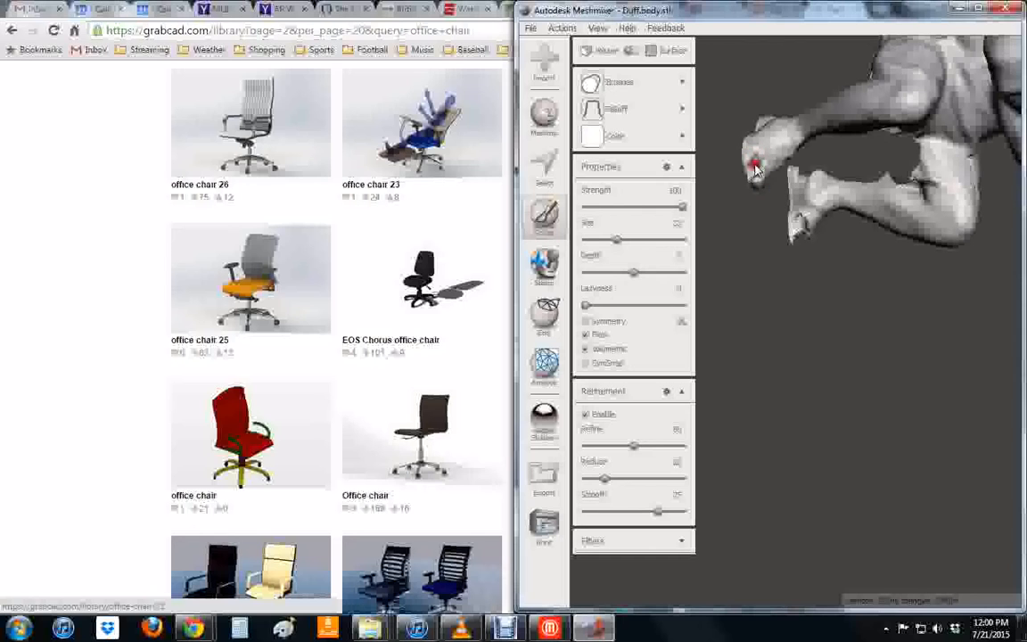
click(757, 169)
click(754, 174)
click(747, 163)
- Touch up the back and underside of the same foot with the Inflate brush, checking the feet from several sides
mouse_move(747, 164)
right_down()
mouse_move(688, 137)
mouse_move(772, 242)
mouse_move(842, 389)
right_up()
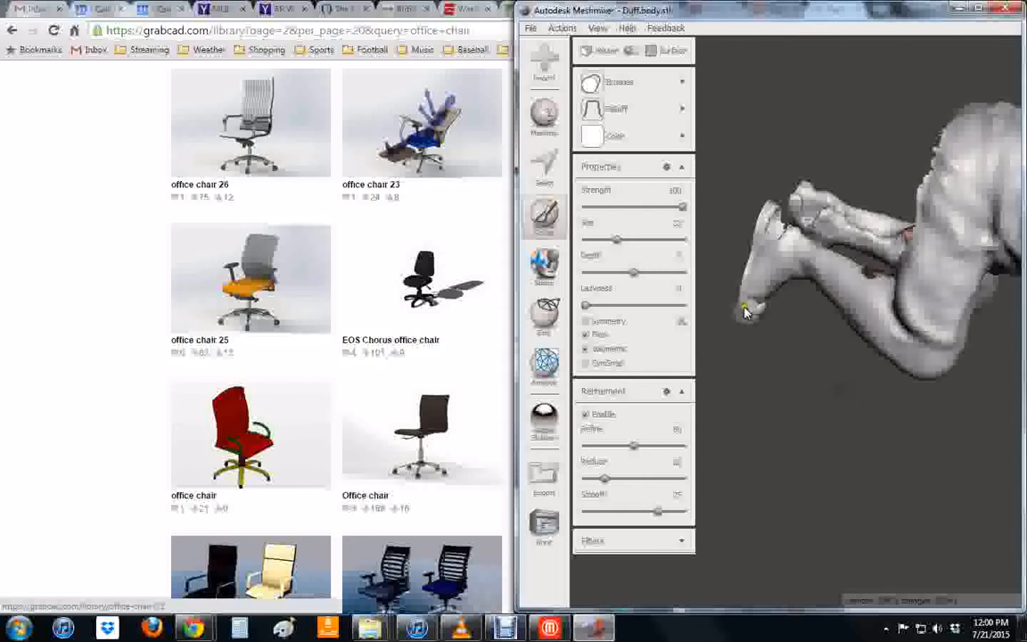
right_drag(761, 306, 747, 332)
mouse_move(759, 349)
mouse_down()
mouse_move(756, 337)
mouse_move(751, 344)
mouse_up()
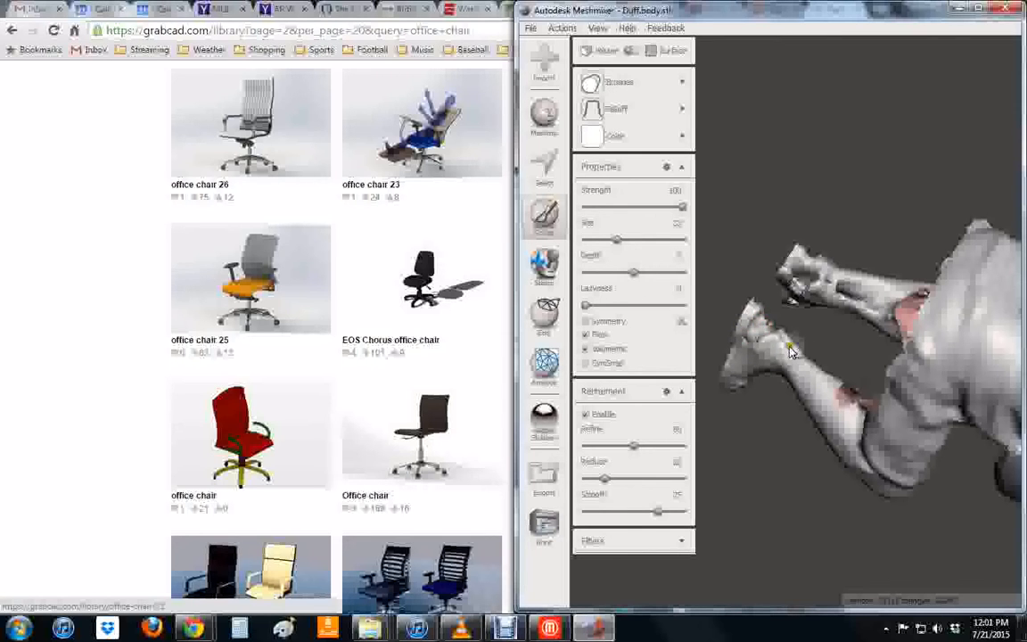
right_drag(790, 352, 753, 435)
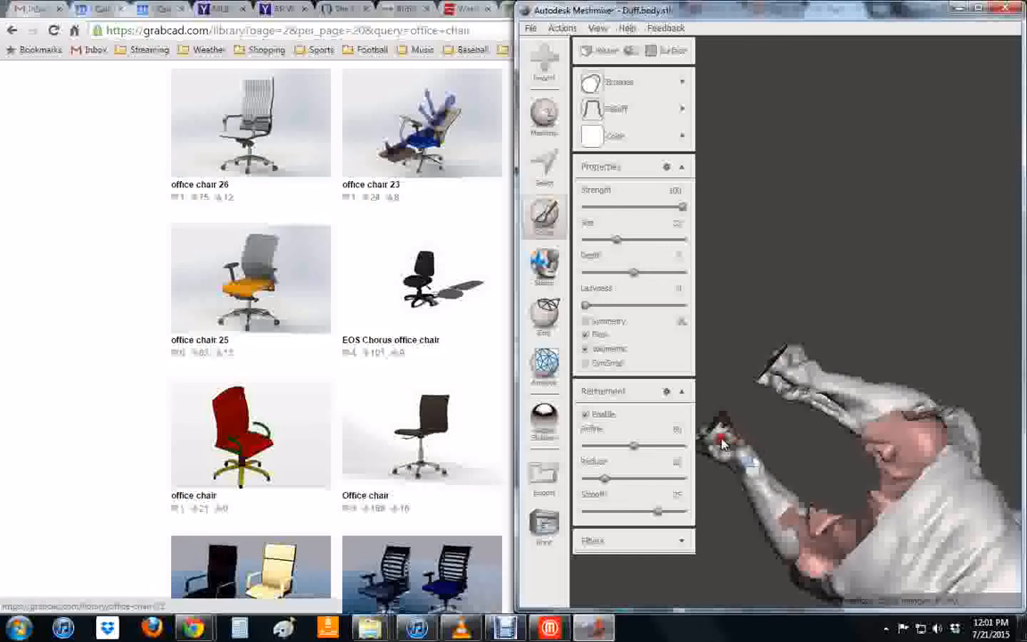
right_drag(719, 435, 753, 292)
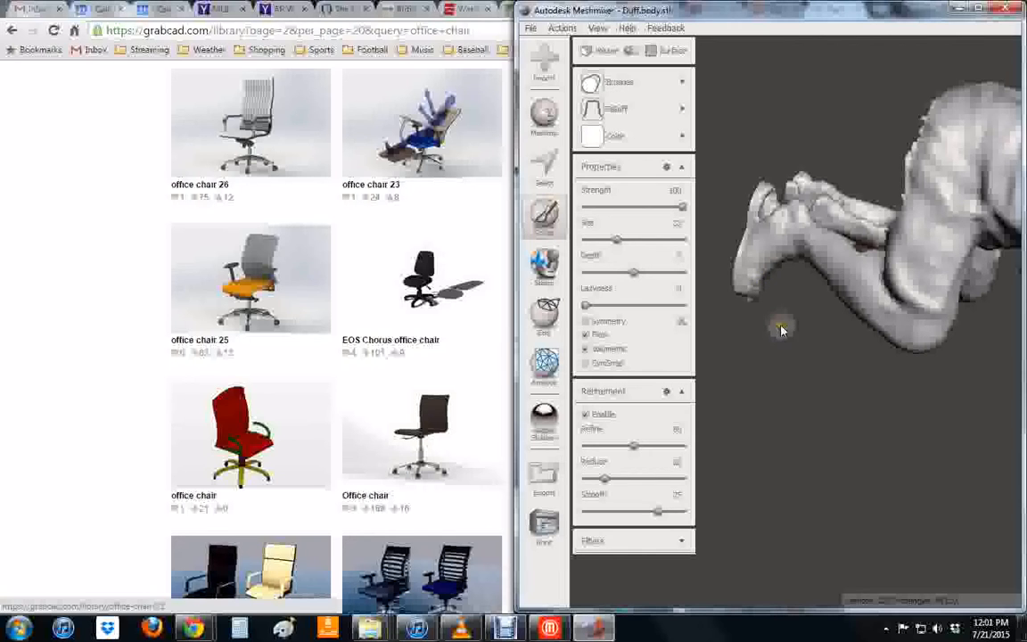
right_drag(800, 324, 756, 201)
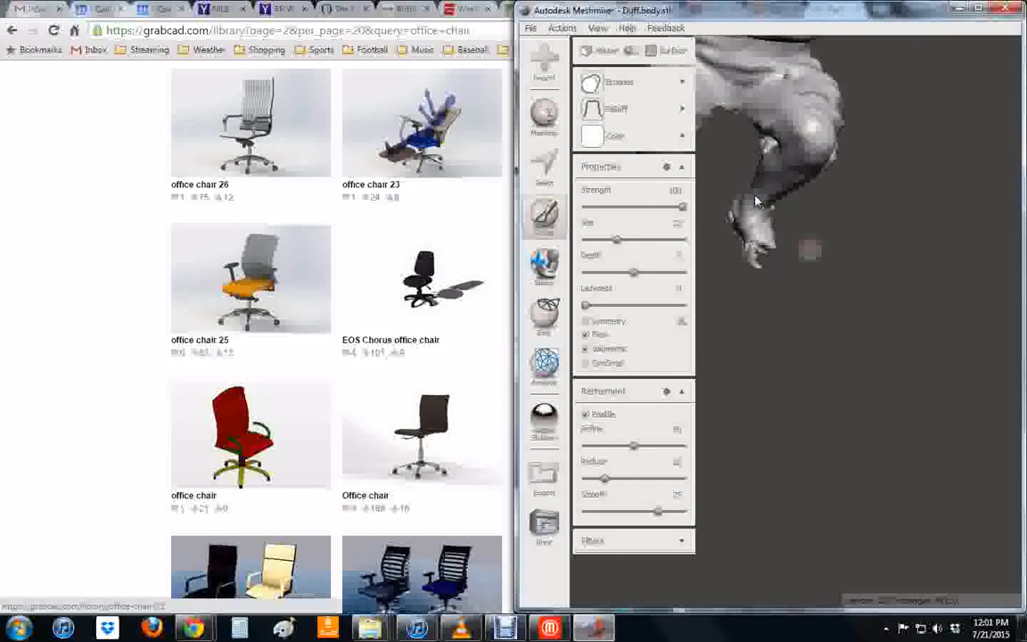
right_drag(775, 202, 939, 129)
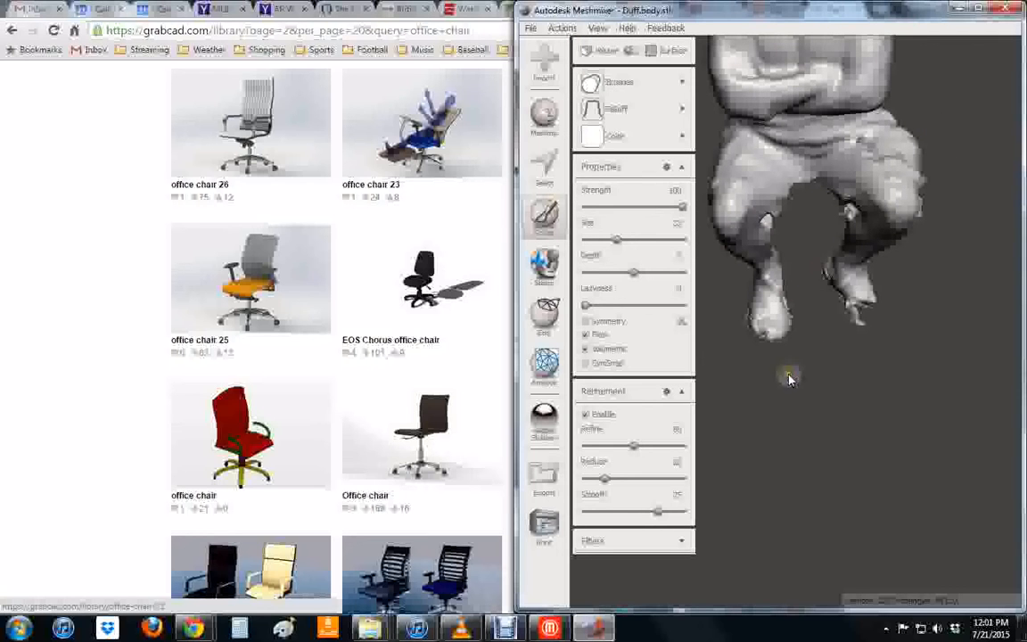
- Save the edited body model as a new Duff.body project file
click(532, 29)
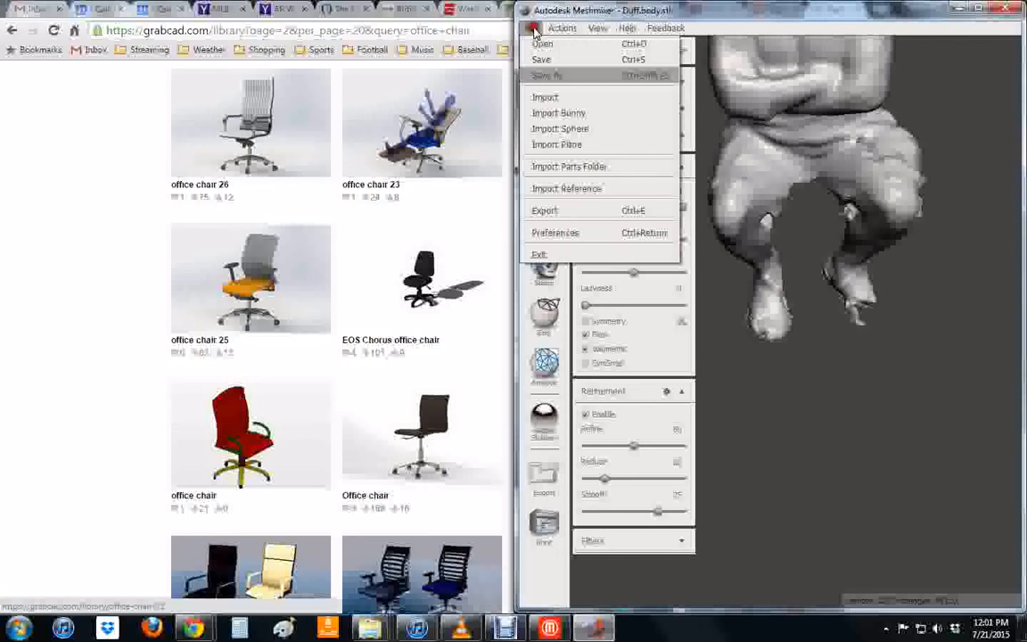
click(540, 78)
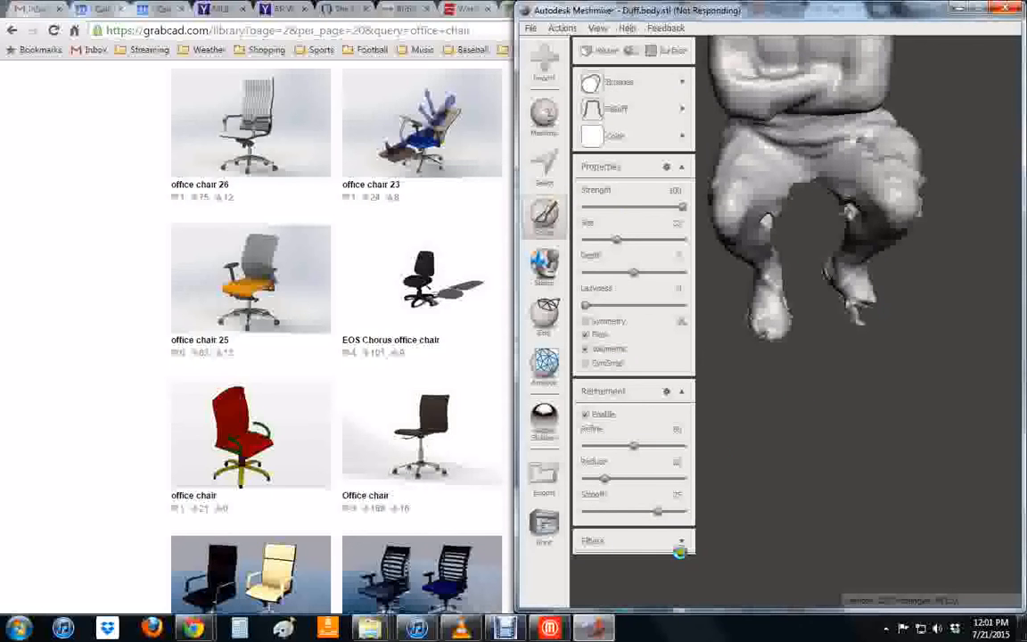
click(506, 629)
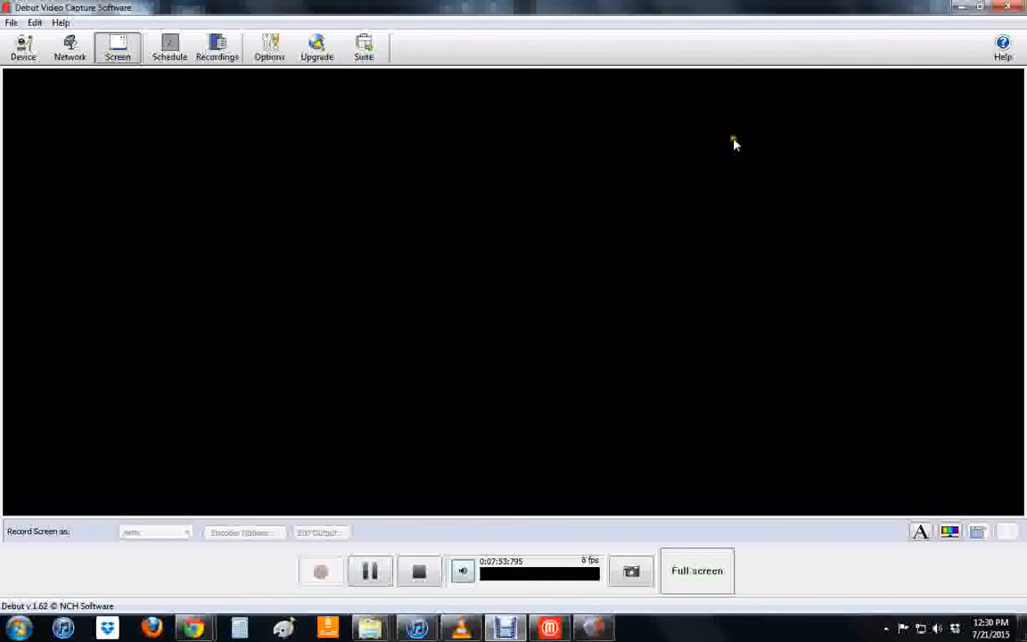
click(961, 7)
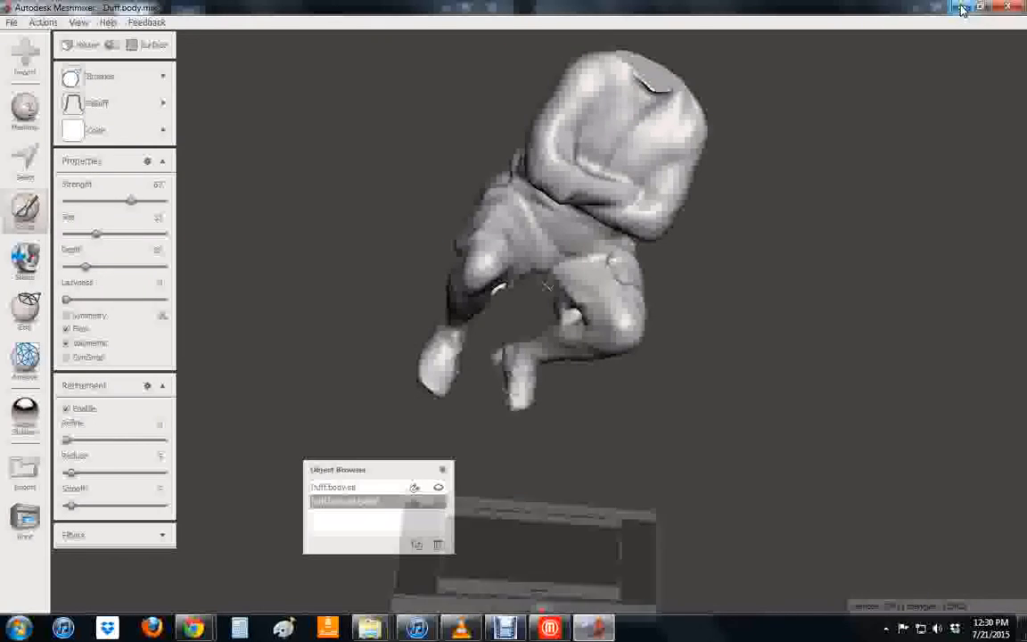
right_drag(689, 314, 510, 439)
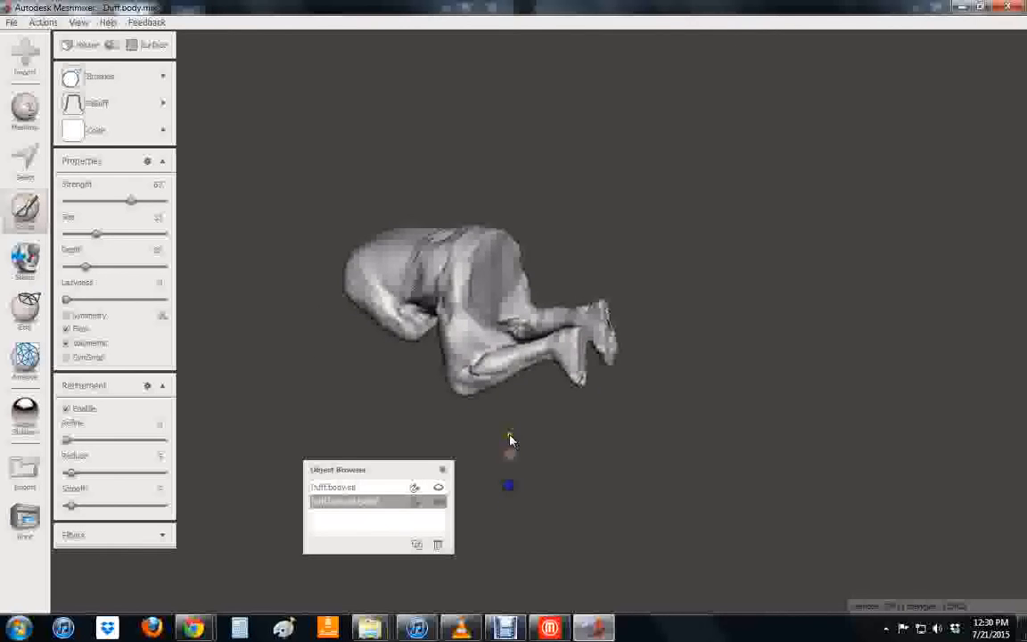
- Check the repaired body from several sides and save the Duff.body project
right_drag(535, 352, 577, 279)
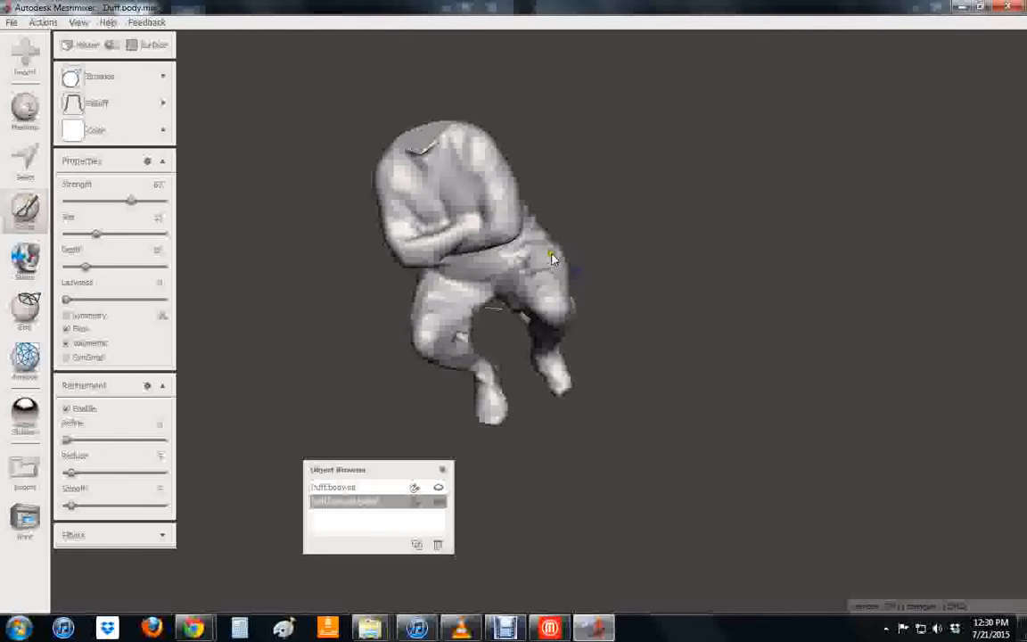
right_drag(574, 256, 603, 218)
right_drag(489, 237, 615, 305)
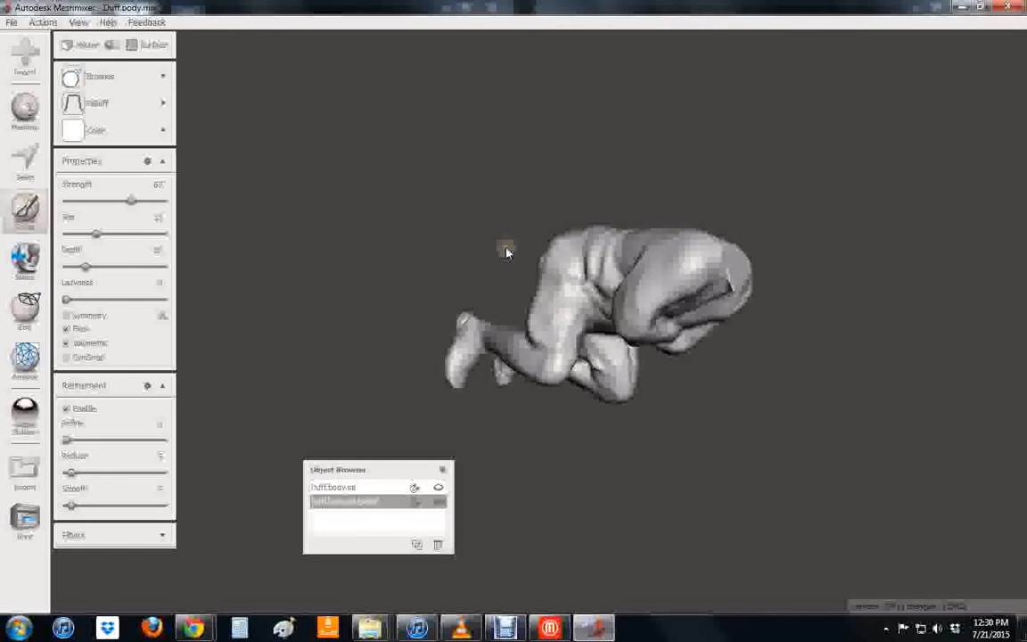
right_drag(589, 213, 534, 190)
right_drag(594, 246, 545, 178)
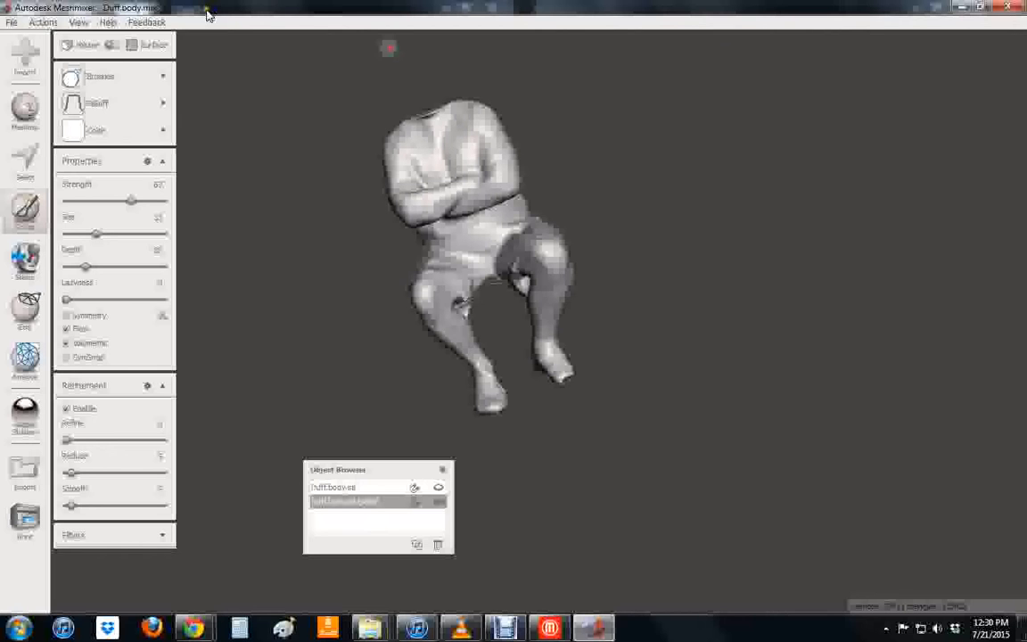
click(12, 24)
click(31, 57)
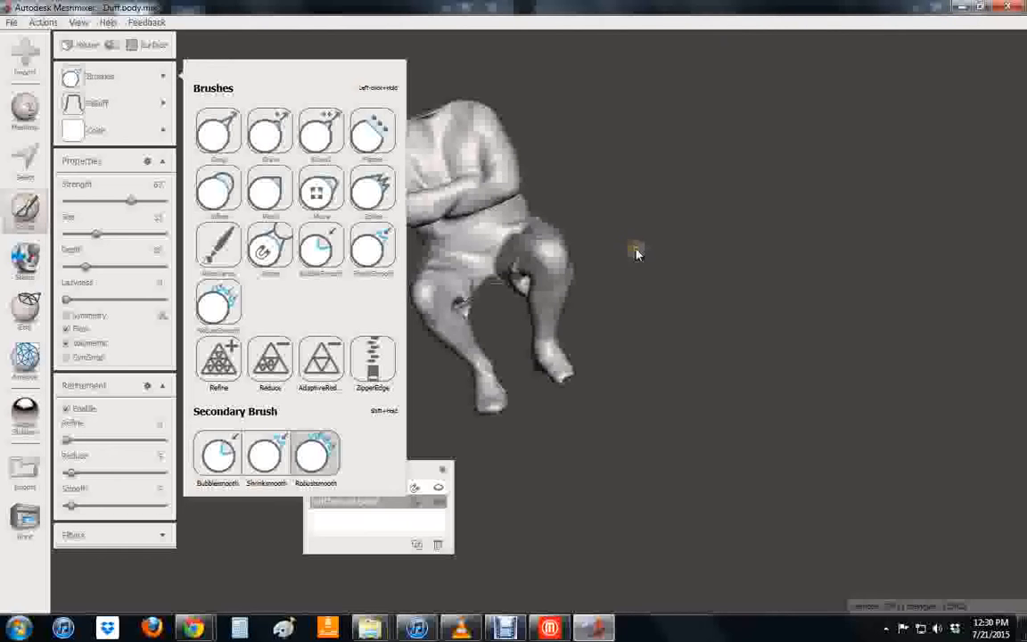
click(508, 631)
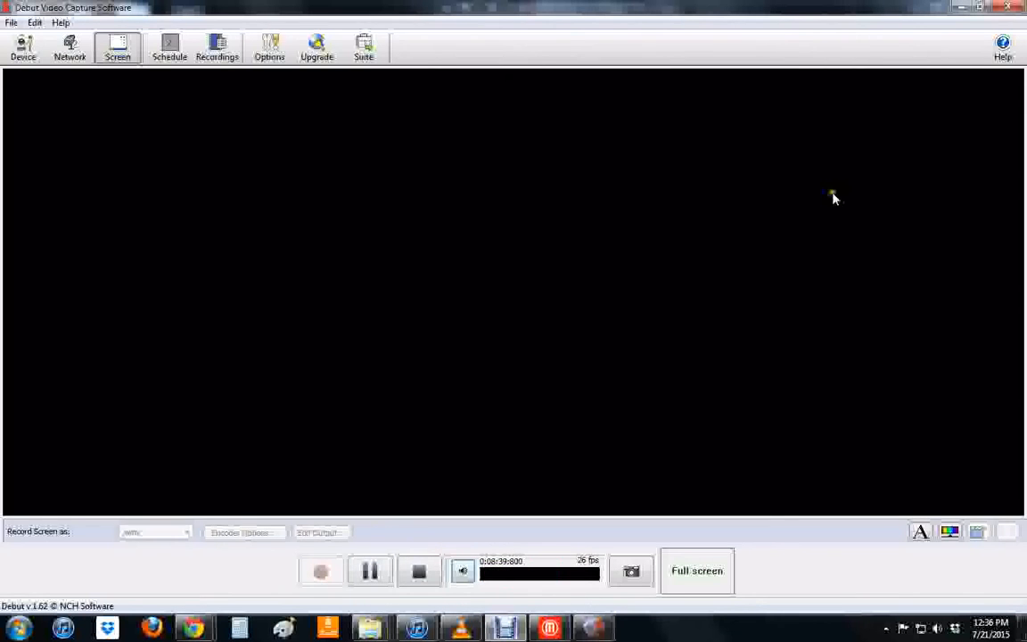
click(963, 7)
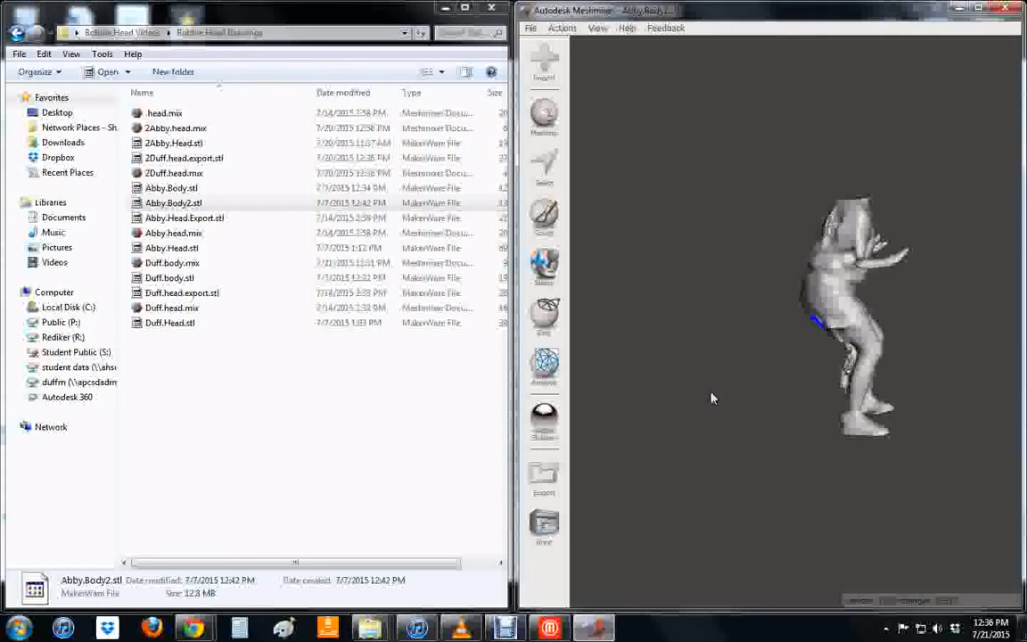
- Convert the Abby.Body2 model into a solid with Make Solid, keeping the Fast type and default settings
mouse_move(545, 312)
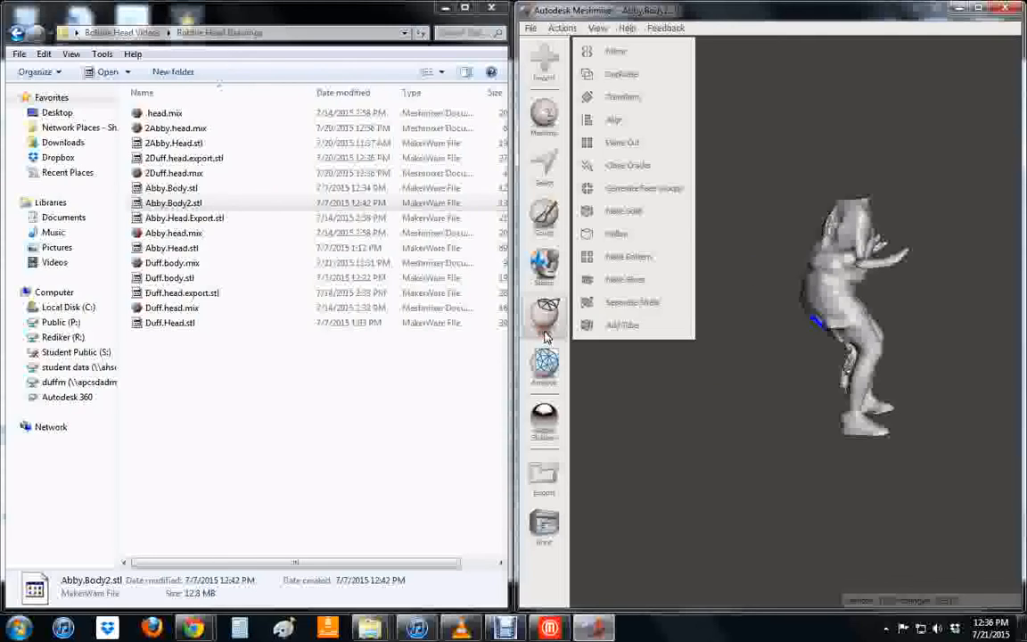
click(641, 214)
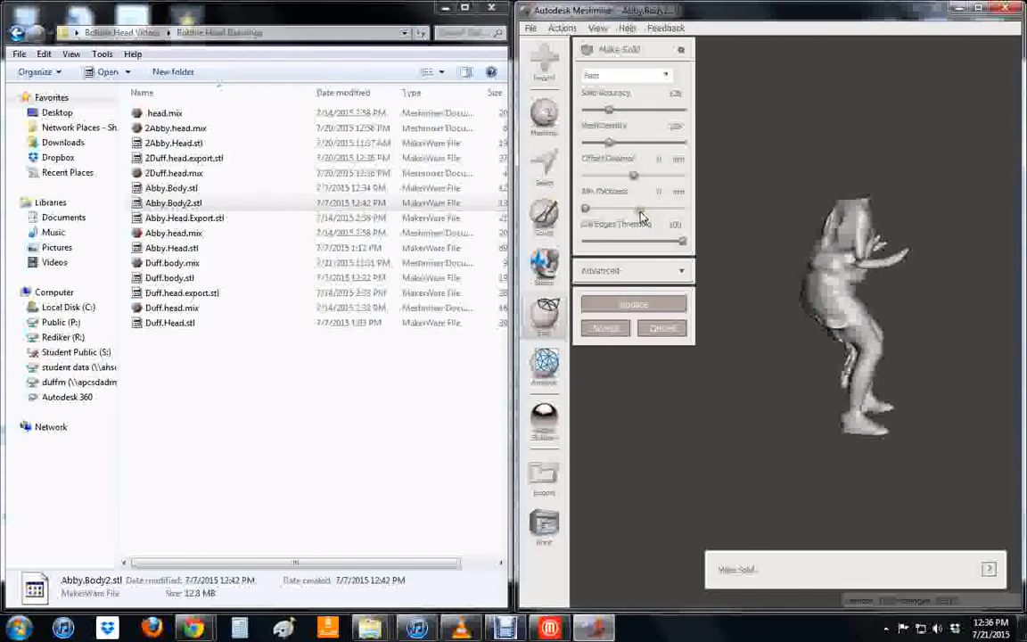
click(605, 328)
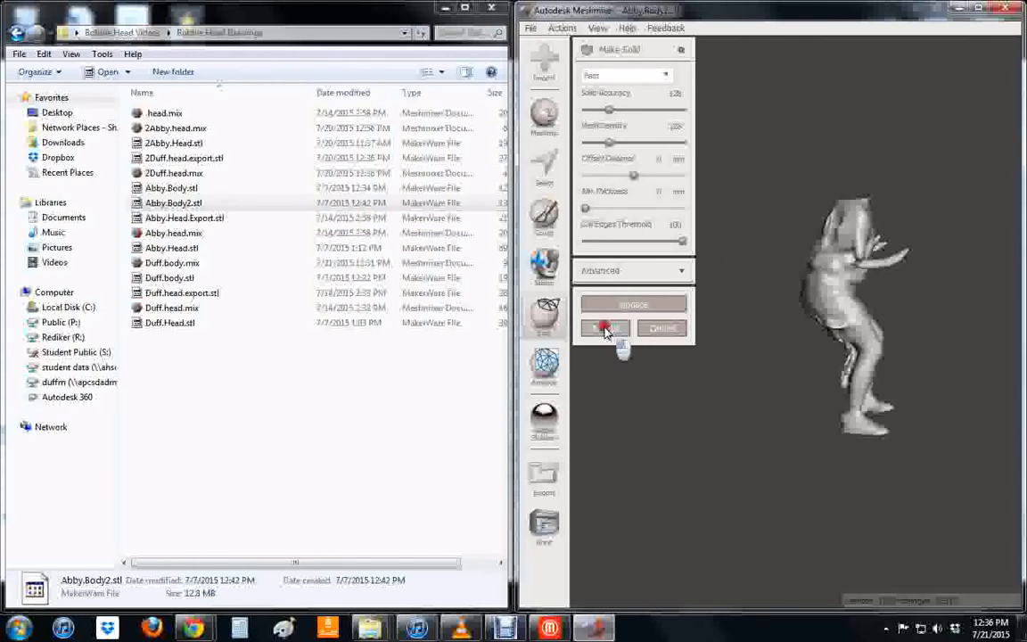
- Set the model's dimension units to inches and scale the solid body to 5 inches along its Z length
mouse_move(545, 364)
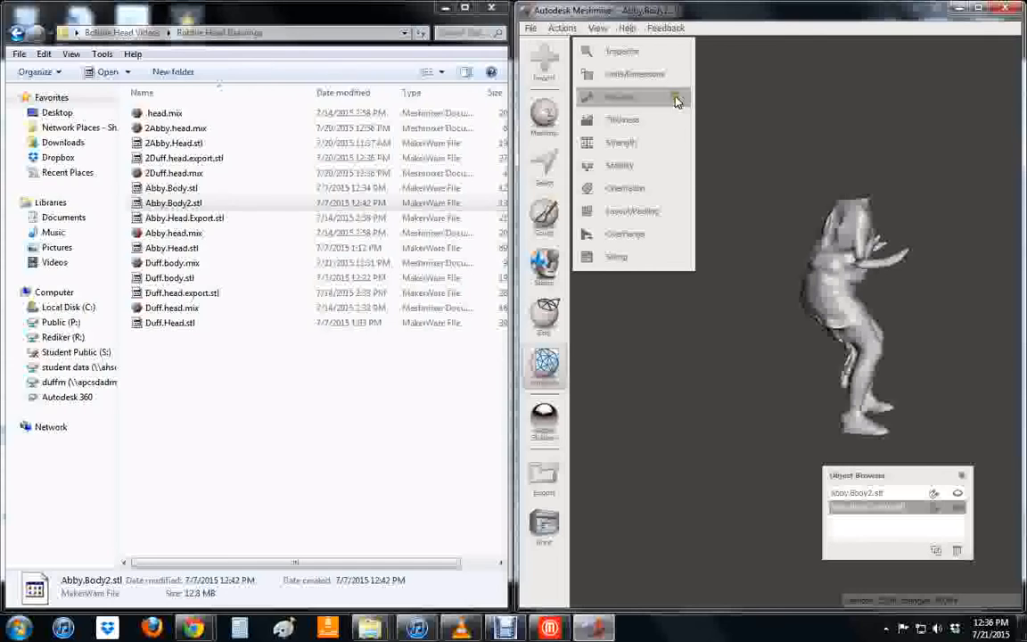
click(641, 81)
right_drag(910, 394, 746, 505)
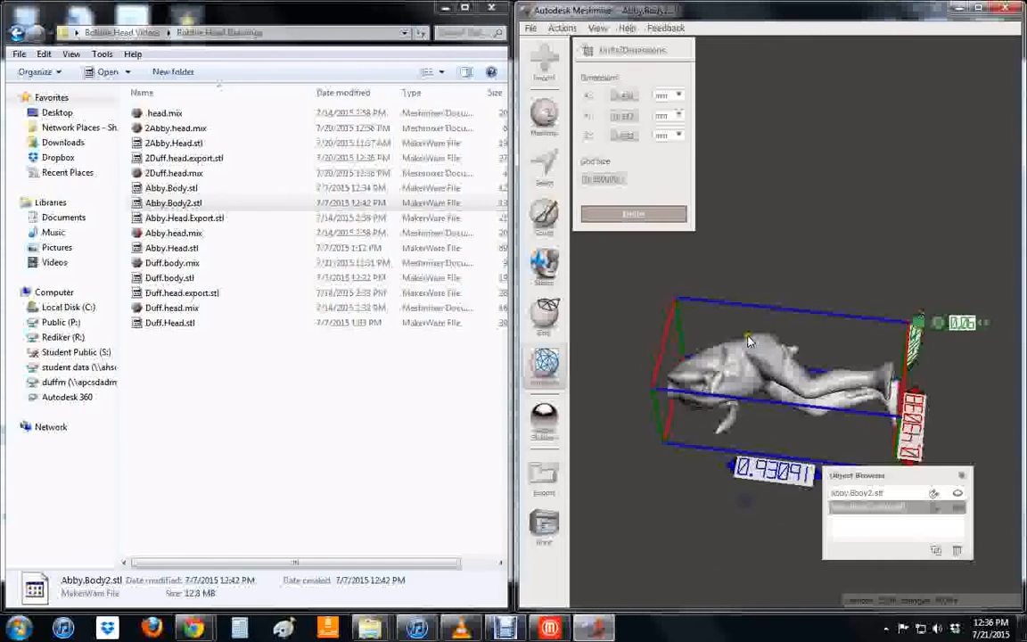
click(680, 136)
click(661, 175)
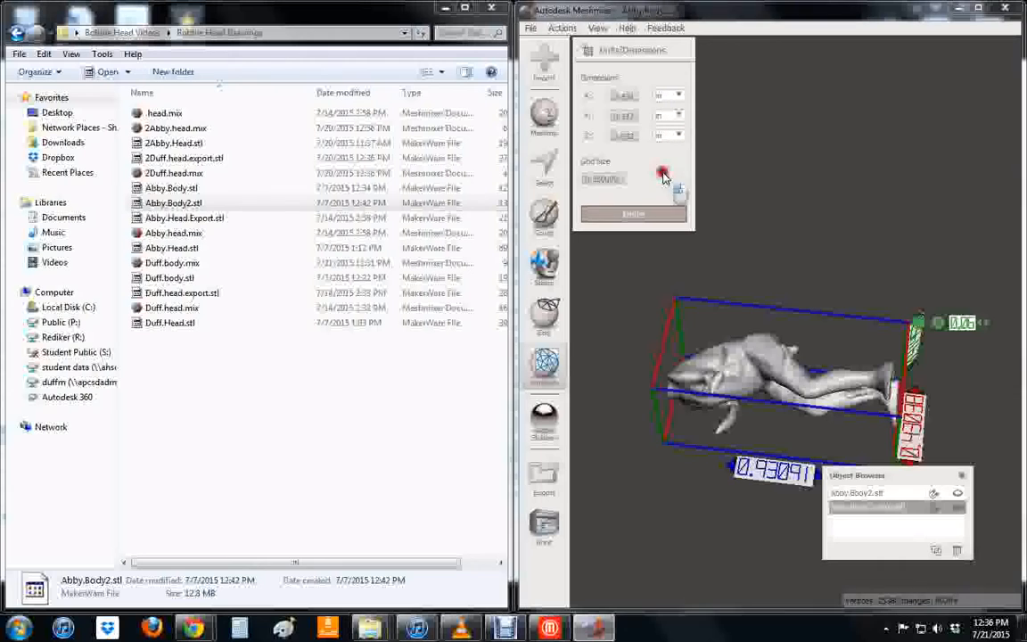
drag(762, 471, 838, 496)
drag(747, 477, 954, 497)
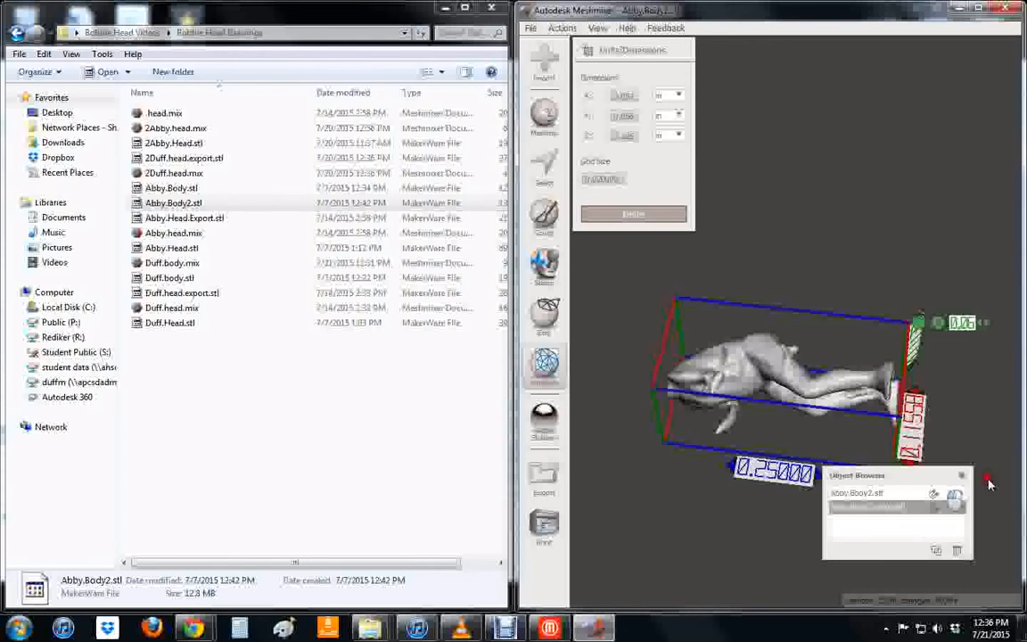
drag(745, 473, 942, 511)
drag(745, 476, 942, 486)
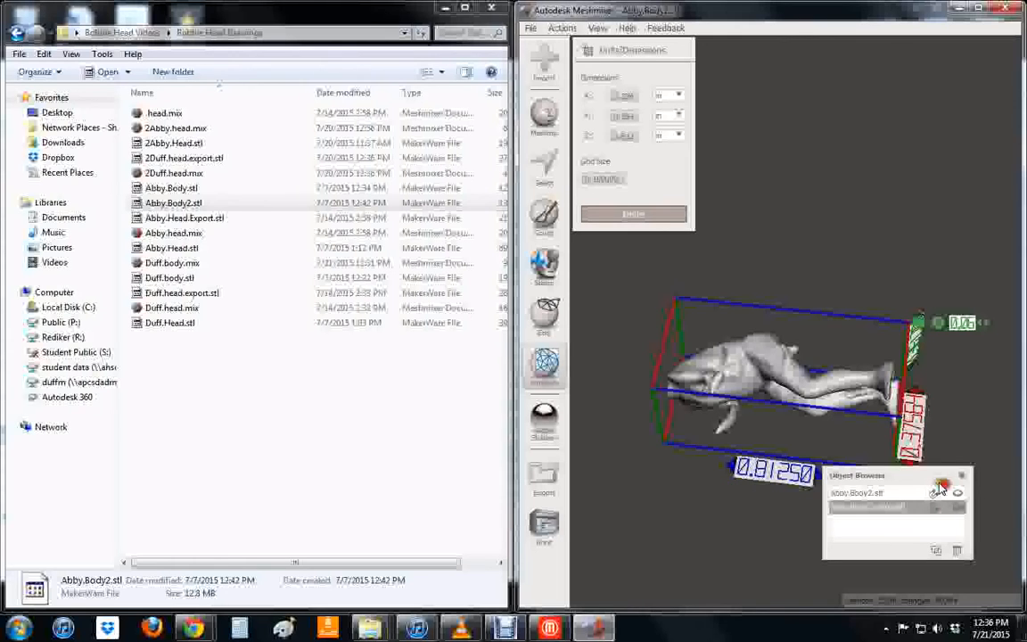
drag(747, 474, 878, 481)
drag(757, 474, 849, 483)
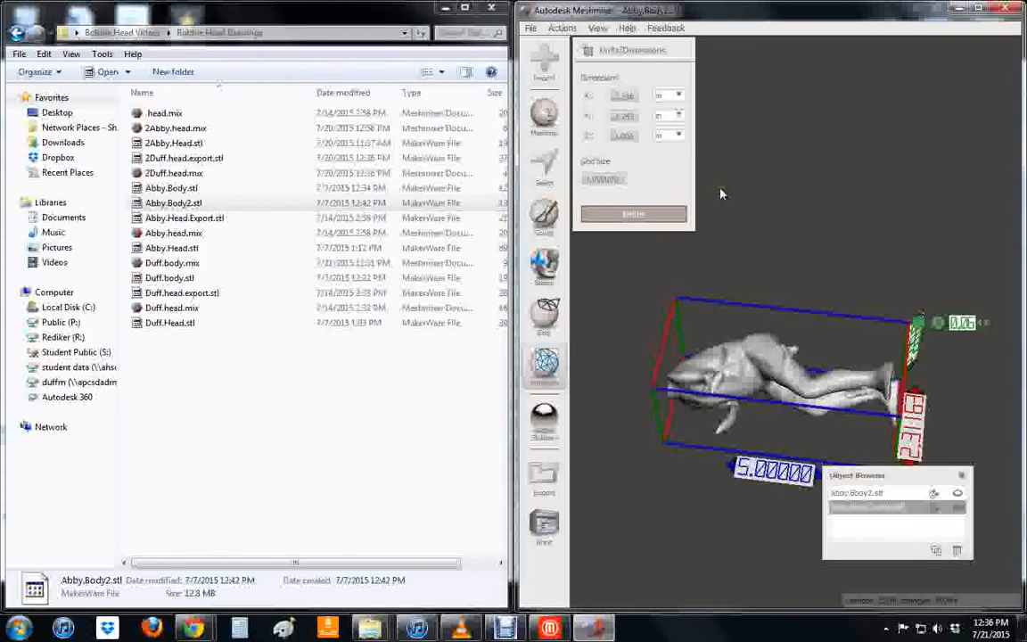
click(636, 215)
- Add the open hand from the Arms part library as a separate object beside the body
right_drag(761, 332, 872, 90)
right_drag(844, 243, 837, 290)
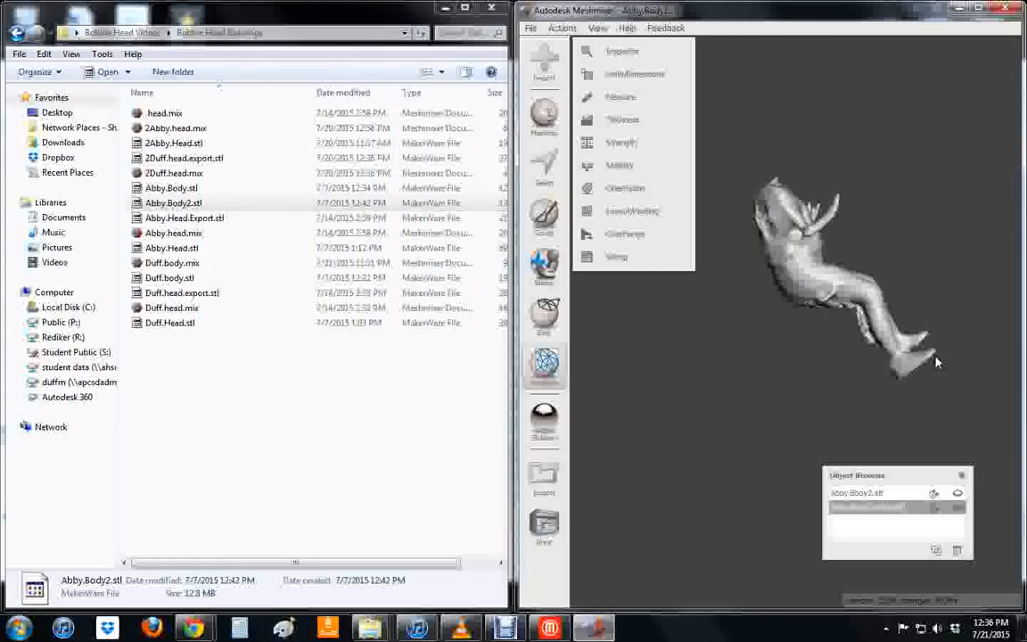
right_drag(858, 233, 828, 367)
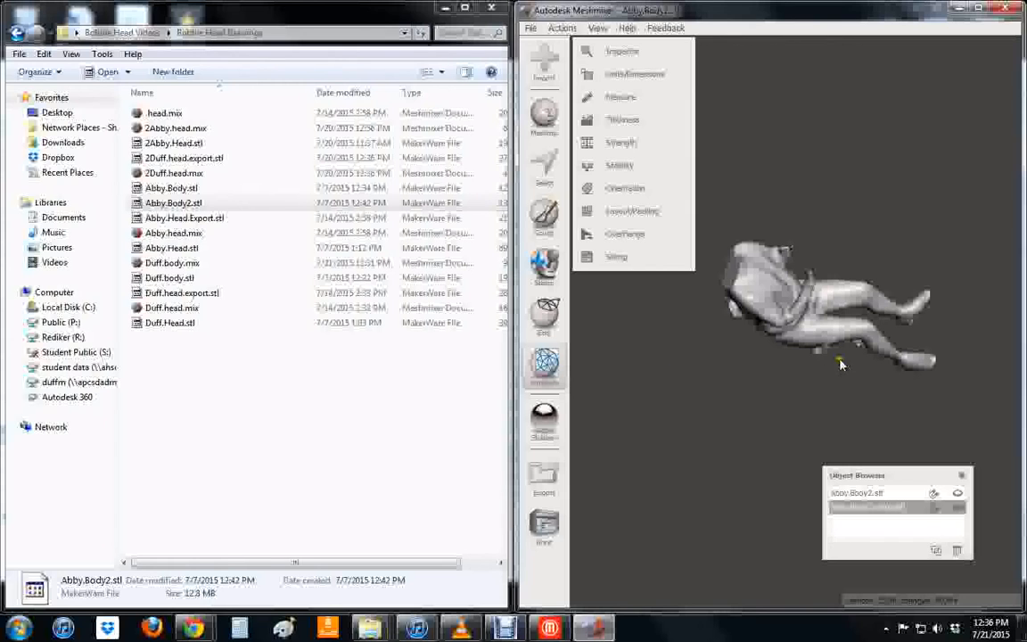
right_drag(826, 367, 852, 190)
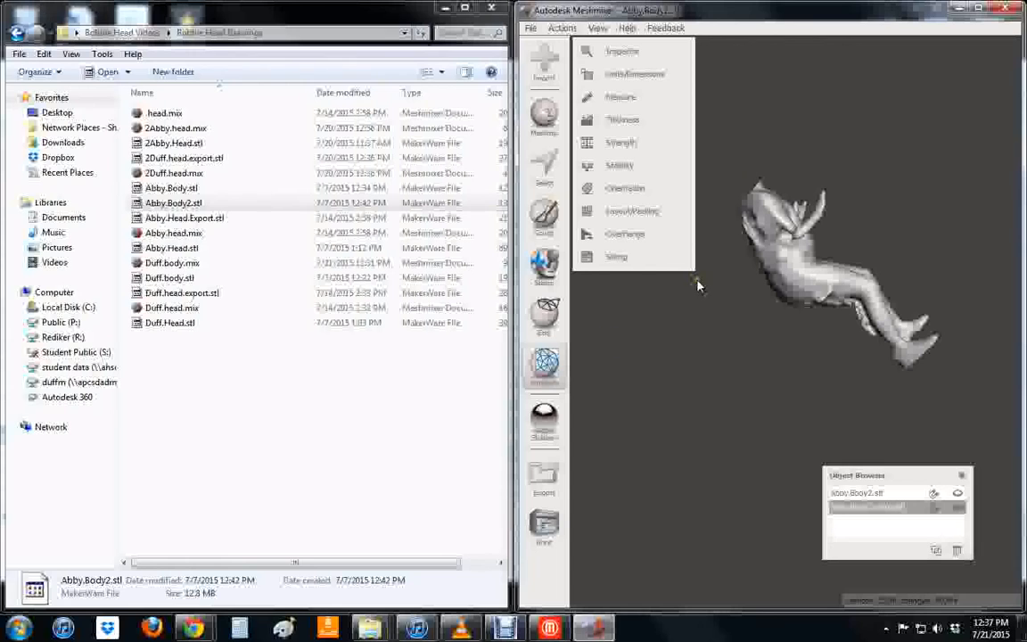
click(545, 116)
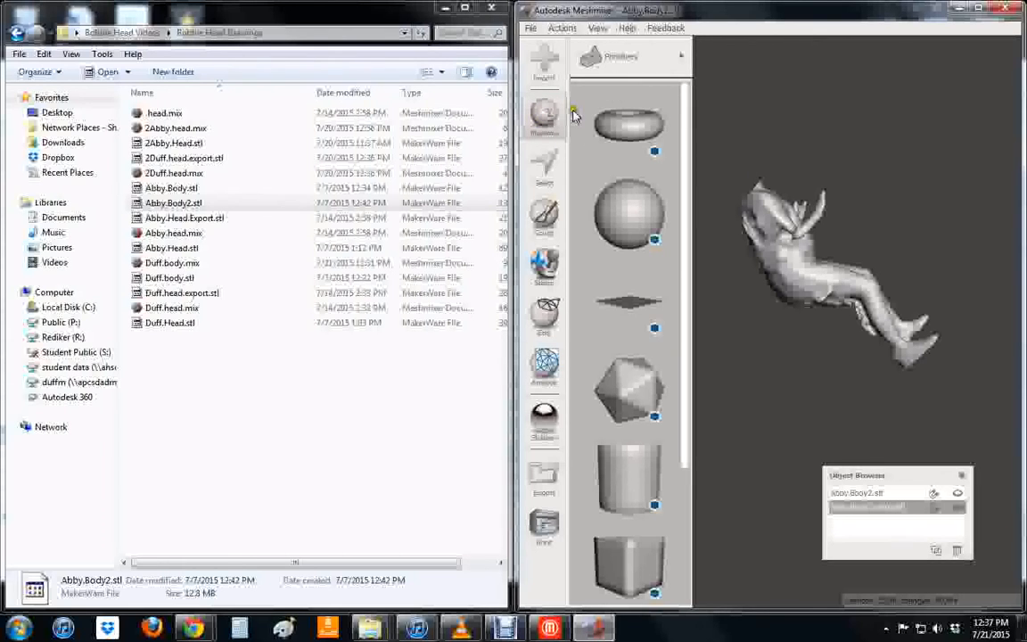
click(677, 55)
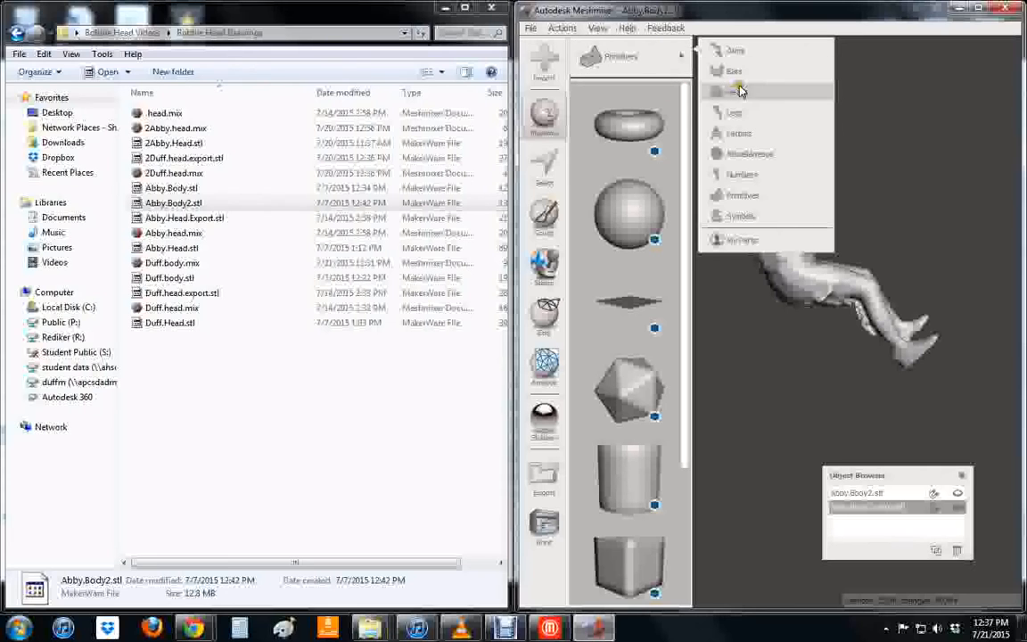
click(739, 51)
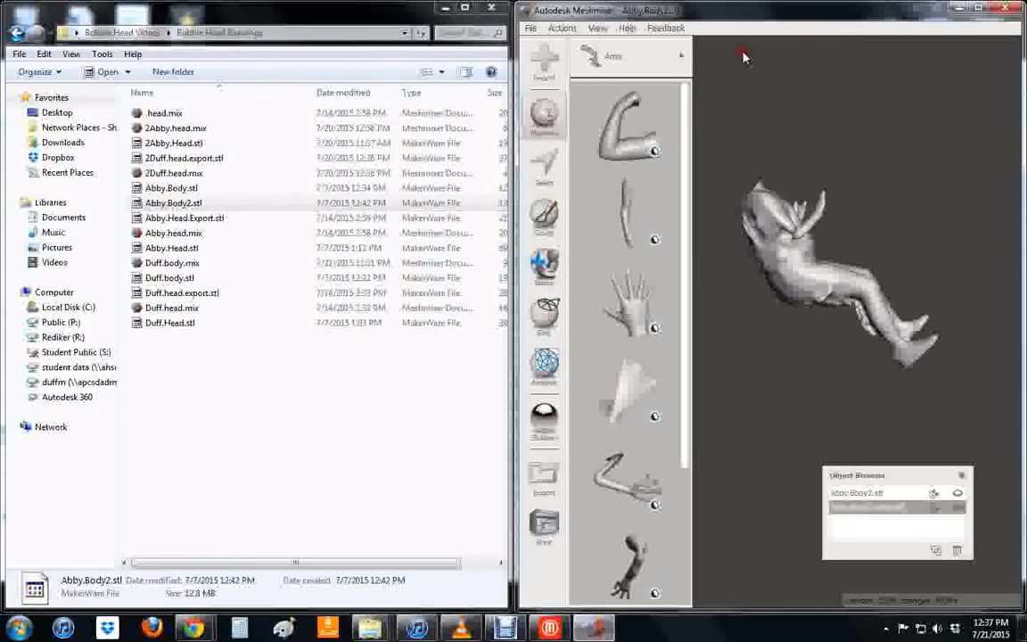
click(624, 321)
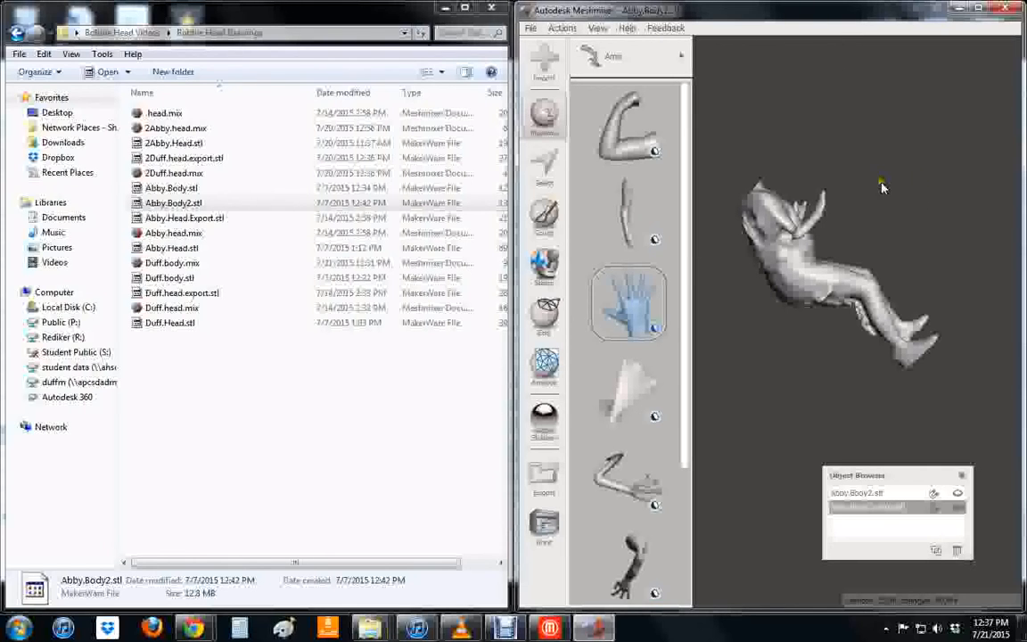
drag(589, 298, 919, 145)
- Scale the hand down along its axes and rotate it so its wrist end faces the body
right_drag(928, 169, 726, 307)
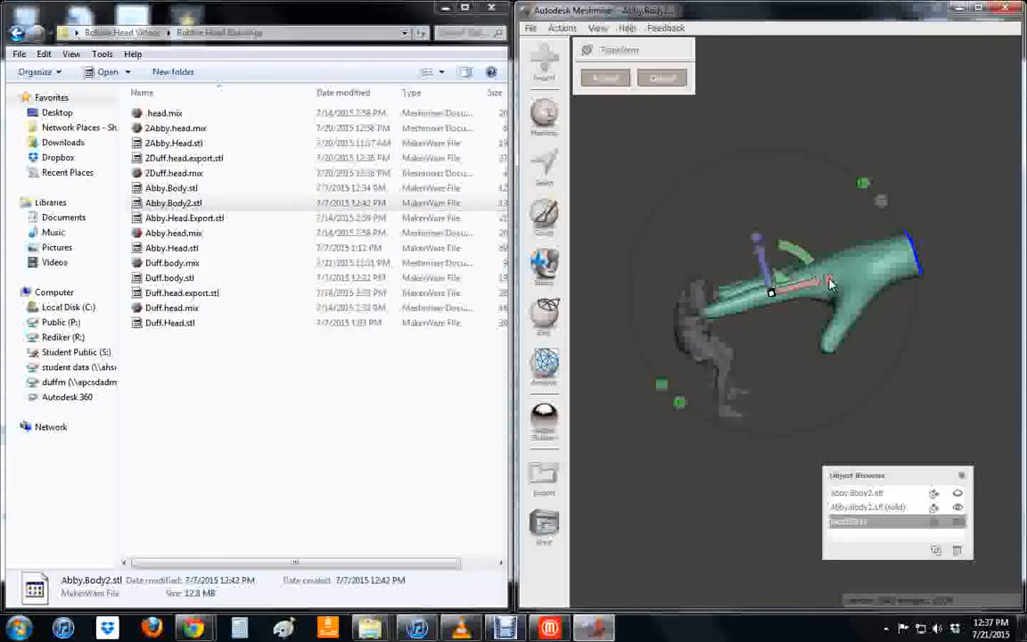
drag(827, 282, 779, 292)
drag(757, 238, 771, 292)
right_drag(790, 230, 776, 346)
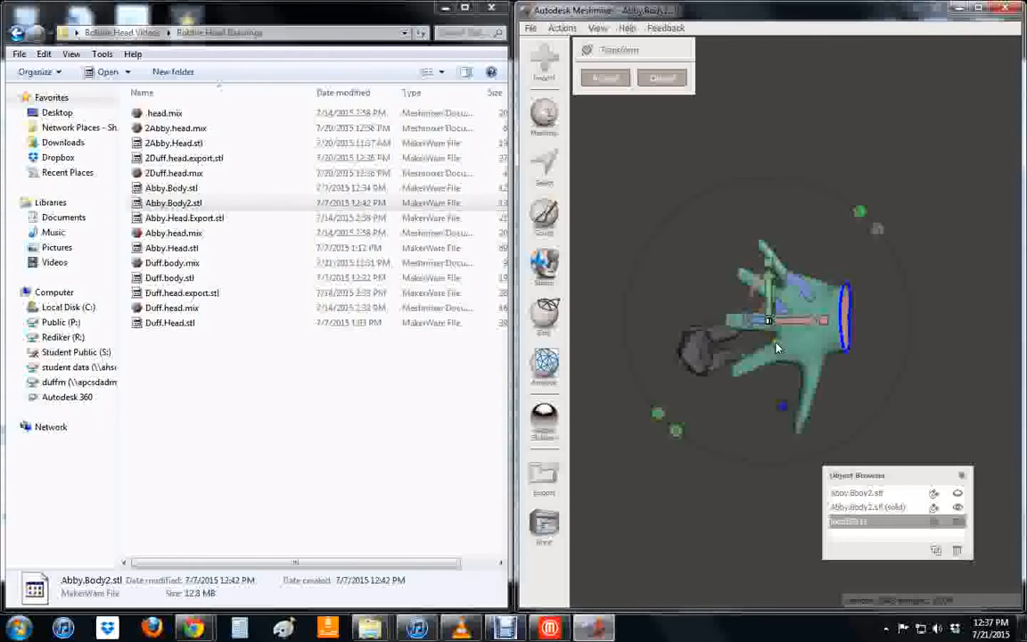
drag(767, 266, 768, 268)
drag(767, 300, 738, 290)
drag(801, 337, 760, 310)
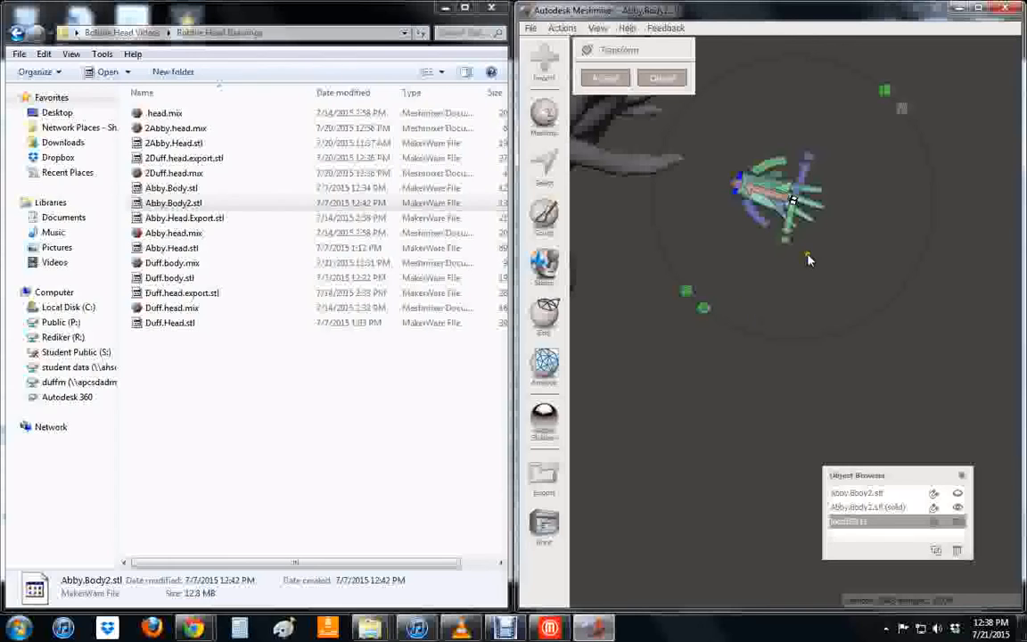
- Rotate and shift the hand toward the end of the body's outstretched forearm
drag(780, 164, 843, 330)
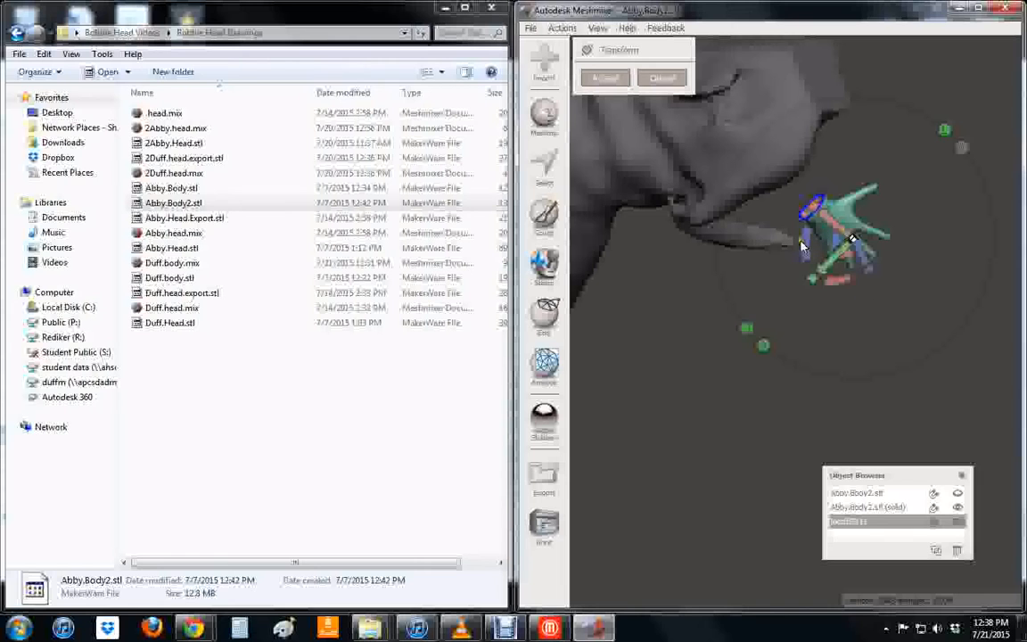
drag(801, 246, 826, 244)
right_drag(826, 245, 824, 293)
drag(815, 301, 807, 191)
click(791, 148)
drag(793, 151, 778, 150)
- Line up the hand's wrist opening with the handless end of the forearm
right_drag(793, 205, 702, 348)
drag(703, 348, 713, 301)
drag(705, 189, 723, 380)
drag(722, 477, 733, 314)
scroll(732, 309, down, 5)
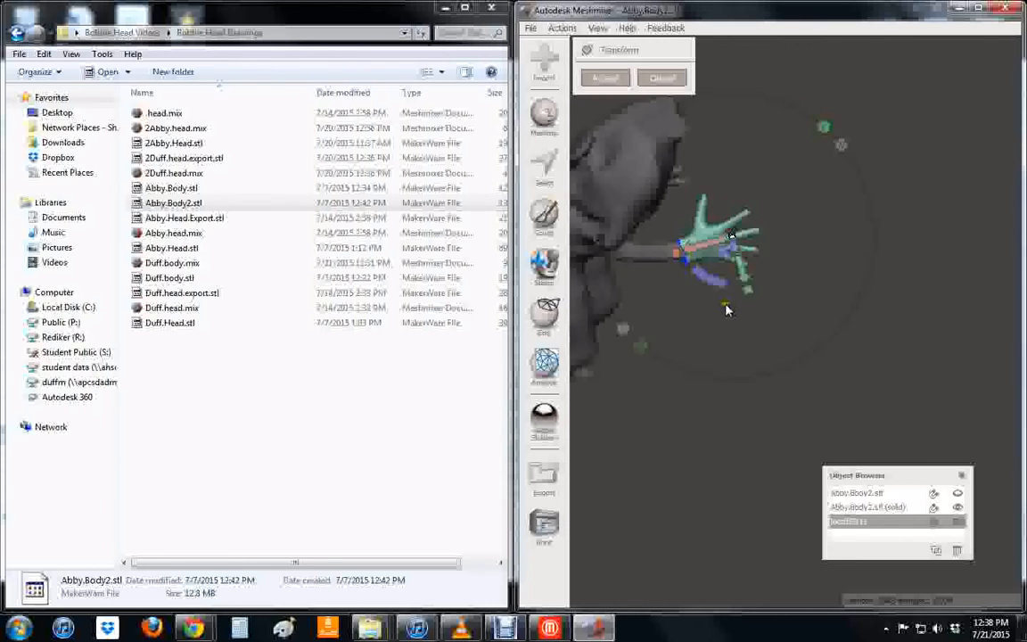
- Fine-tune the hand's angle and position on the forearm from several sides, and accept the transform
drag(753, 318, 696, 272)
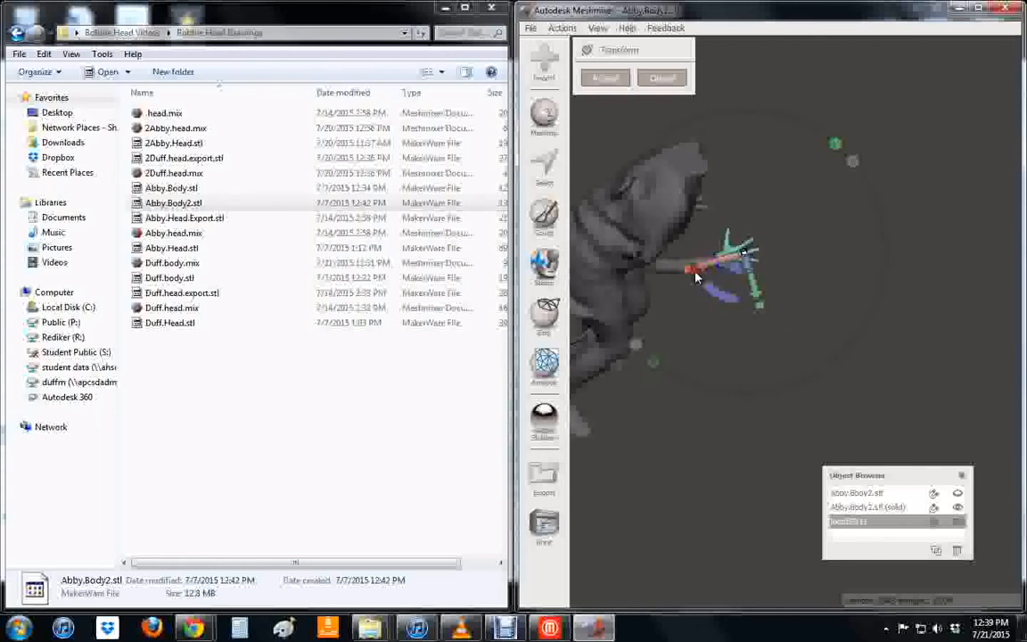
right_drag(742, 275, 727, 225)
drag(737, 229, 755, 252)
right_drag(740, 243, 961, 174)
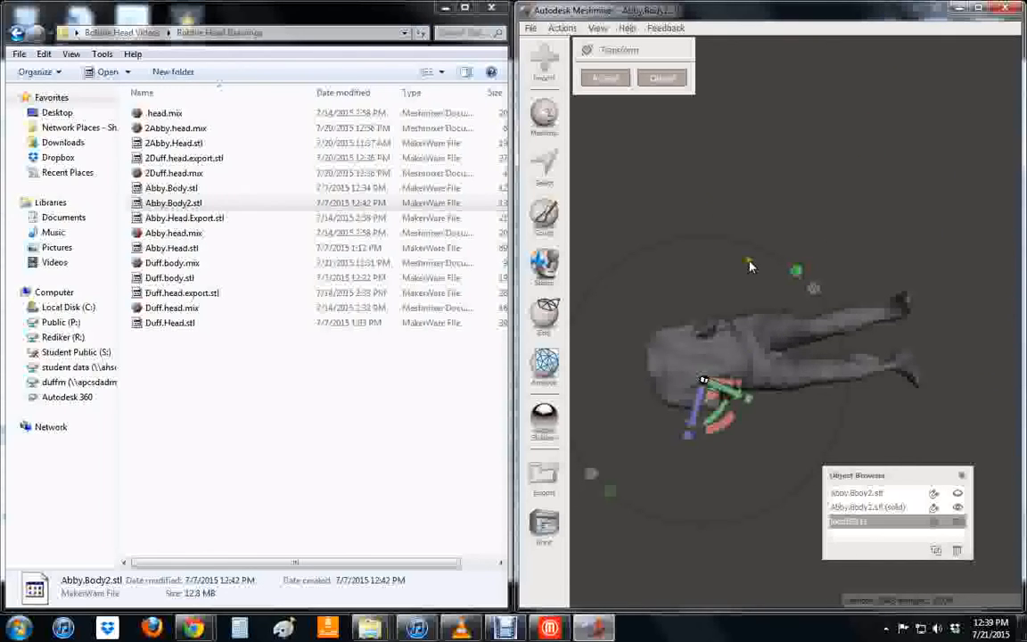
right_drag(716, 412, 827, 191)
right_drag(695, 325, 664, 437)
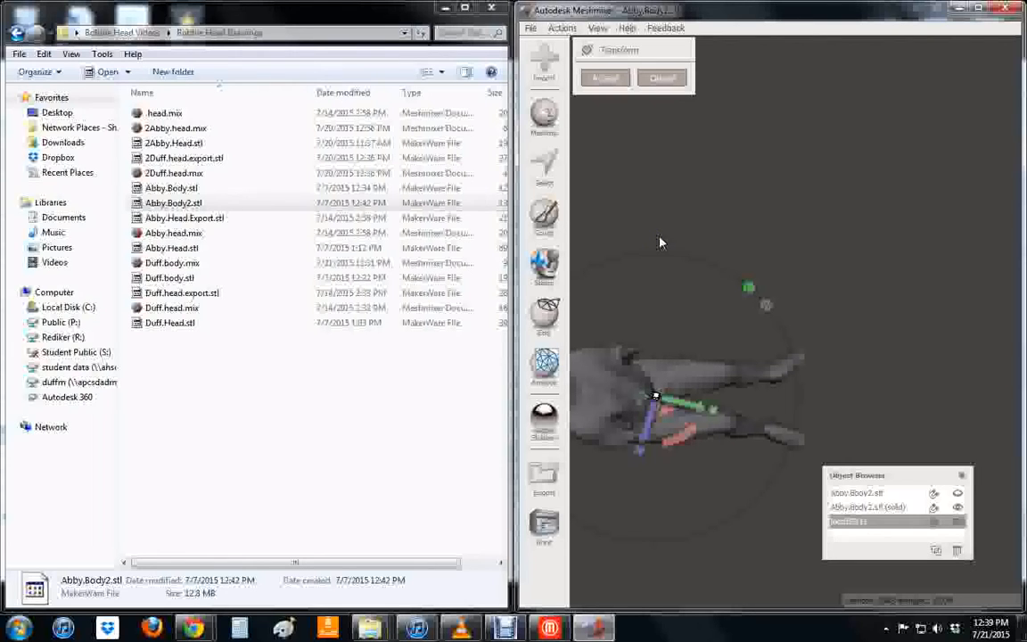
click(606, 78)
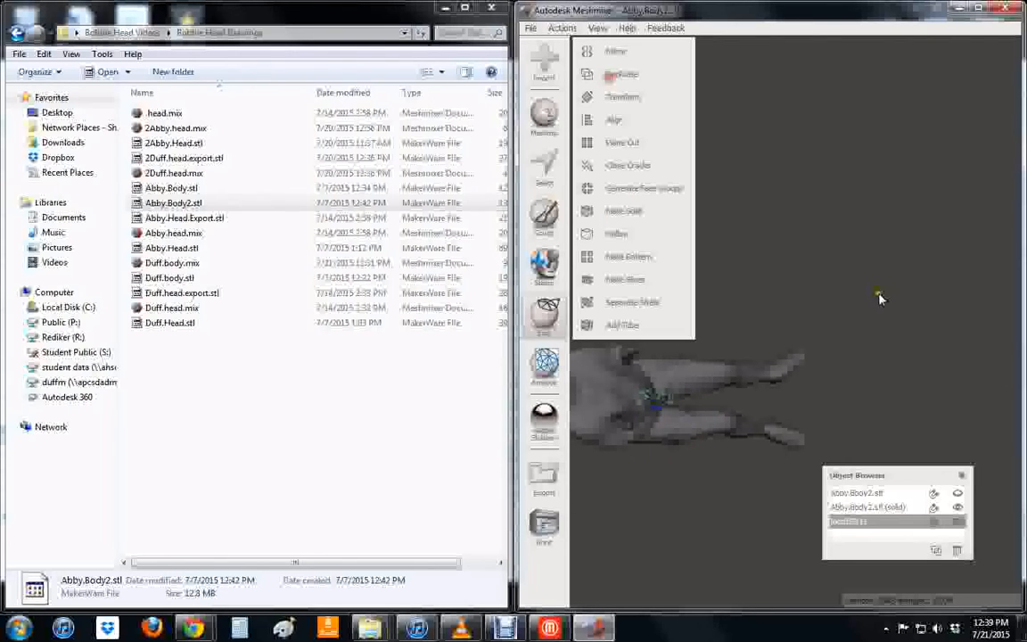
- Make the replacement hand mesh on the forearm solid and accept the result
right_drag(794, 339, 847, 330)
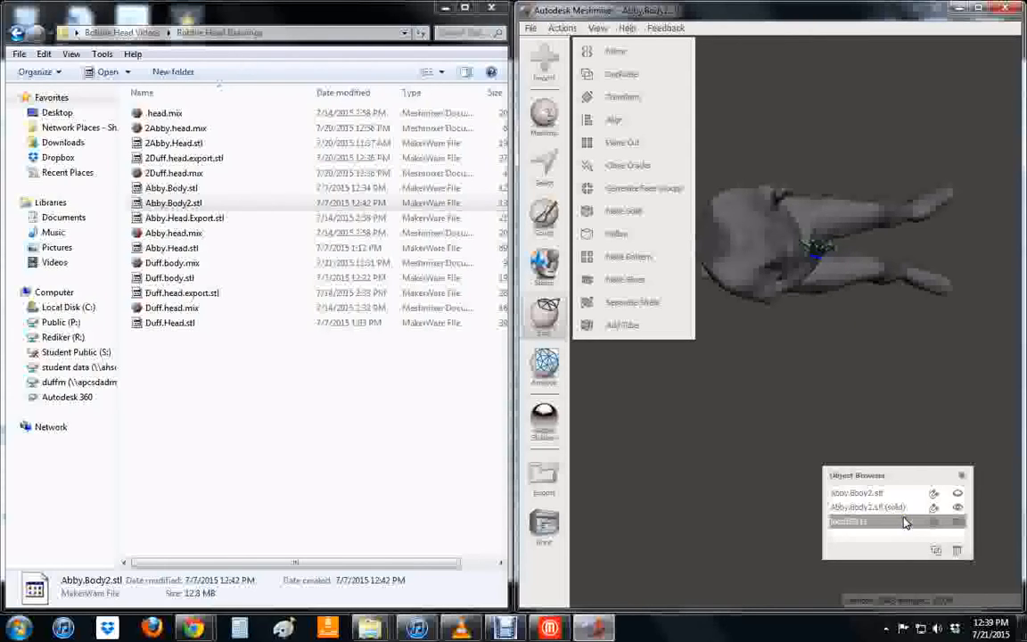
click(878, 508)
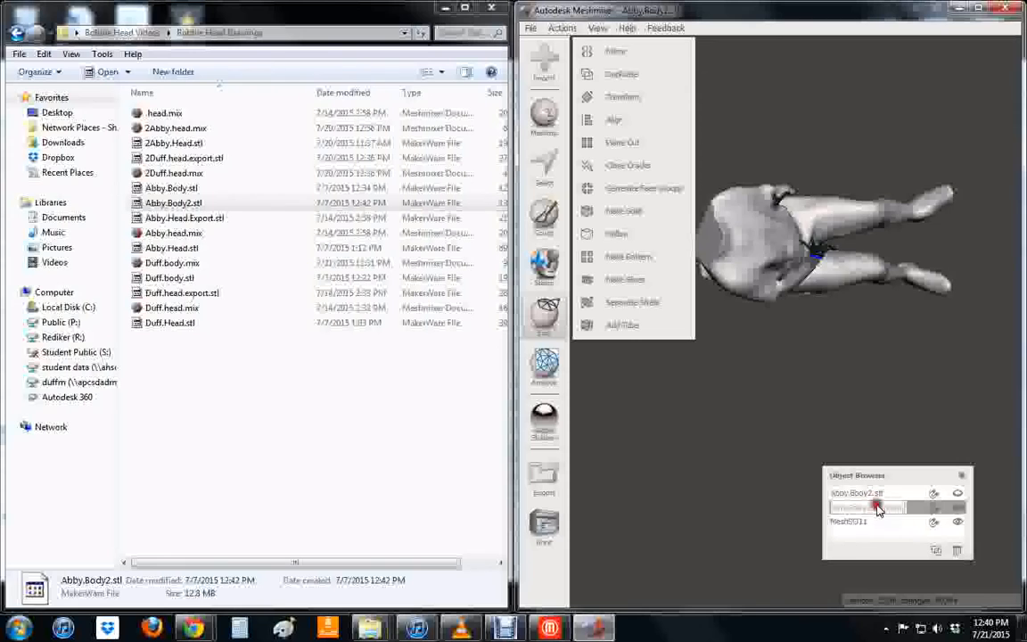
right_drag(892, 428, 887, 333)
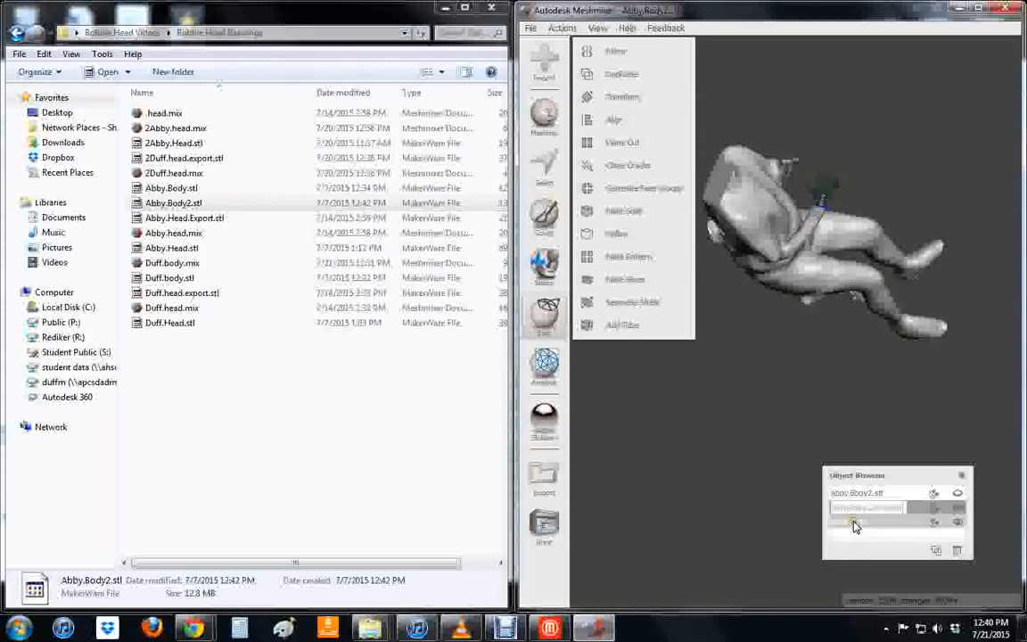
click(854, 521)
shift+click(862, 508)
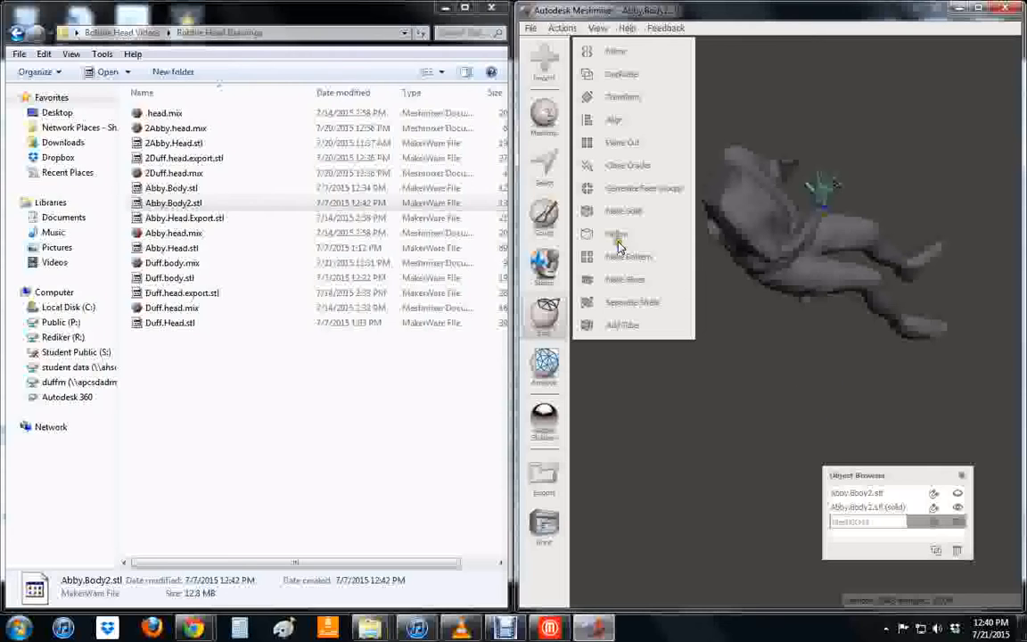
click(624, 211)
click(610, 332)
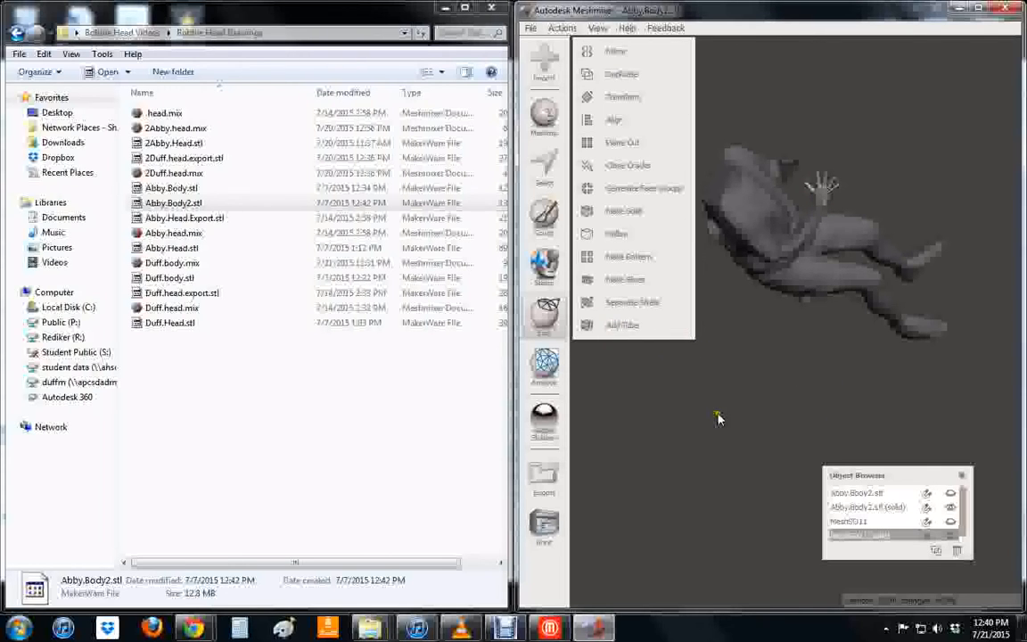
click(853, 522)
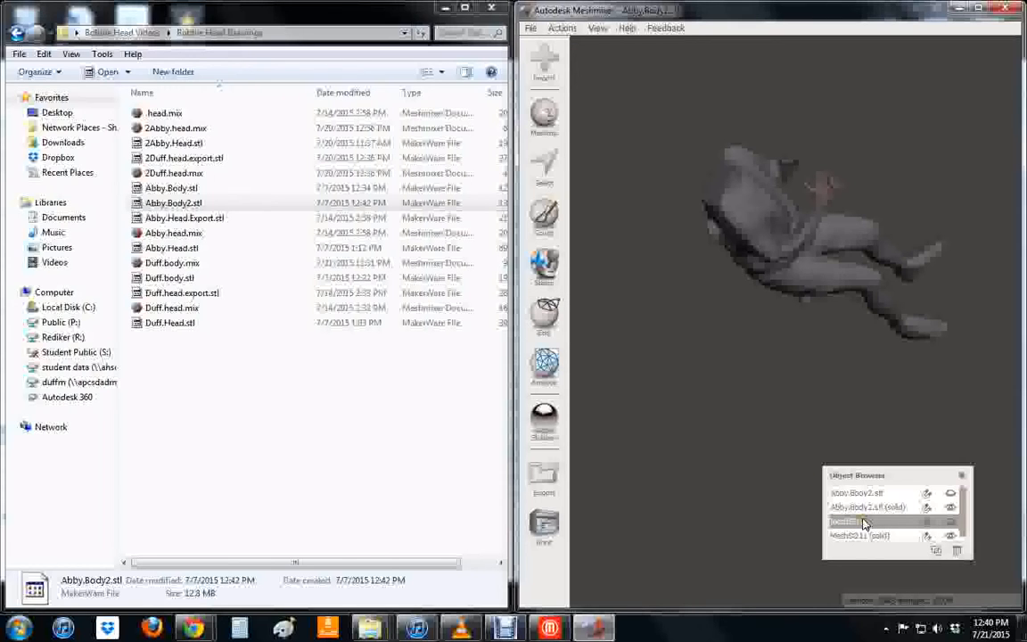
shift+click(862, 509)
shift+click(858, 496)
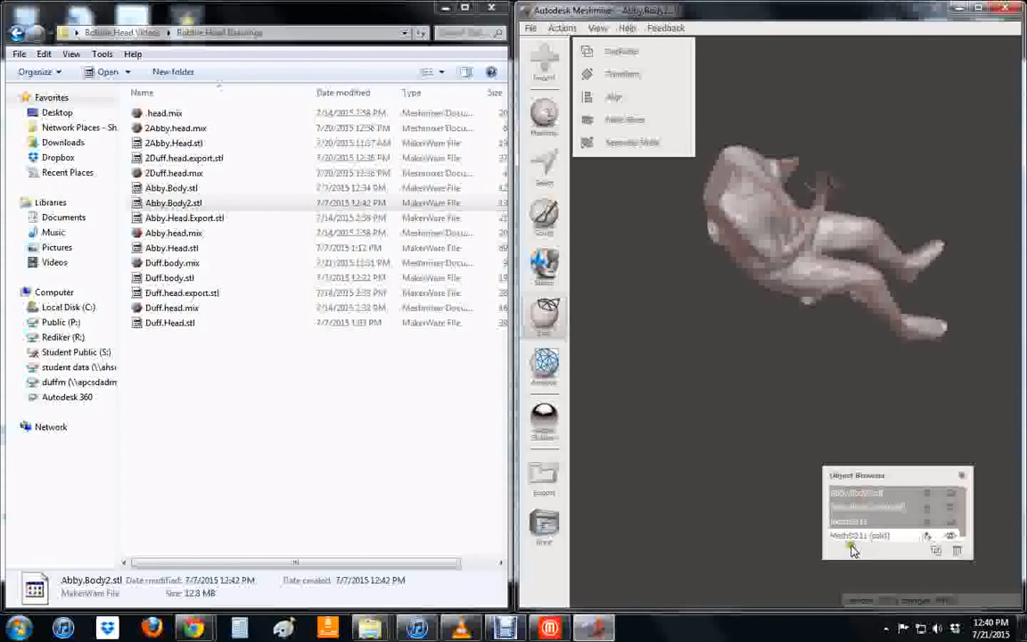
shift+click(852, 536)
click(548, 368)
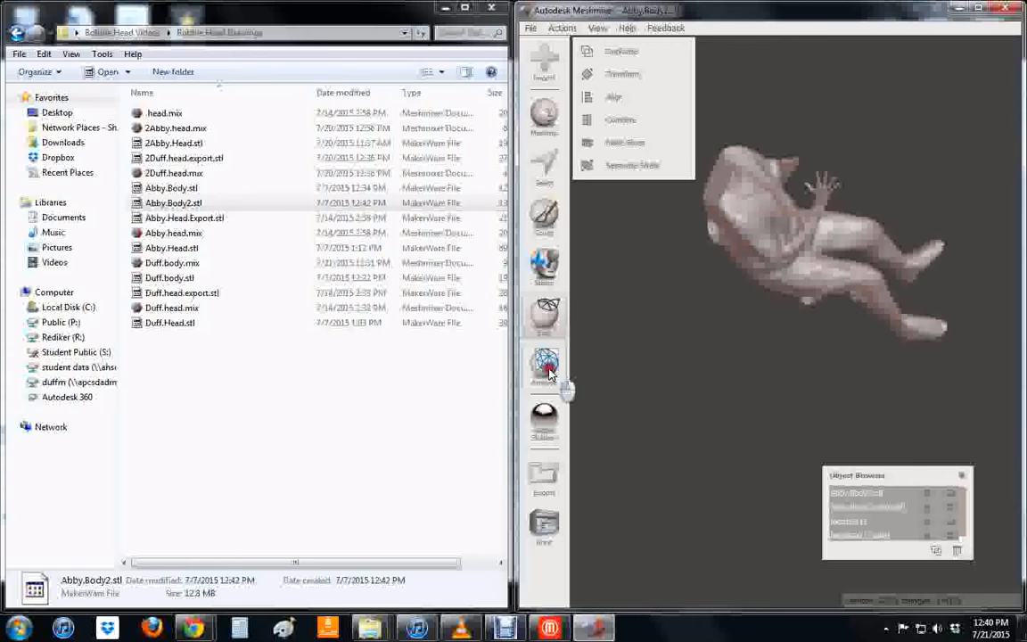
click(546, 331)
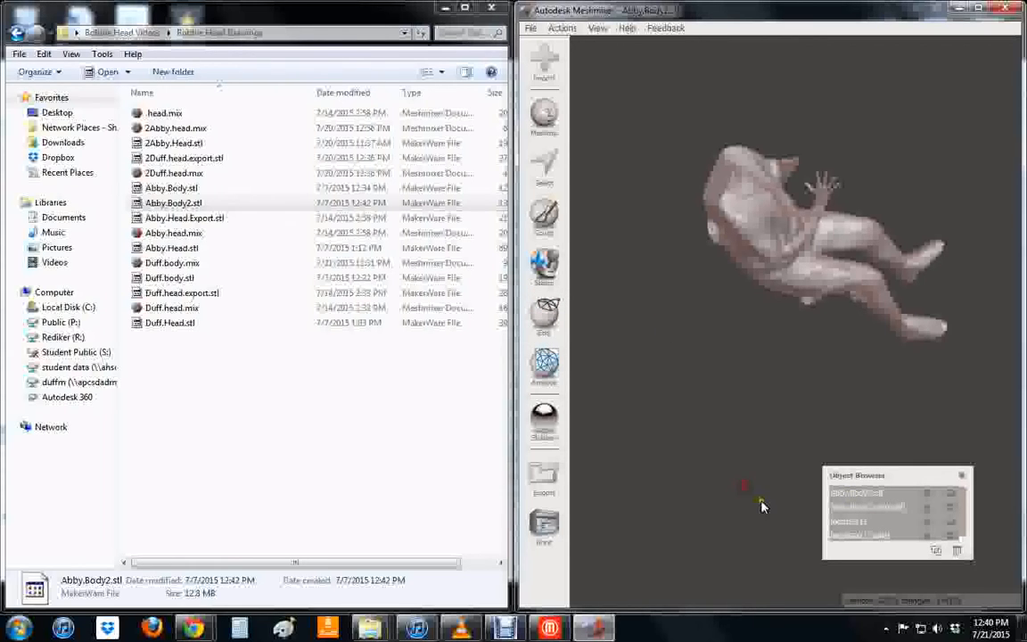
right_click(854, 399)
- Delete the original non-solid hand mesh and the original Abby.Body2.stl, keeping only their solid versions
click(857, 496)
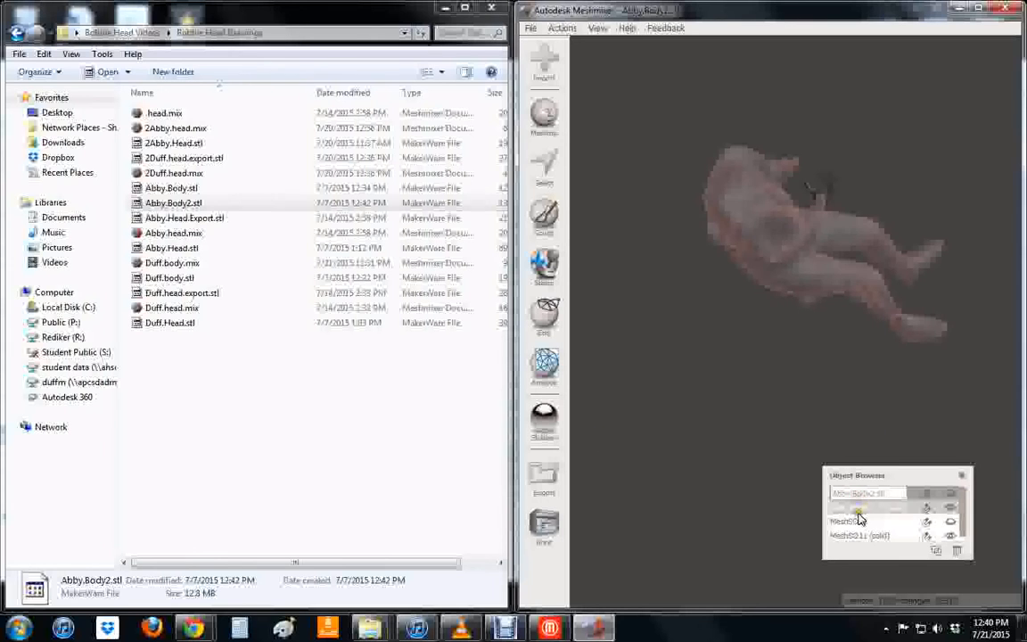
click(857, 510)
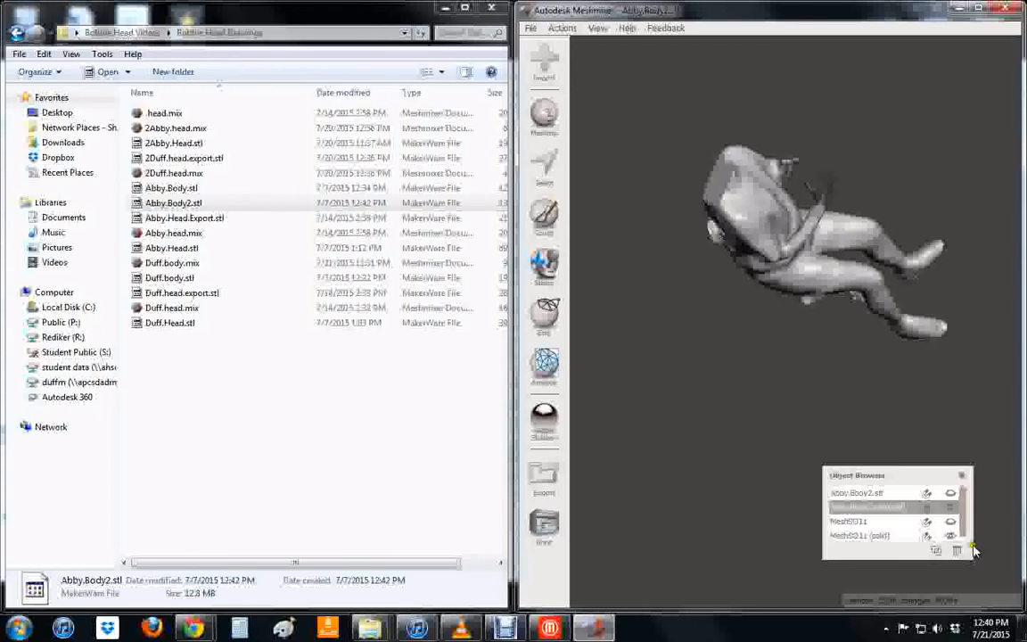
click(869, 491)
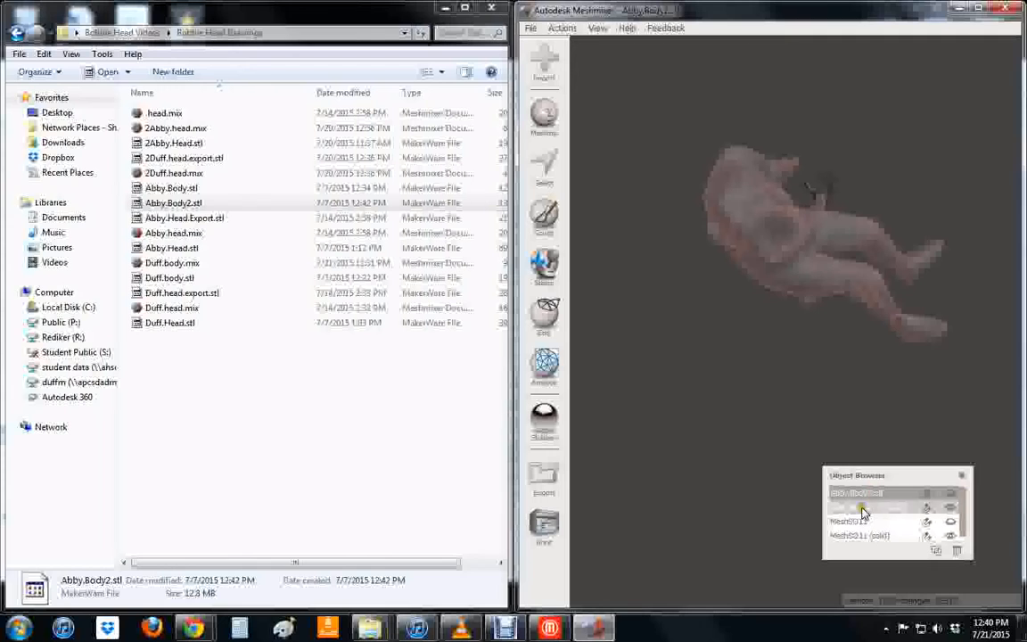
click(863, 508)
click(869, 523)
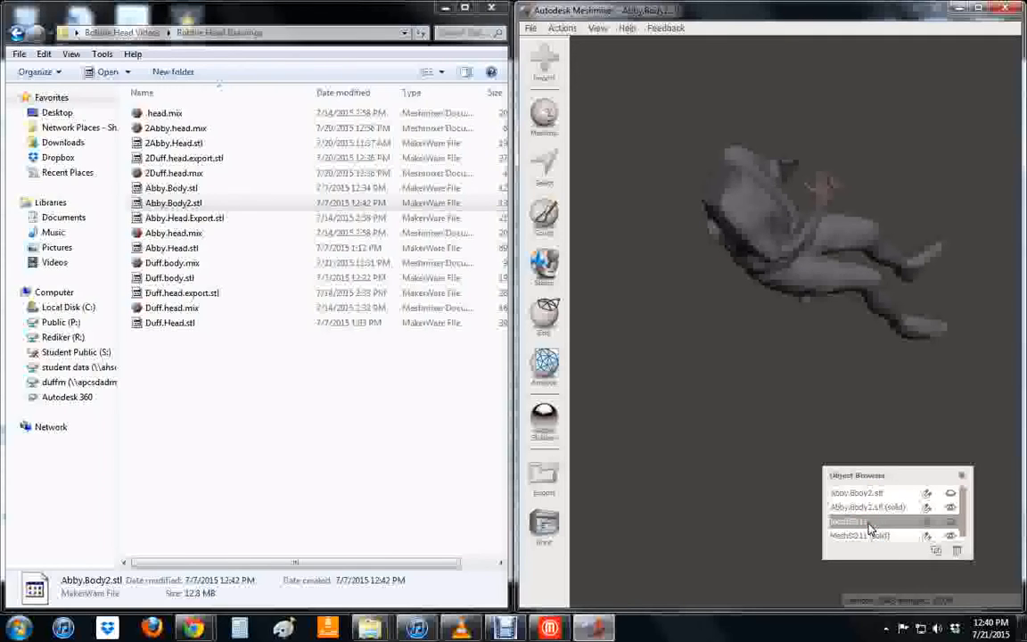
click(857, 525)
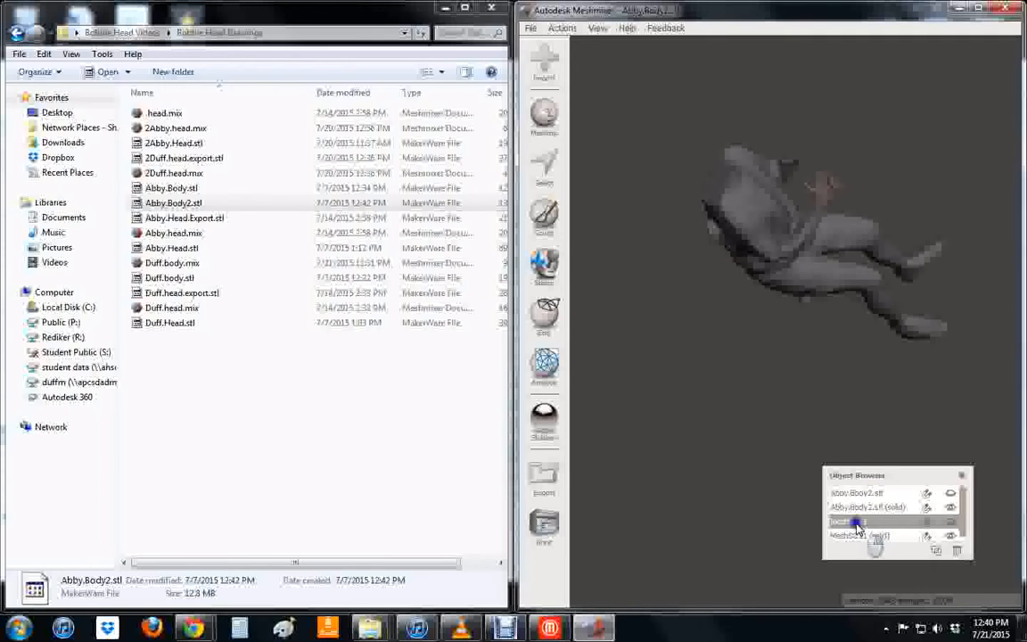
click(956, 554)
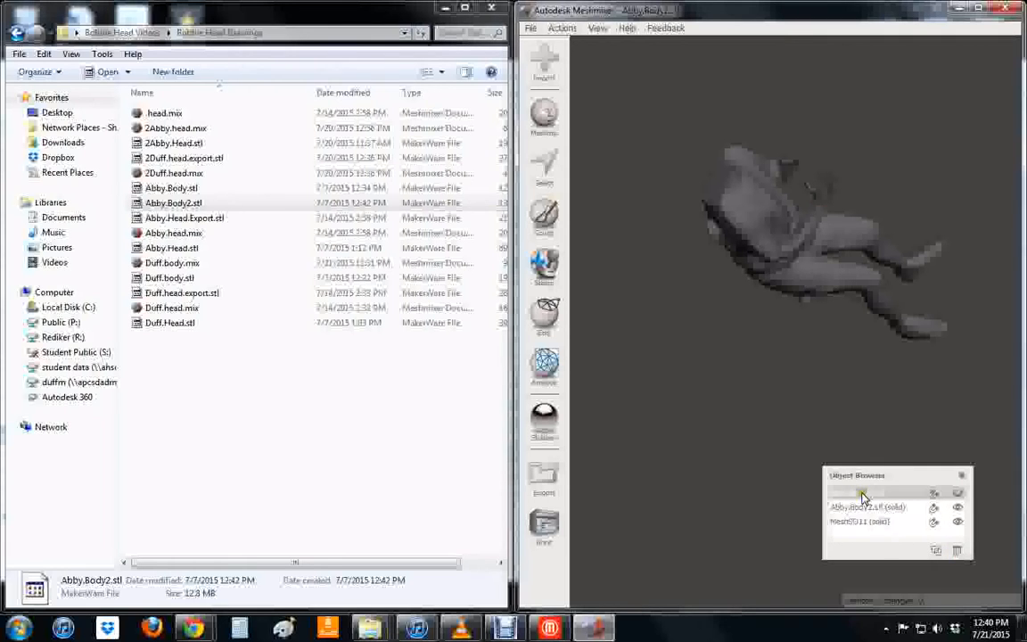
click(863, 495)
click(959, 551)
click(761, 441)
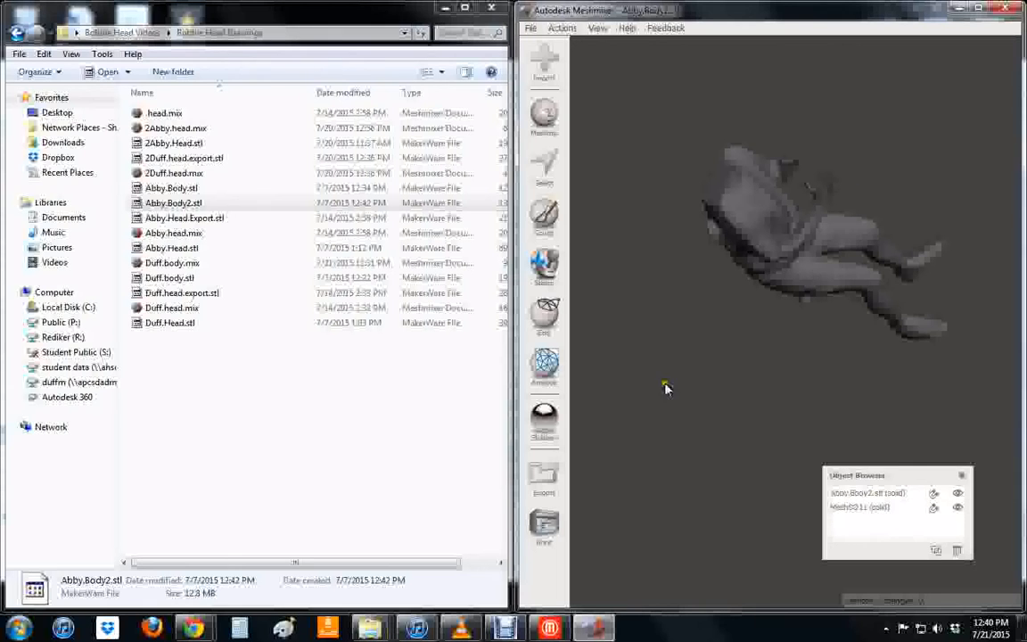
- Examine how the solid hand sits on the body's forearm from several sides
right_drag(666, 385, 722, 264)
click(865, 330)
right_drag(880, 394, 847, 296)
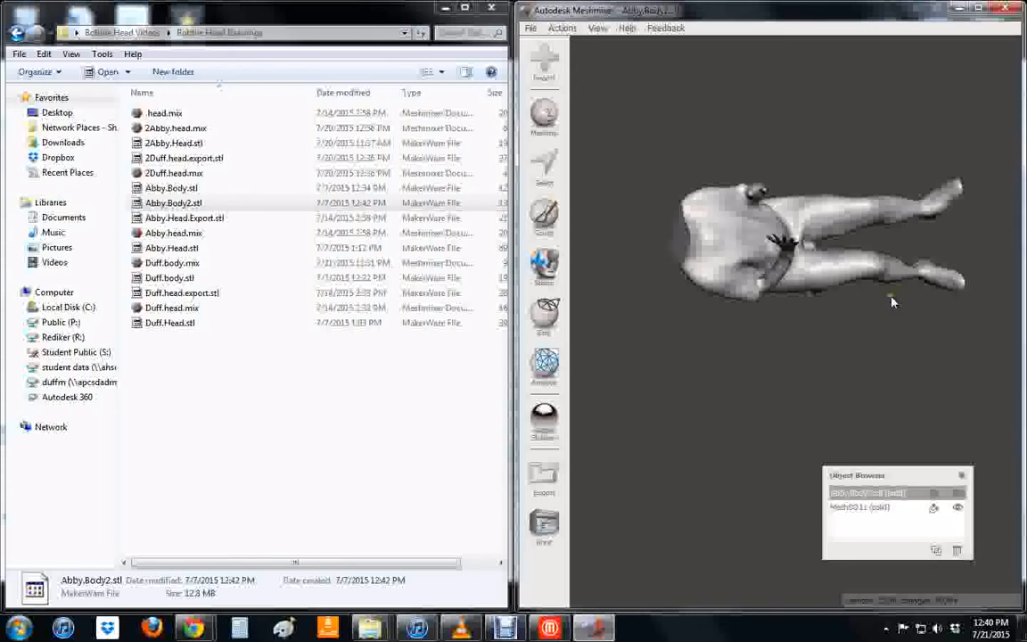
right_drag(777, 369, 776, 218)
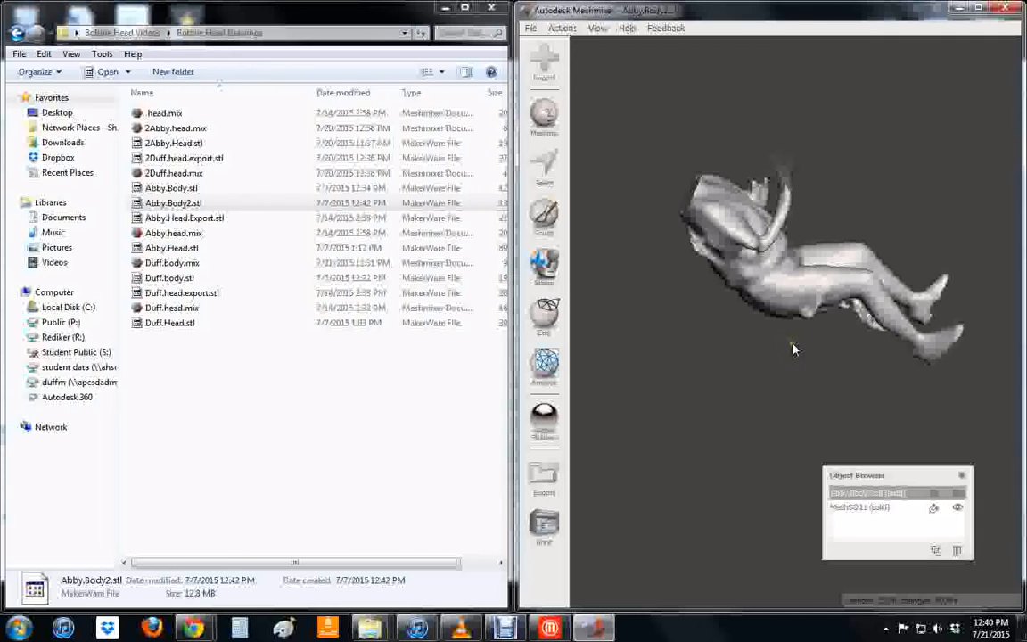
right_drag(791, 347, 796, 248)
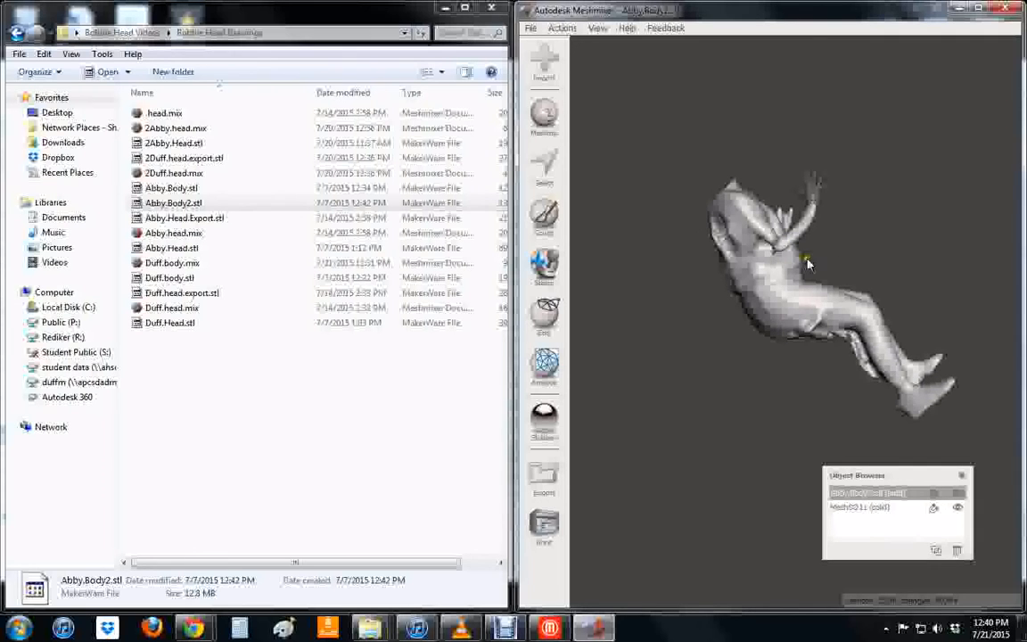
click(505, 628)
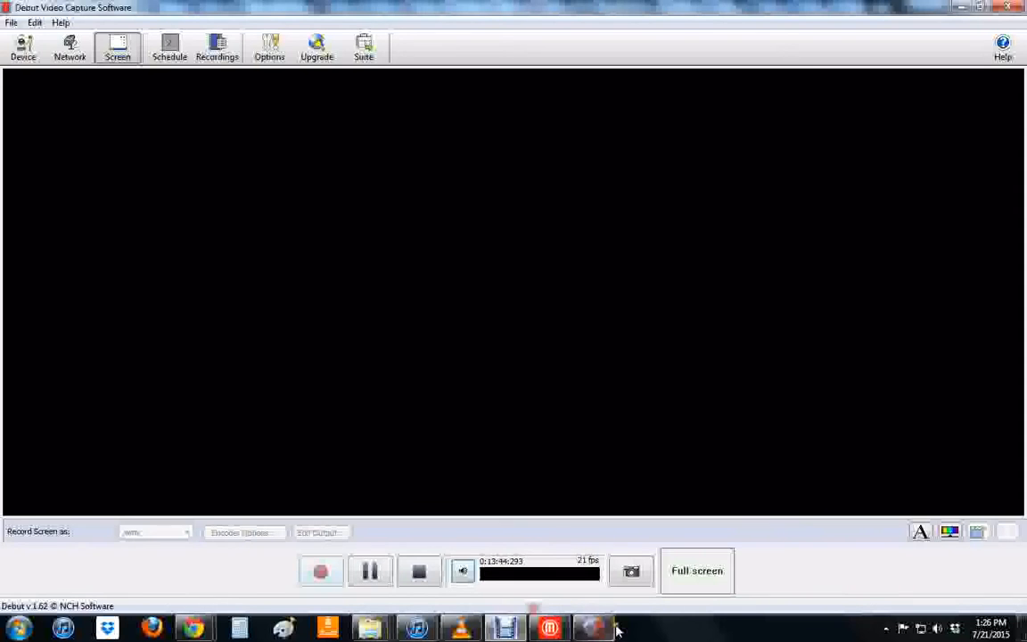
- Switch to Meshmixer with Abby.body.mix open and enlarge the Object Browser to list every object
click(591, 632)
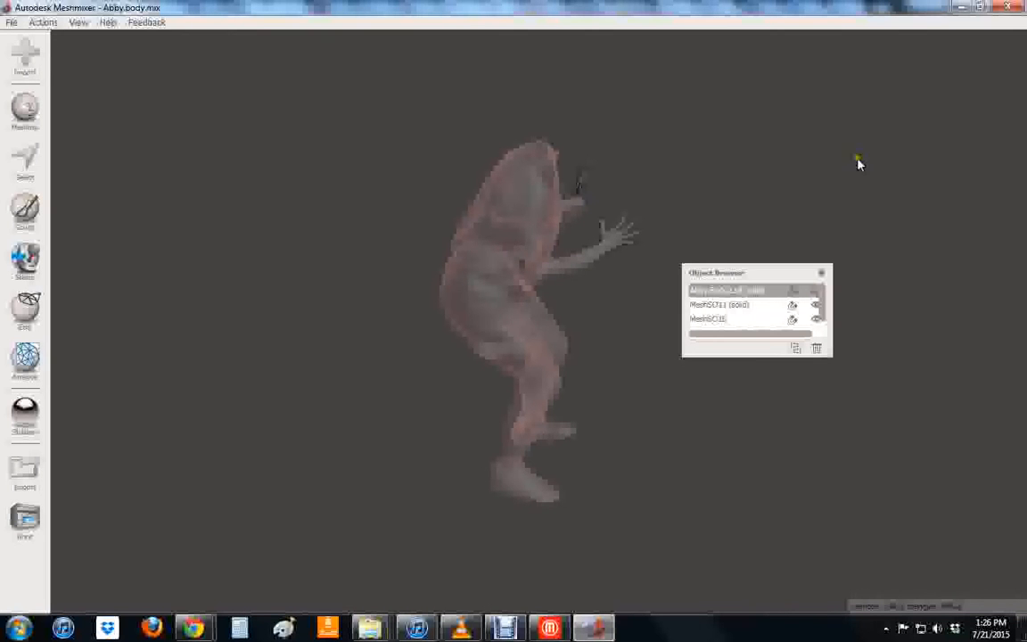
drag(733, 269, 720, 161)
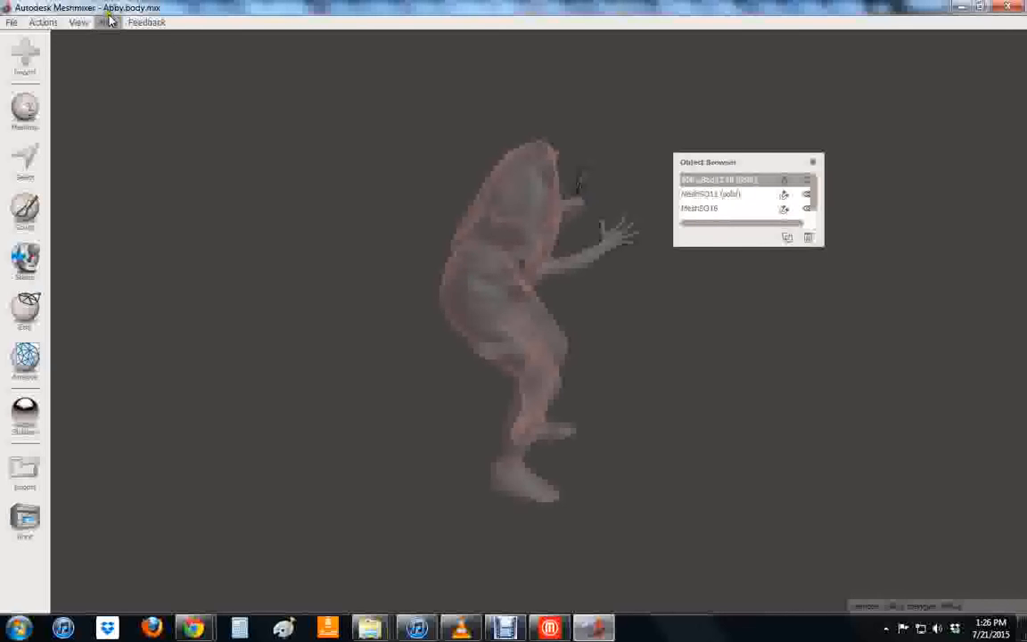
click(78, 23)
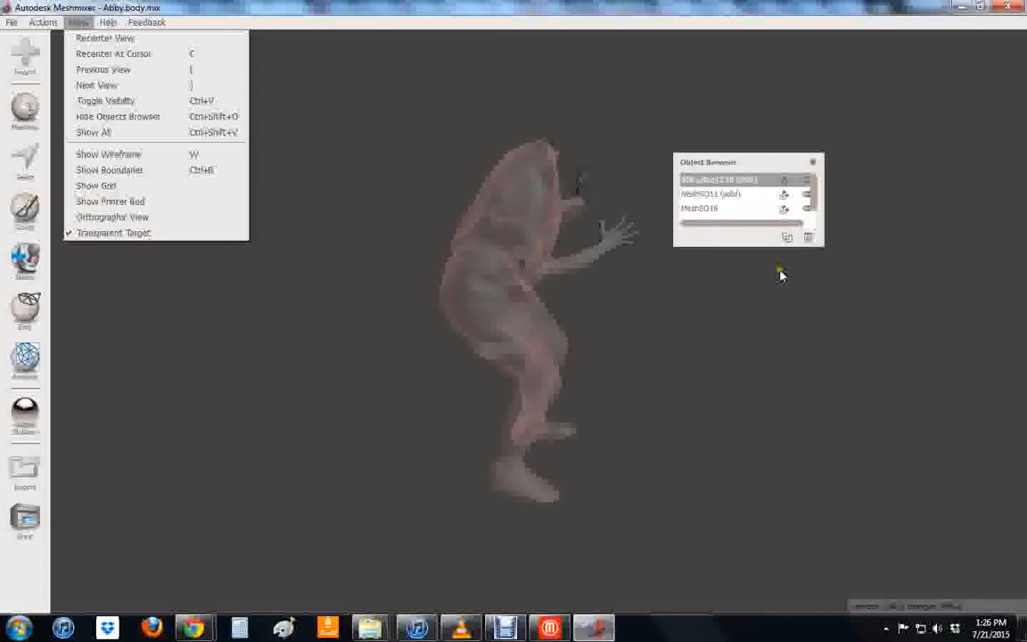
drag(818, 238, 886, 318)
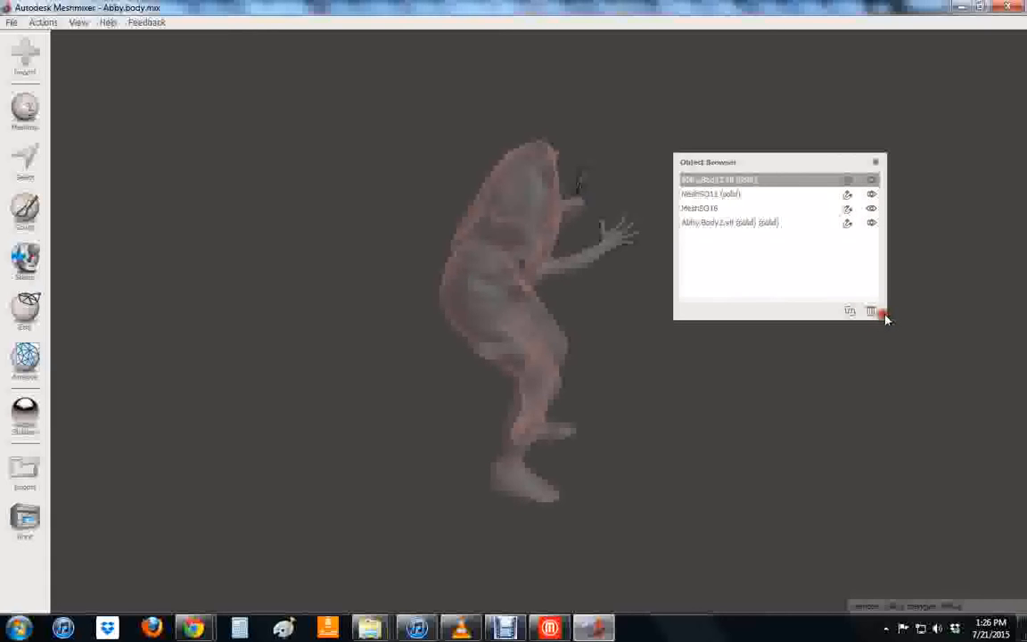
- Toggle the visibility of Abby.Body2.stl (solid) to compare it with the newer solid body, and delete the older one
click(742, 223)
mouse_move(742, 223)
mouse_down()
mouse_move(774, 258)
mouse_move(702, 193)
mouse_move(718, 208)
mouse_move(654, 233)
mouse_up()
click(872, 180)
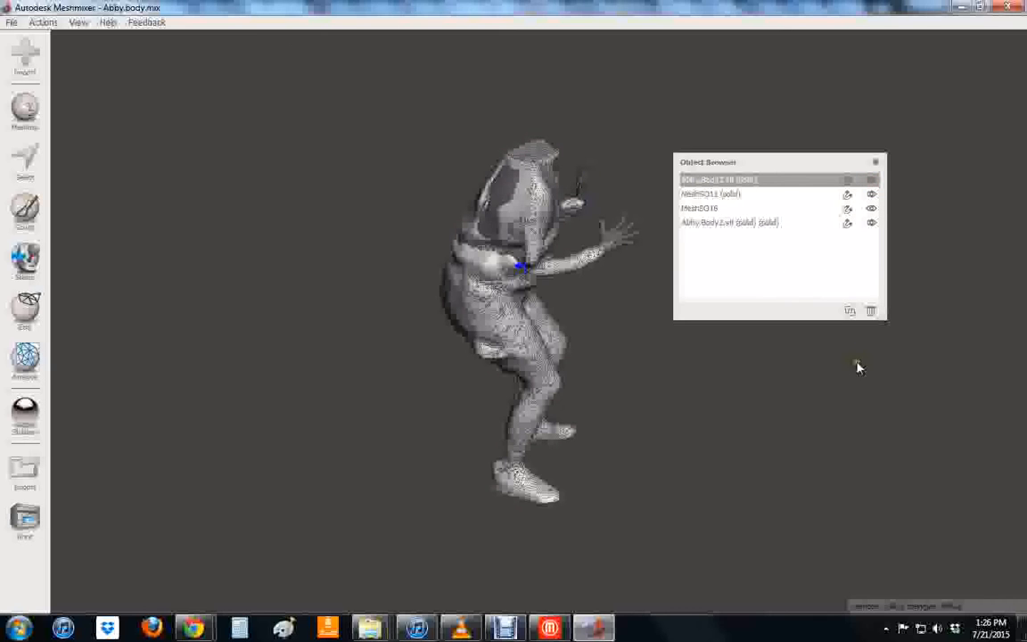
click(872, 181)
click(872, 180)
click(873, 181)
click(873, 181)
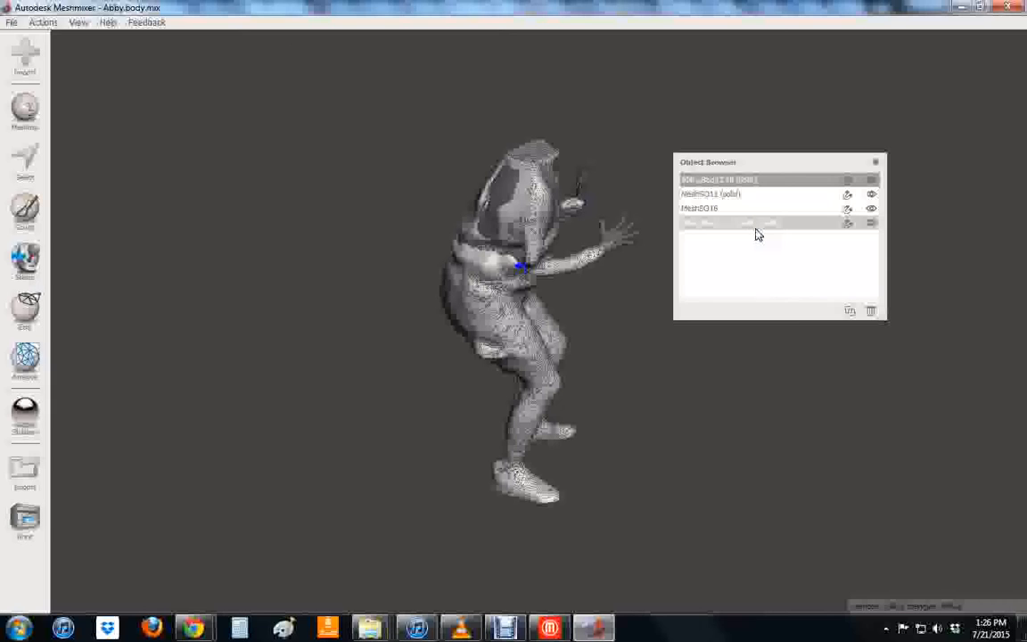
click(872, 180)
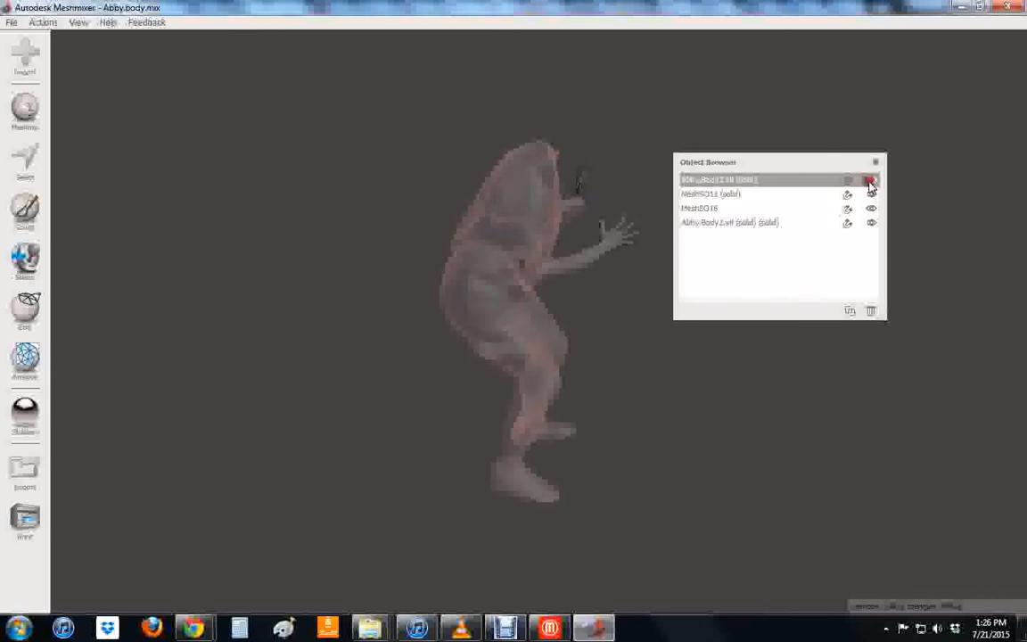
click(870, 312)
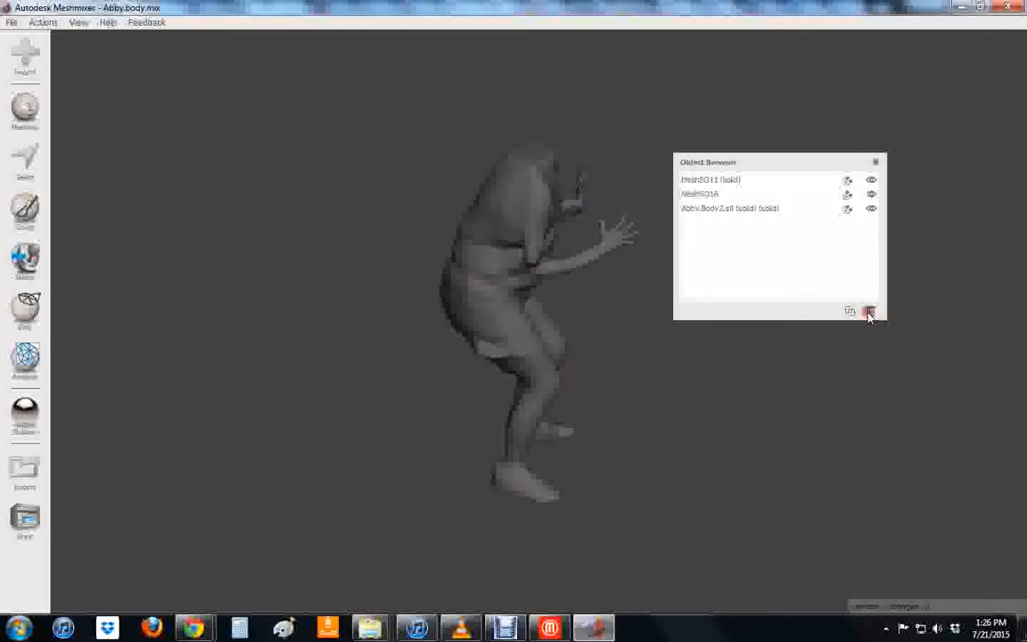
- Identify the remaining objects, and make the second, non-solid hand mesh solid with the Fast solid type
click(712, 181)
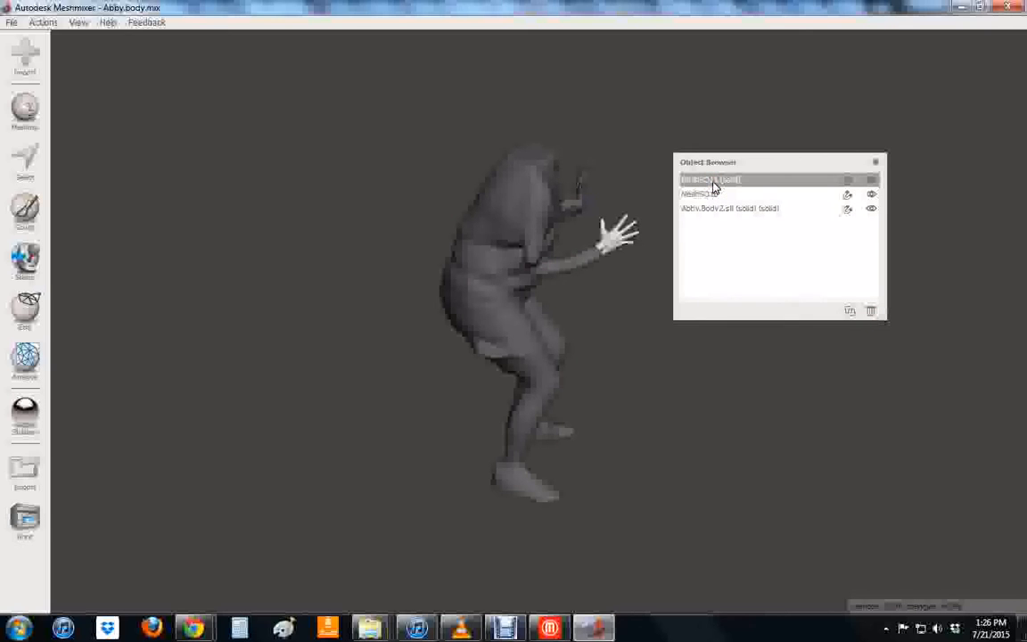
click(704, 195)
click(713, 207)
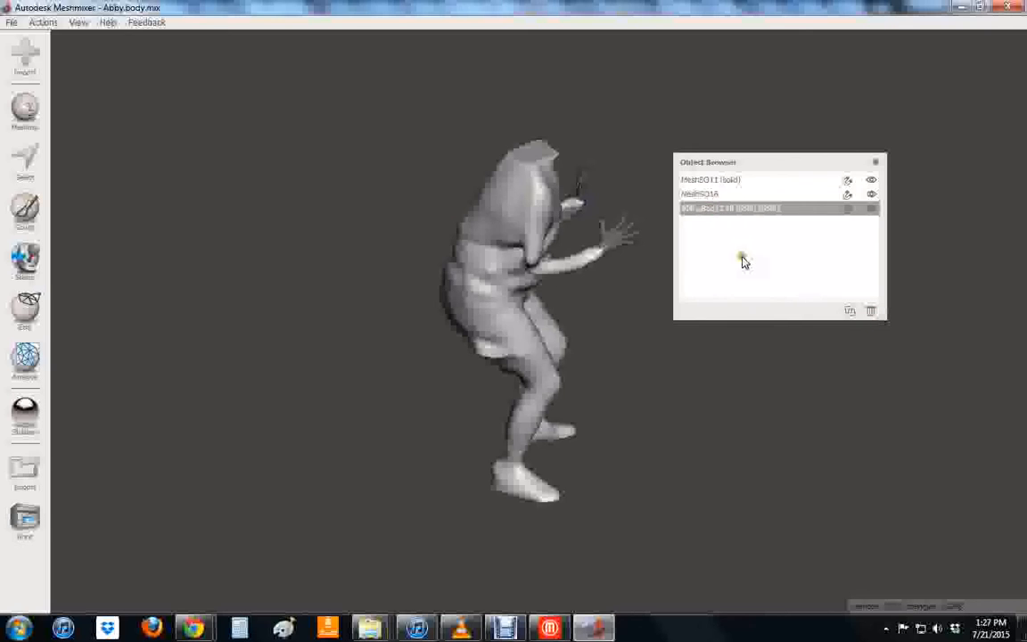
click(713, 194)
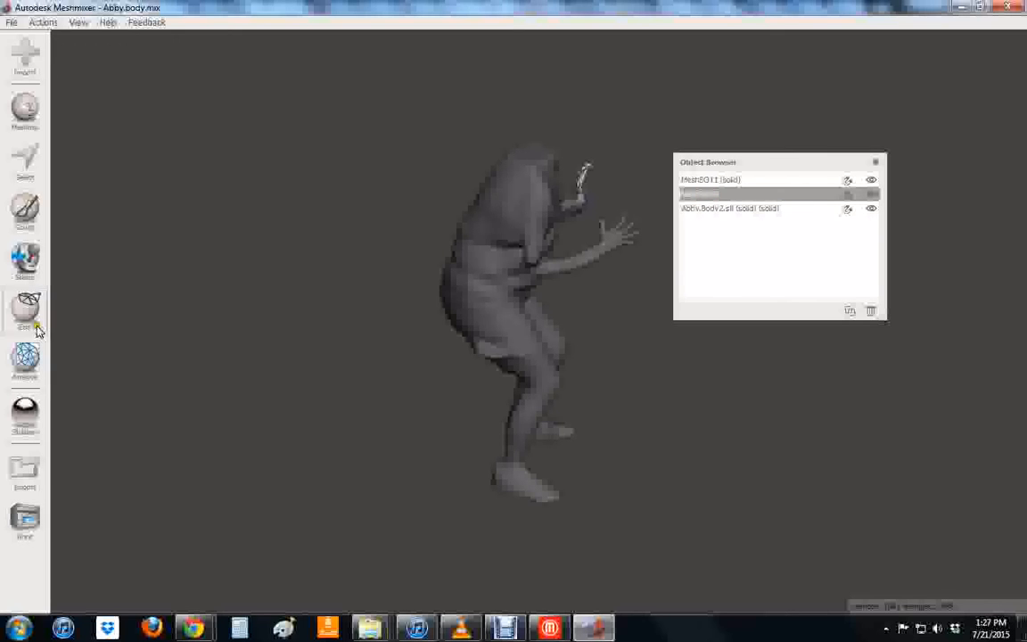
click(25, 357)
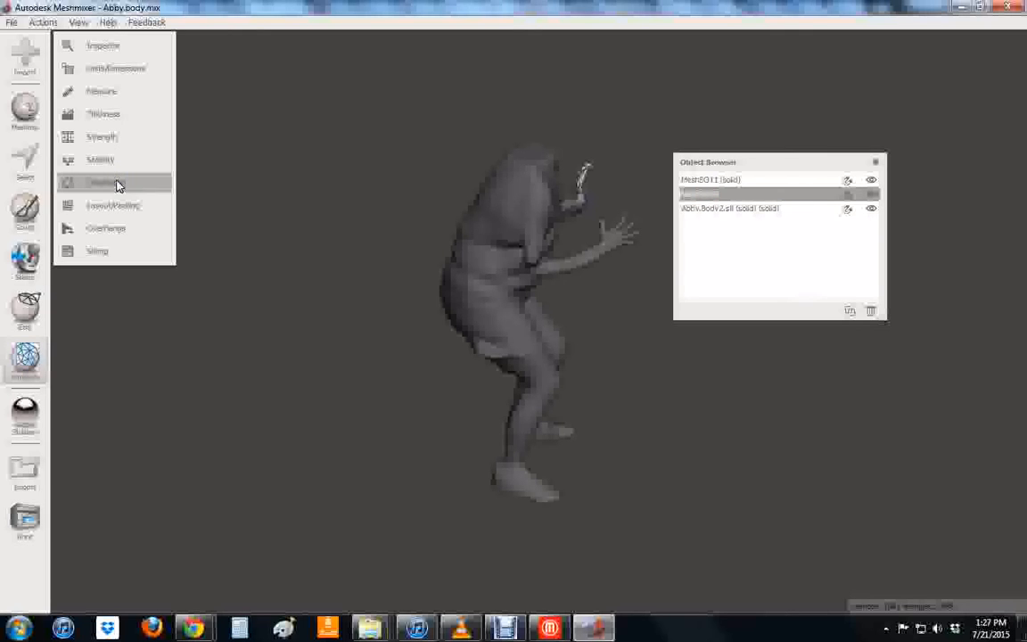
click(25, 307)
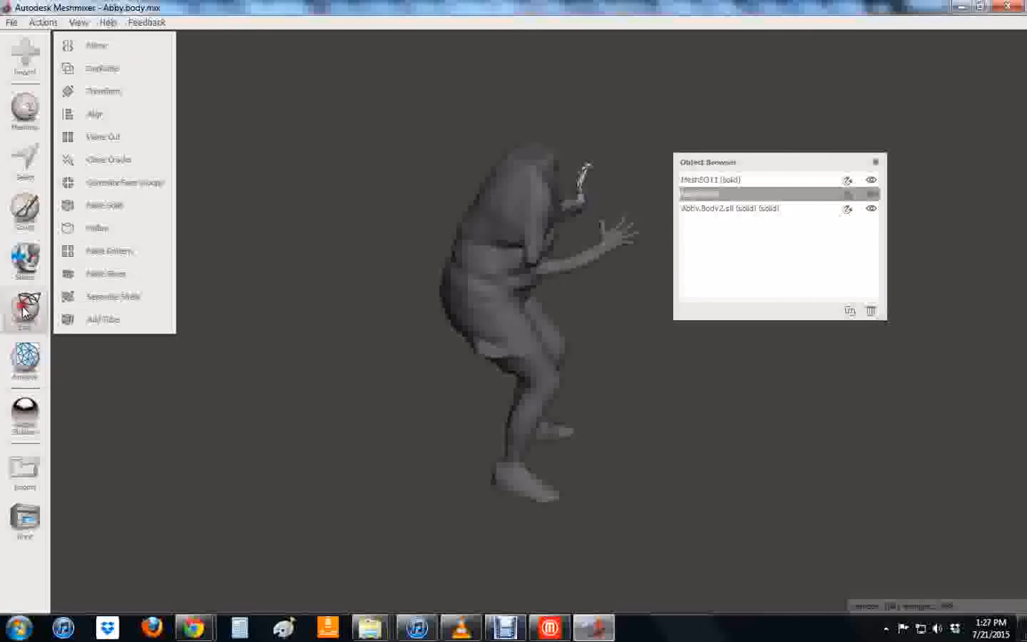
click(134, 204)
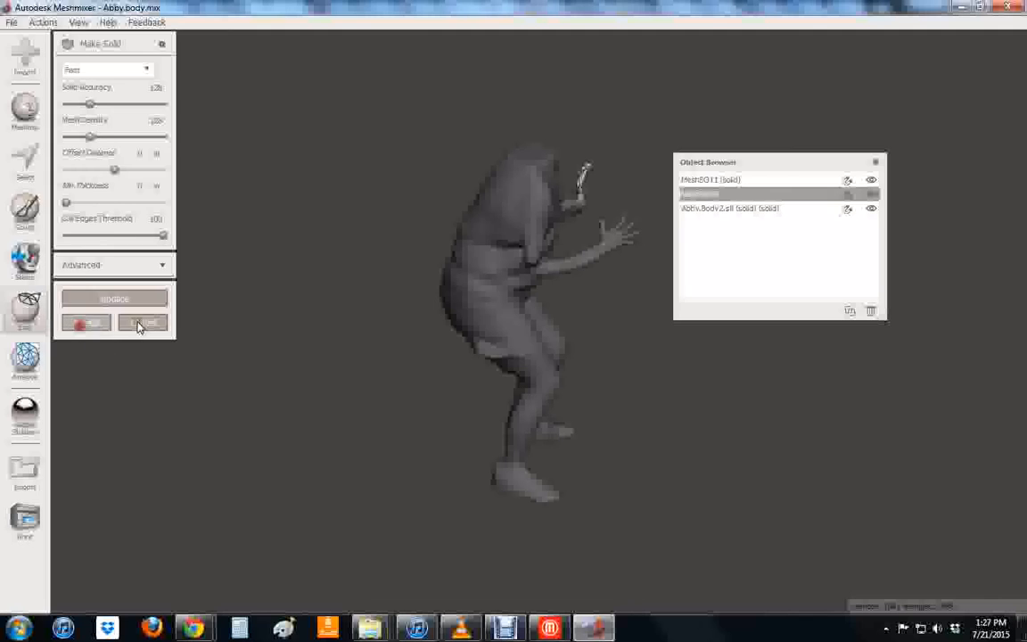
click(84, 322)
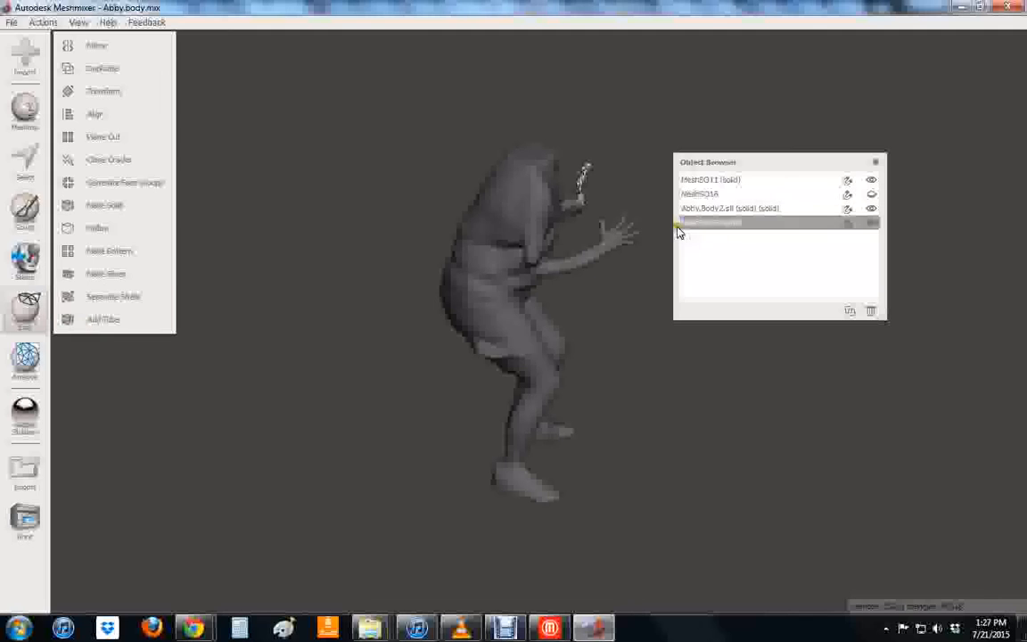
- Delete the leftover non-solid hand mesh, and combine the solid body and both solid hands into one object
click(711, 195)
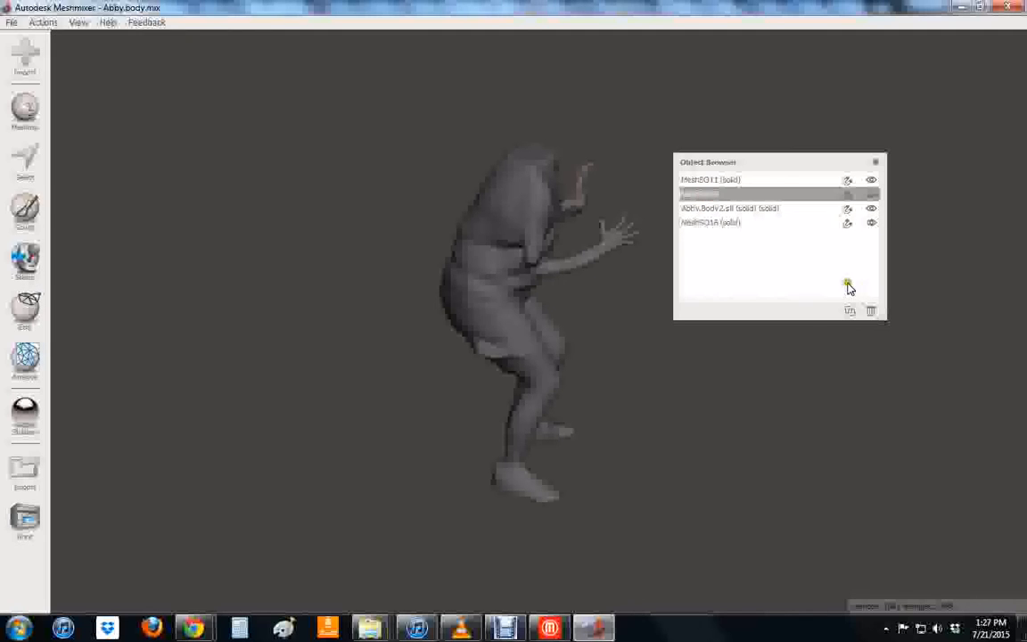
click(871, 309)
click(722, 181)
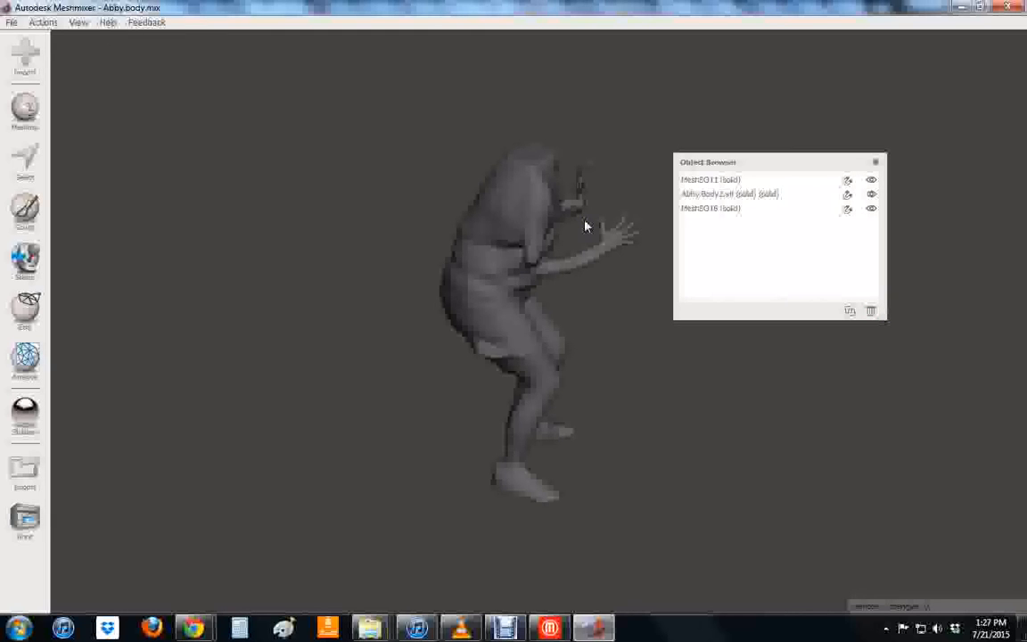
click(706, 181)
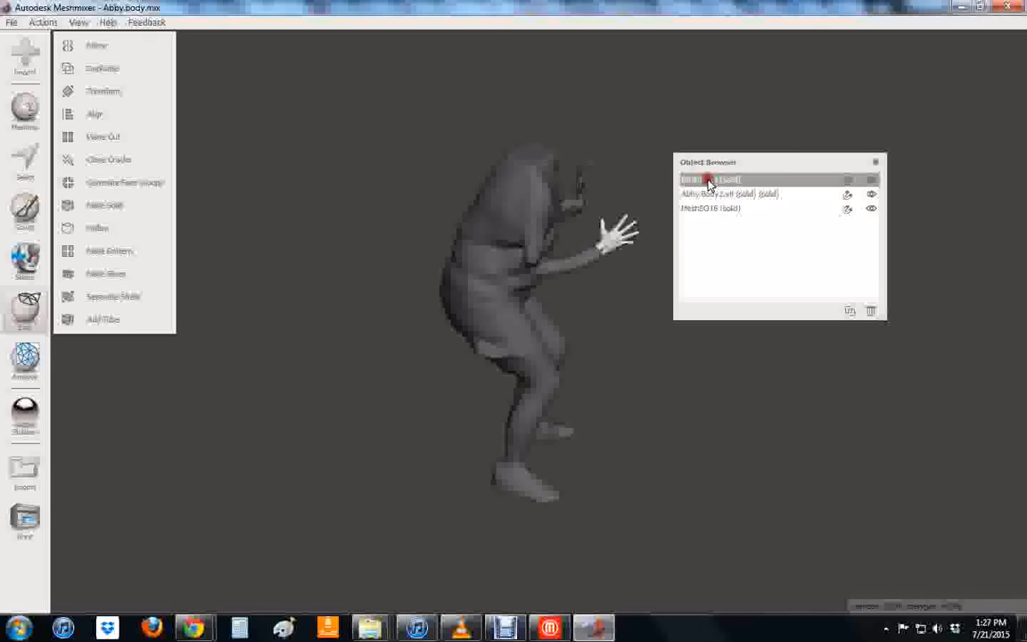
shift+click(705, 211)
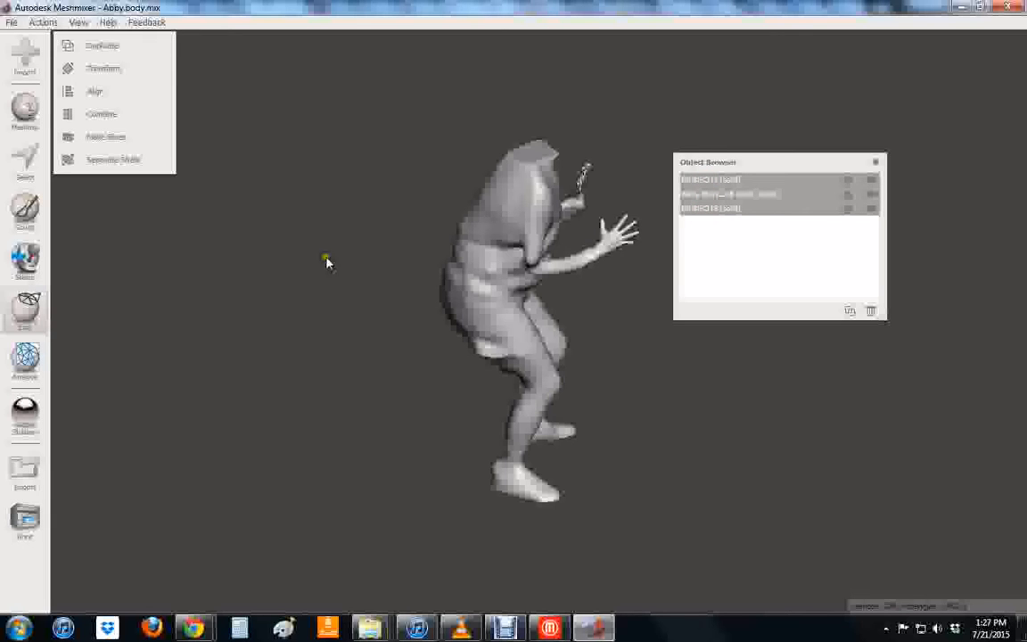
click(112, 112)
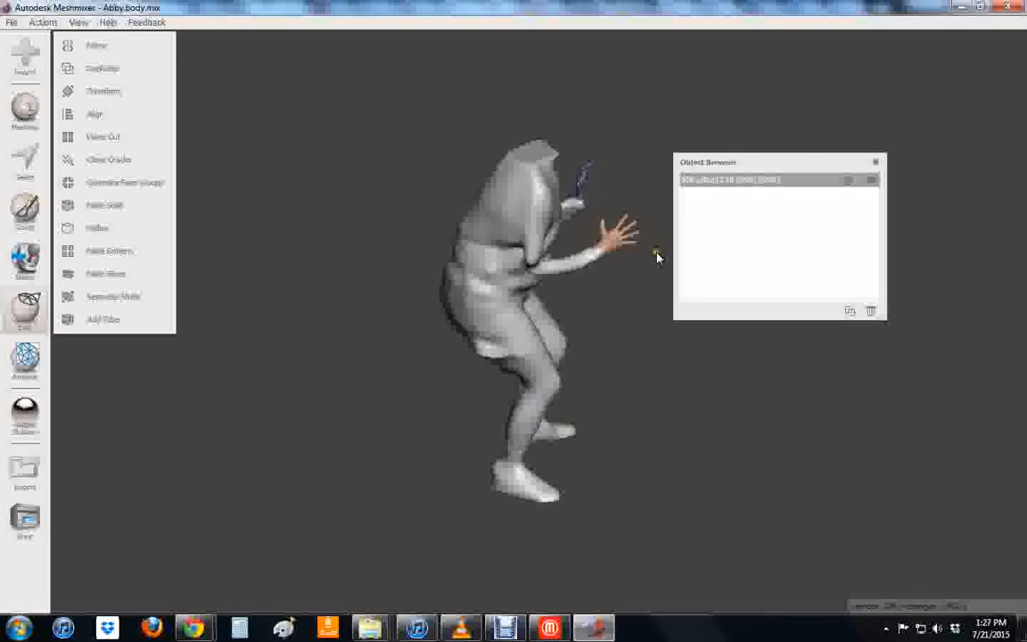
click(383, 150)
- Export the combined body as 2Abby.Body.stl in STL ASCII format to Bobble Head Drawings, replacing the existing file
click(11, 23)
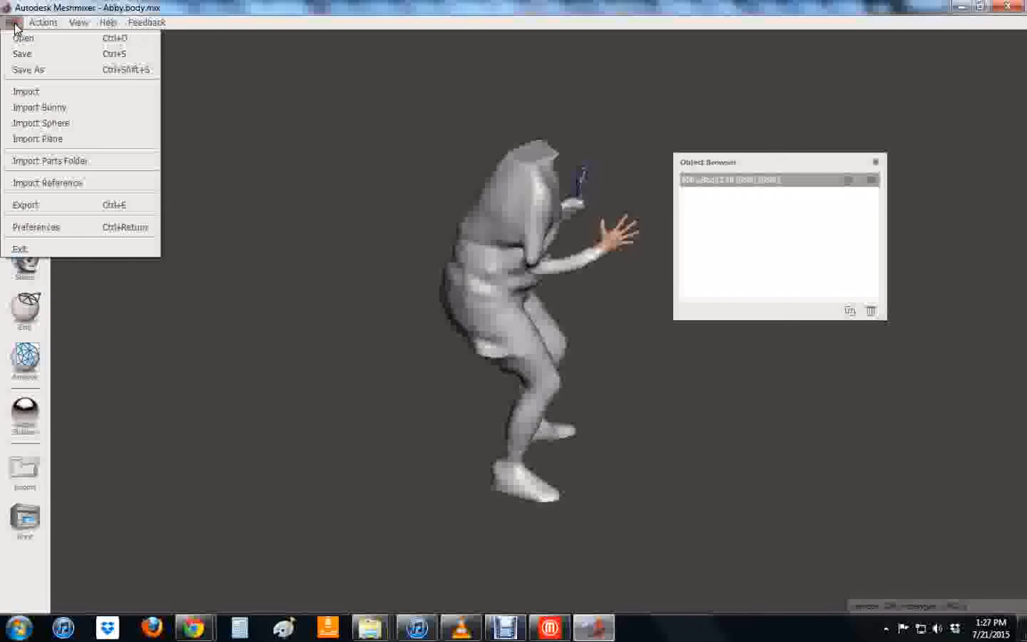
click(26, 205)
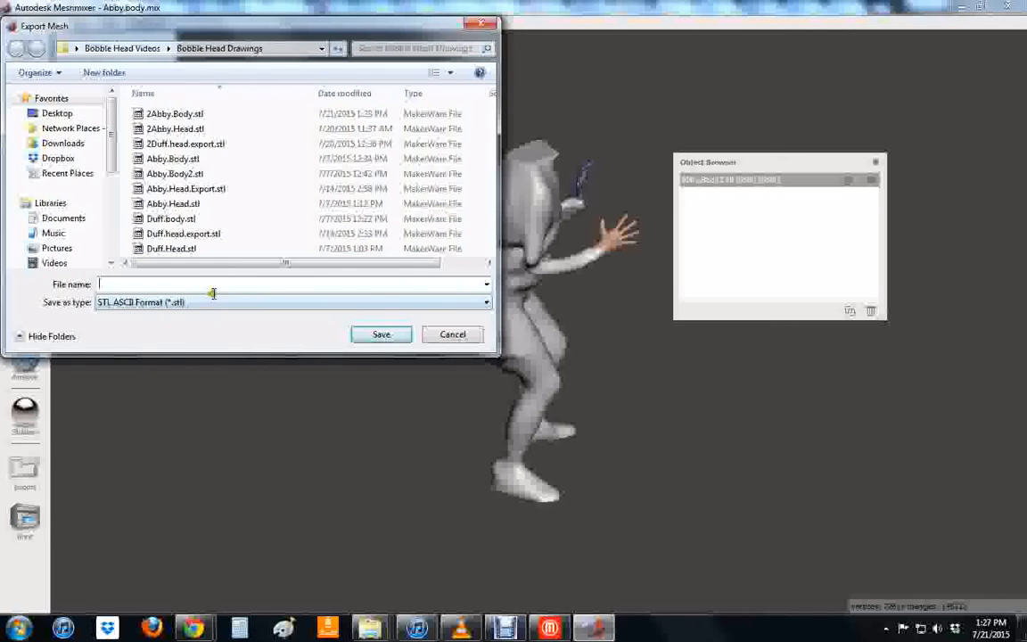
click(164, 117)
click(380, 337)
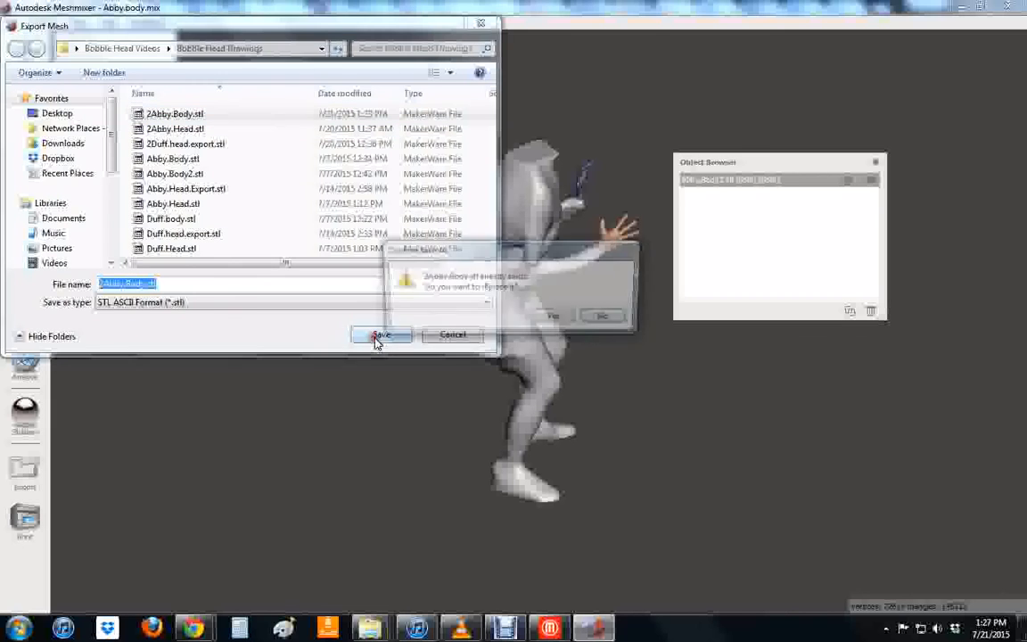
click(550, 318)
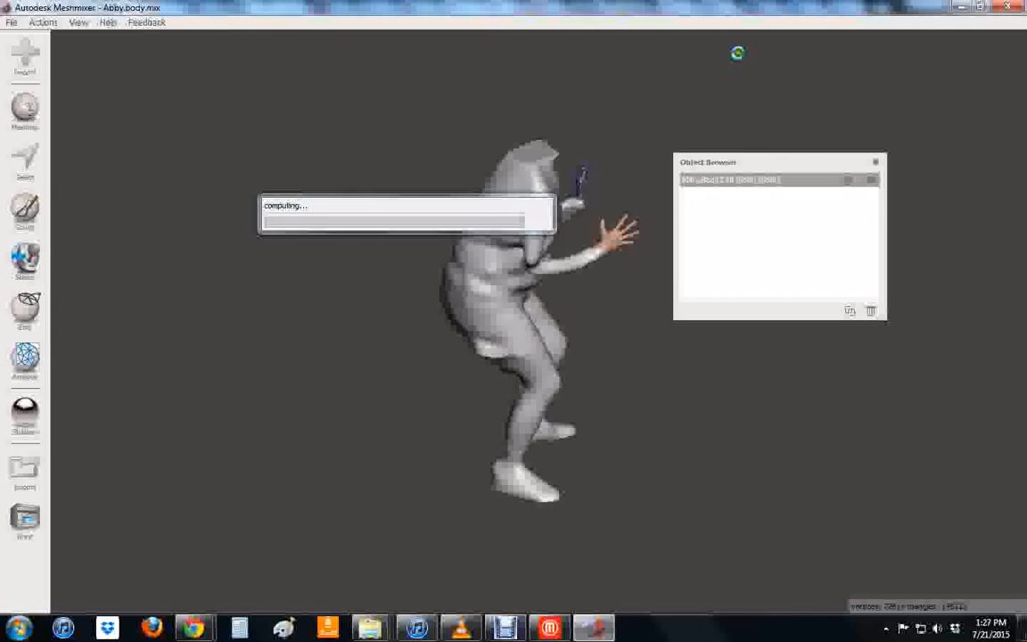
- Switch to MakerBot and add 2Abby.Body.stl from the Bobble Head Drawings folder, keeping its size and moving it to the platform
mouse_move(591, 634)
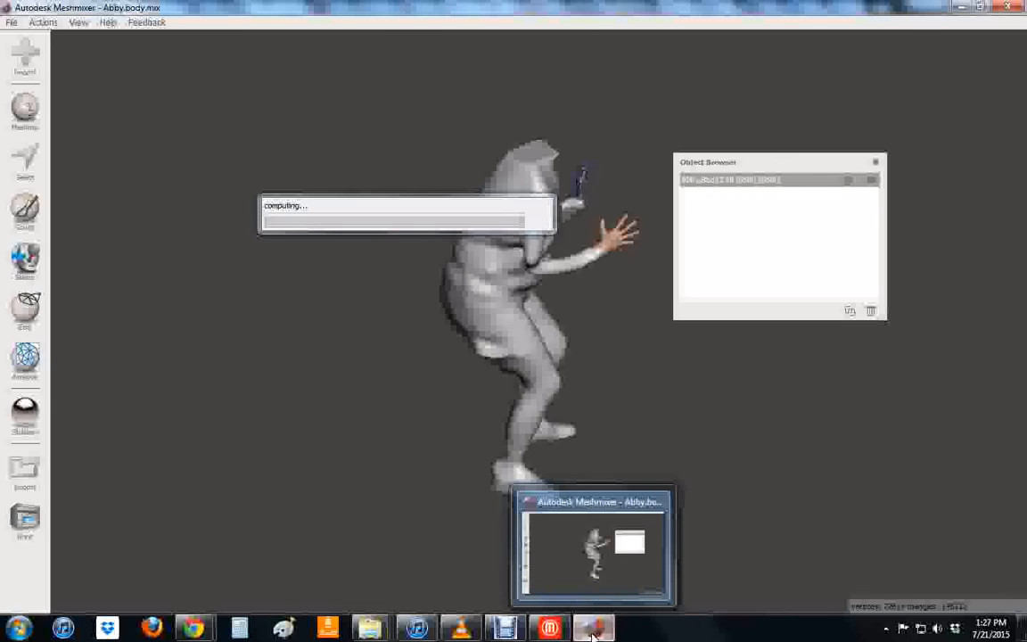
mouse_move(553, 630)
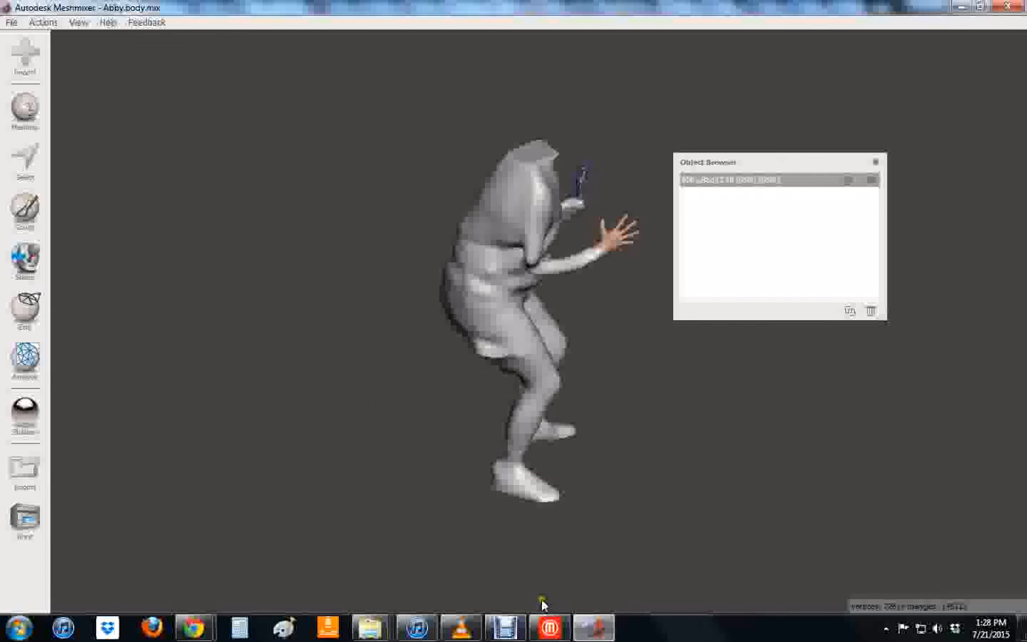
click(550, 629)
mouse_move(372, 632)
mouse_move(546, 525)
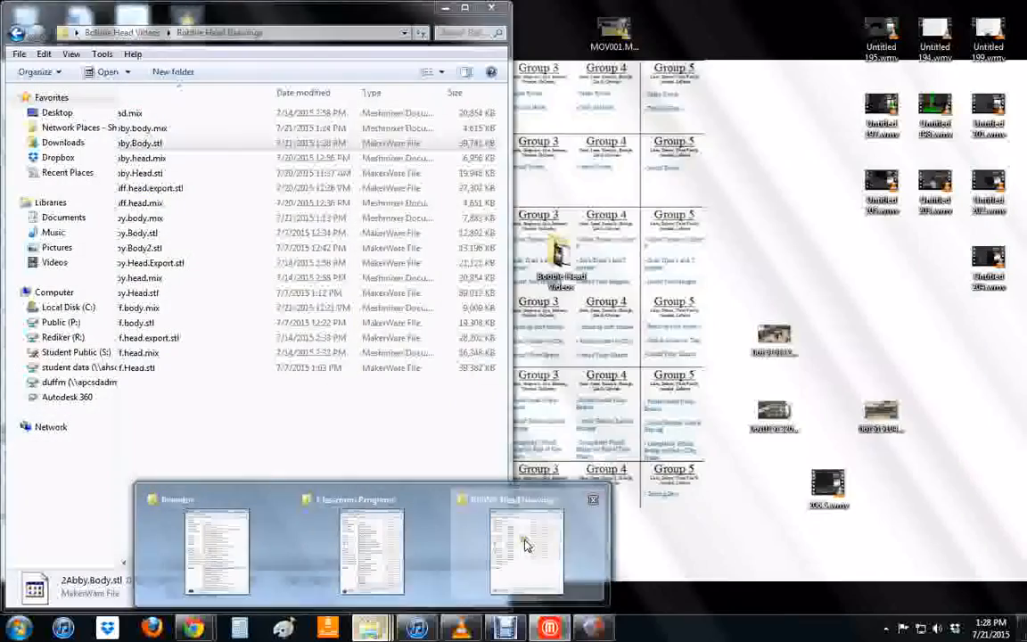
click(526, 535)
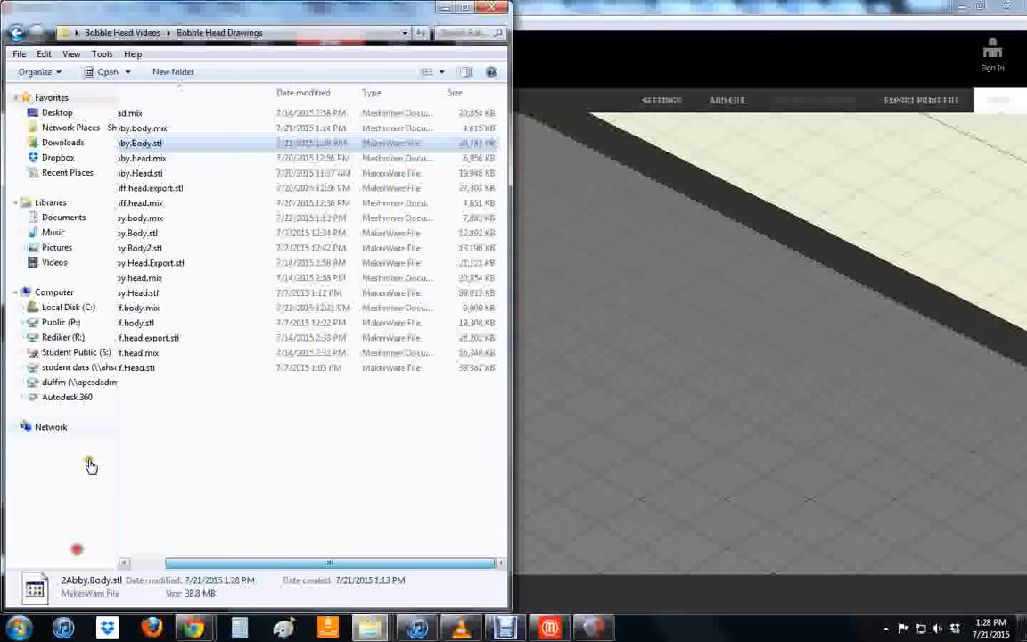
click(144, 562)
drag(168, 143, 745, 305)
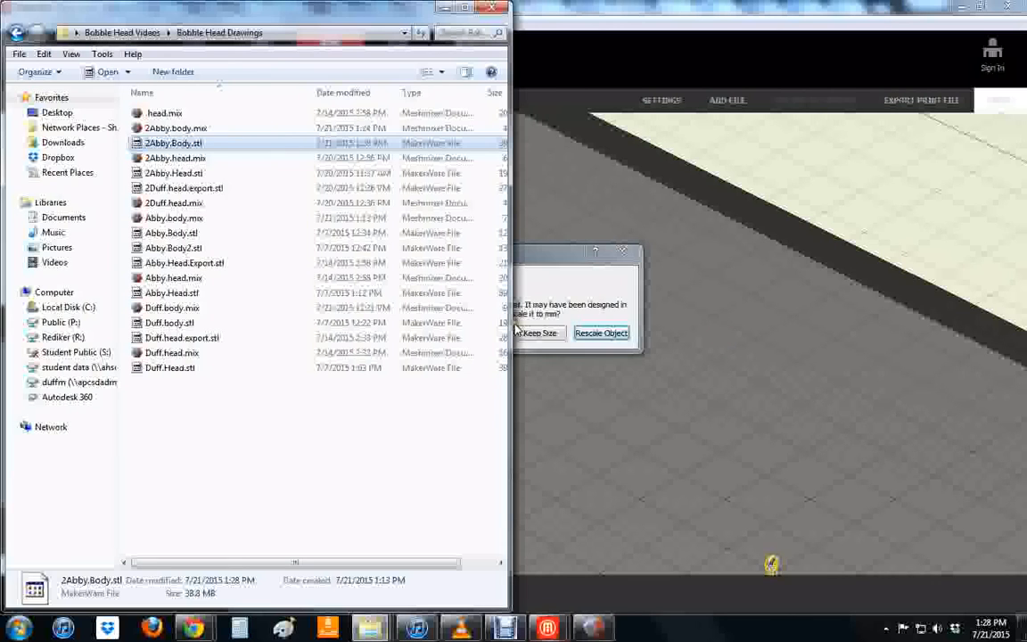
click(541, 334)
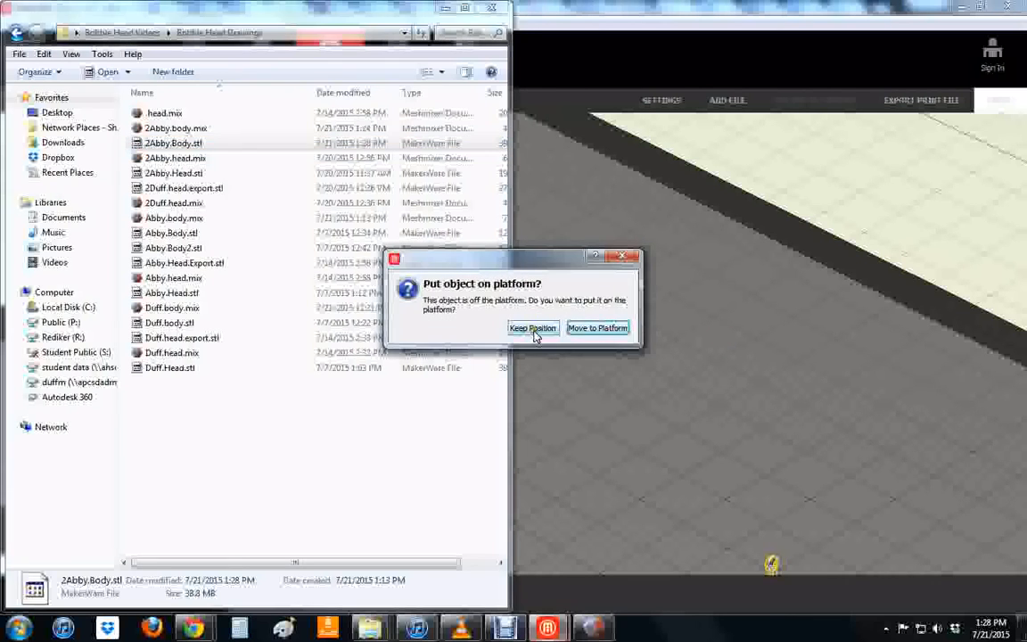
click(581, 328)
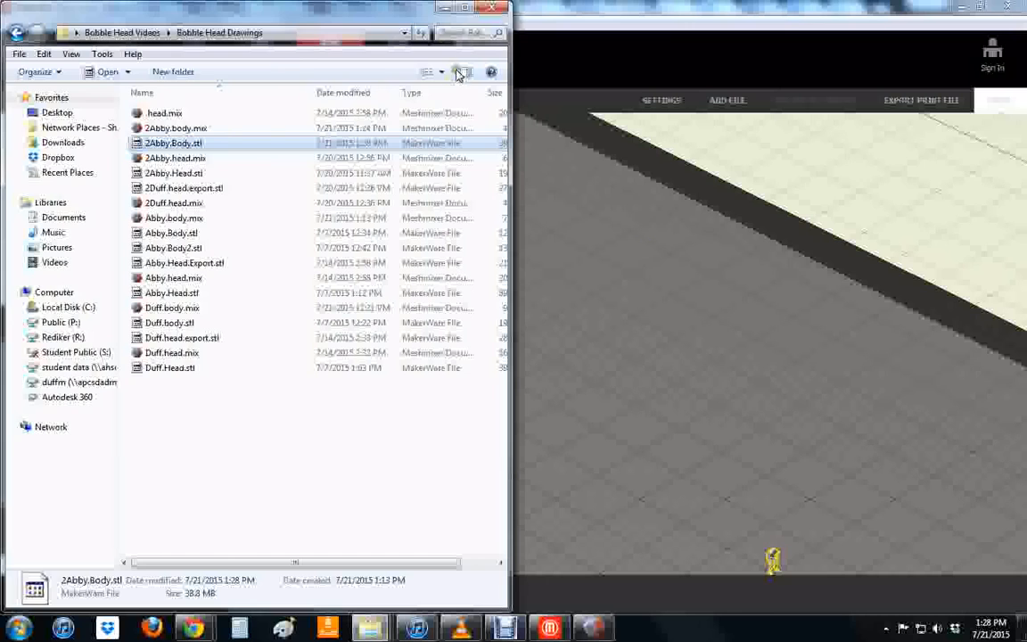
click(445, 7)
- Set the body's Z dimension to 70 mm and check the attached hands from several sides
drag(162, 313, 116, 318)
text(70)
key(Return)
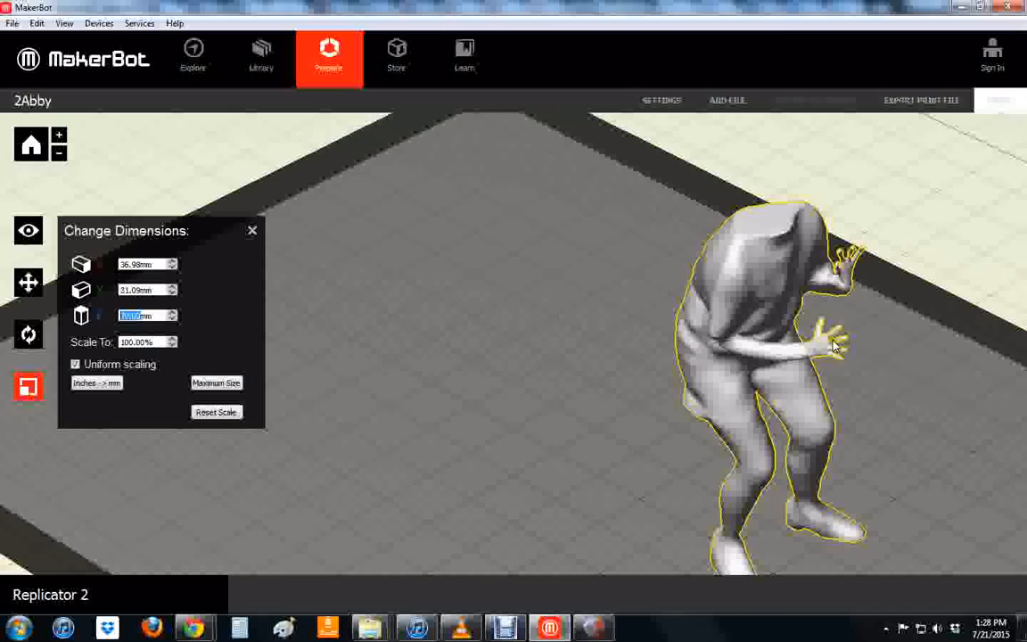
drag(889, 340, 786, 294)
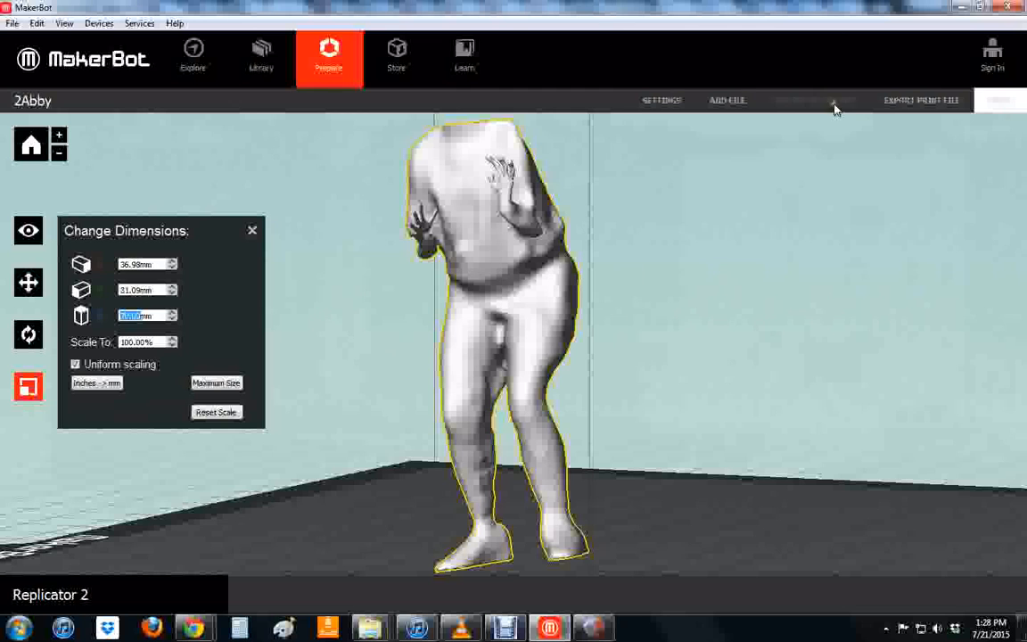
right_drag(579, 300, 732, 322)
scroll(746, 293, down, 5)
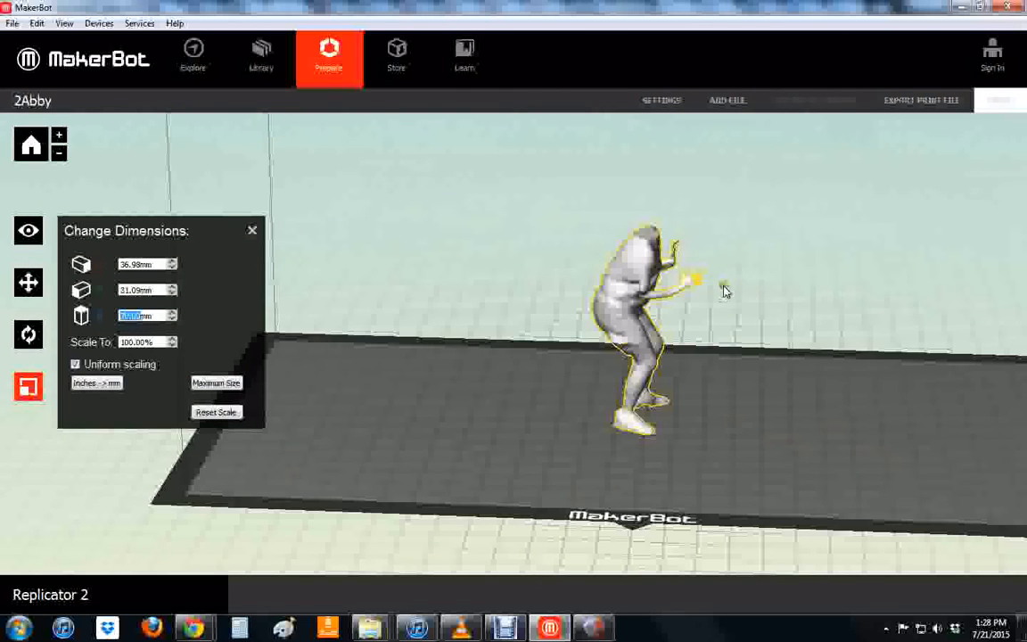
- Switch back to Meshmixer and examine the combined body from the side and from above
click(965, 7)
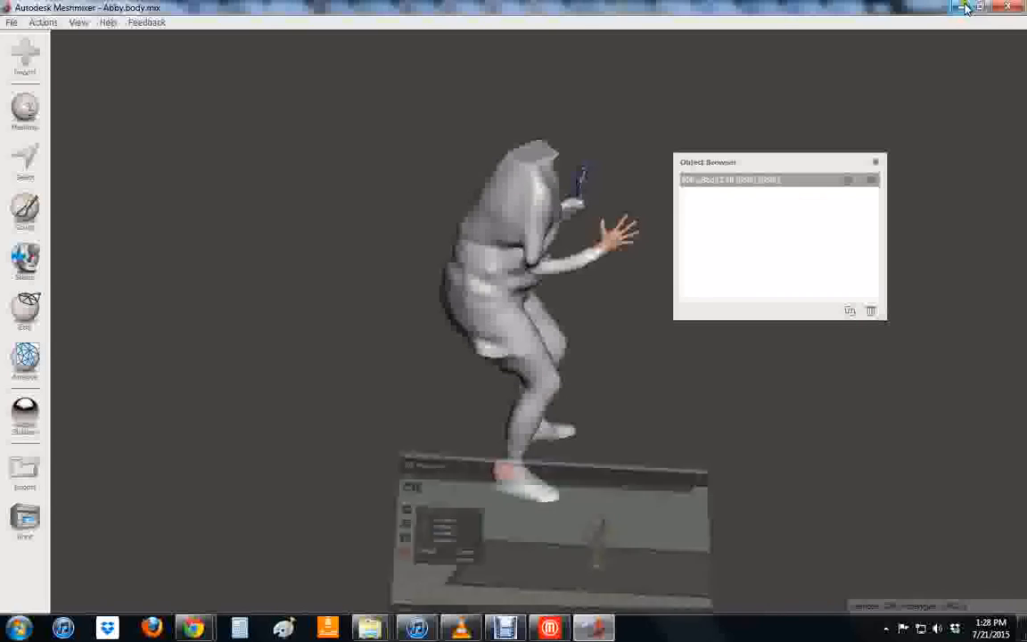
right_drag(593, 297, 447, 236)
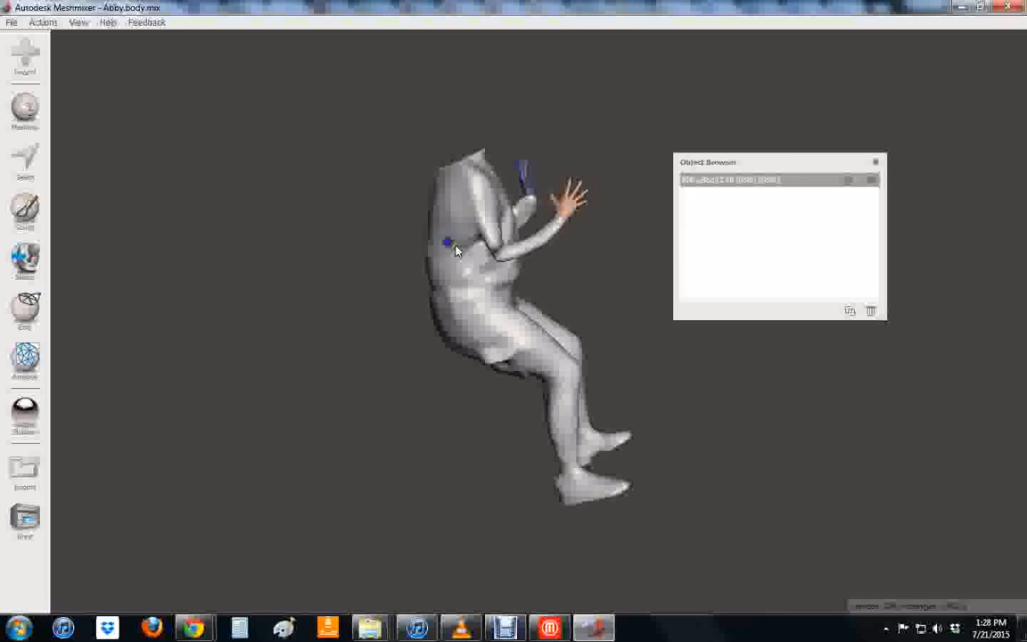
right_drag(638, 462, 522, 385)
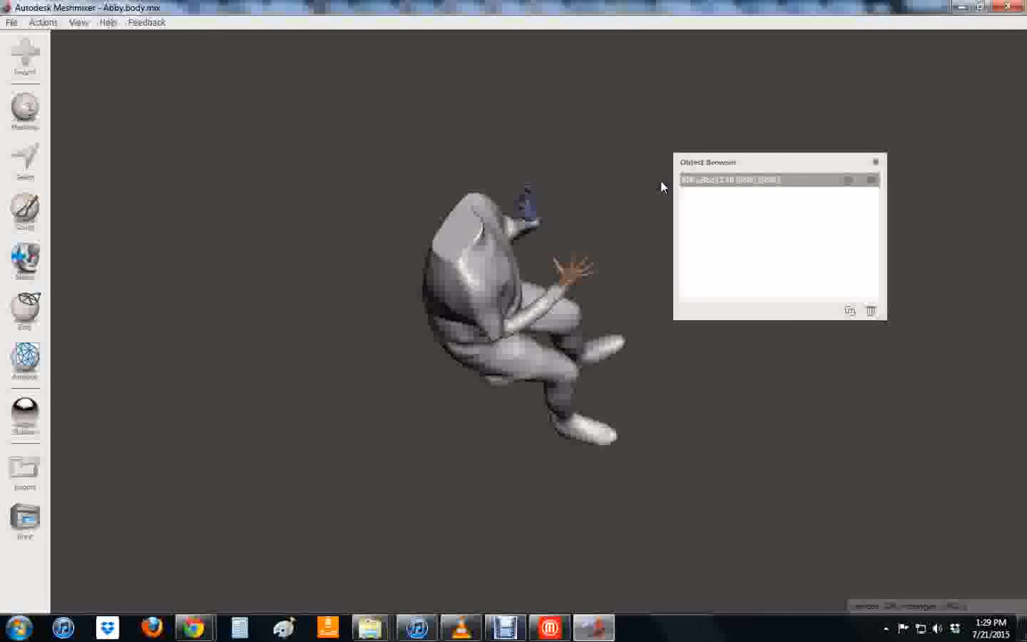
click(506, 628)
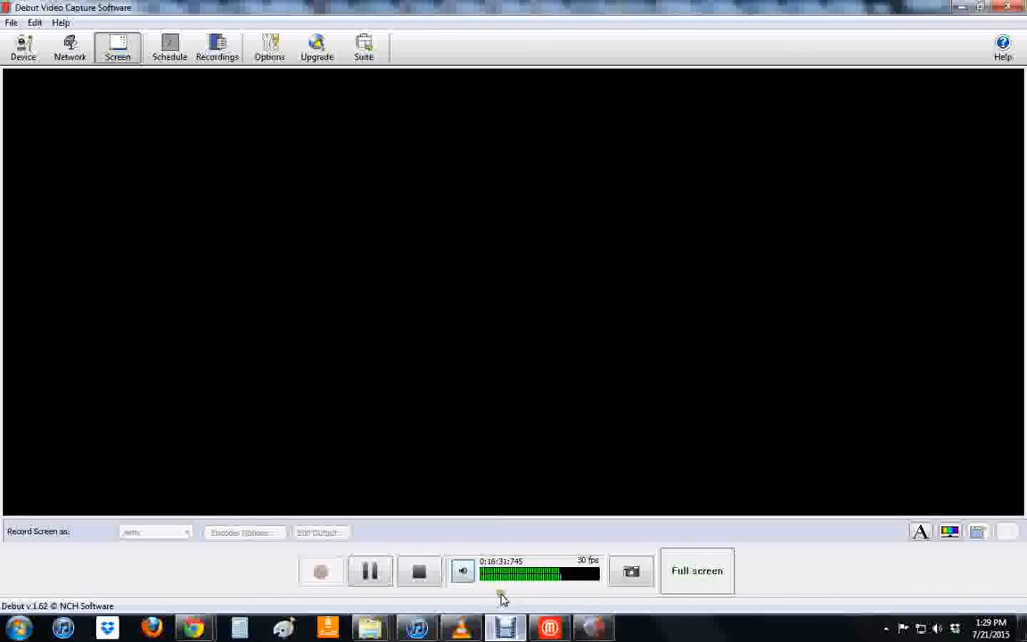